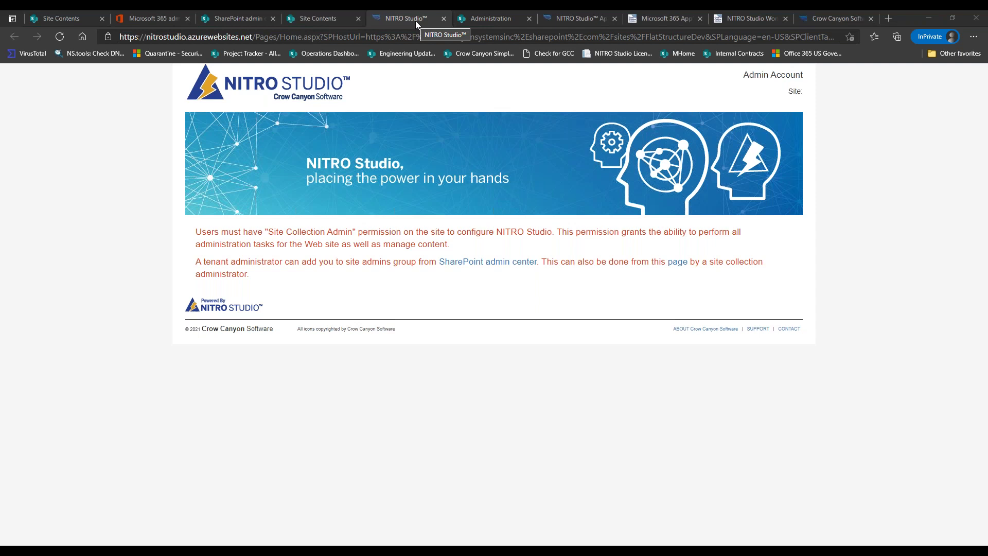
# Step: Browse the apps that can be added to the Flat Structure Dev site and return to its site contents
pyautogui.click(327, 21)
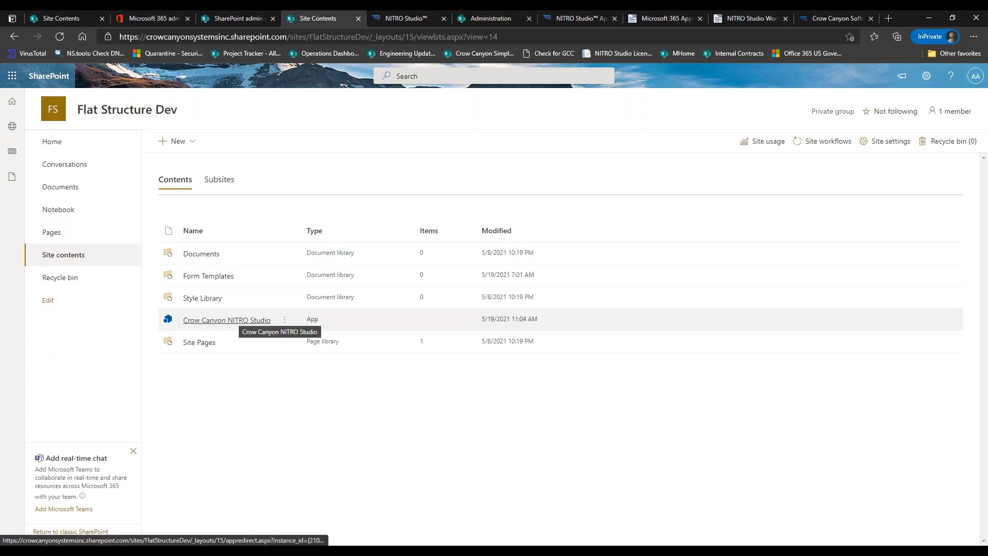
pyautogui.click(183, 142)
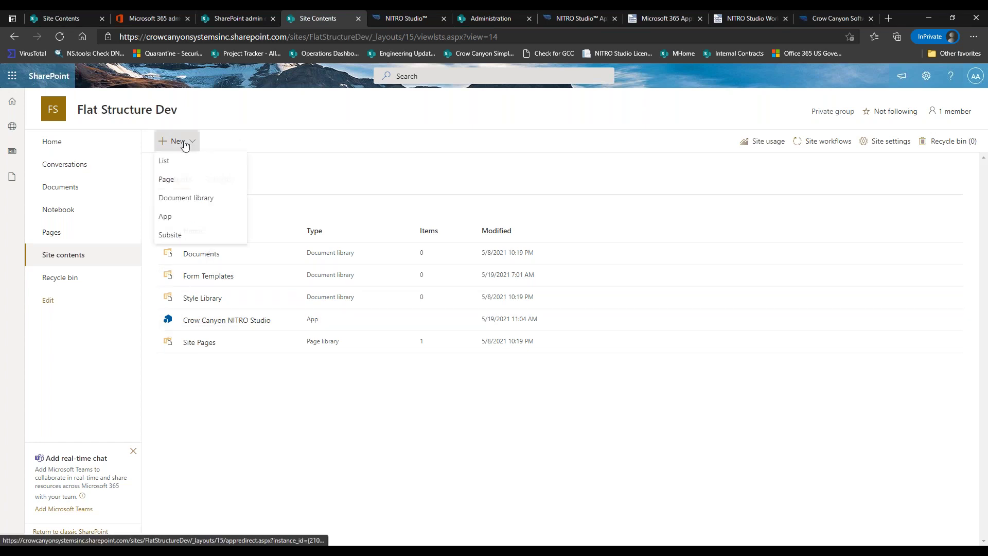
pyautogui.click(173, 220)
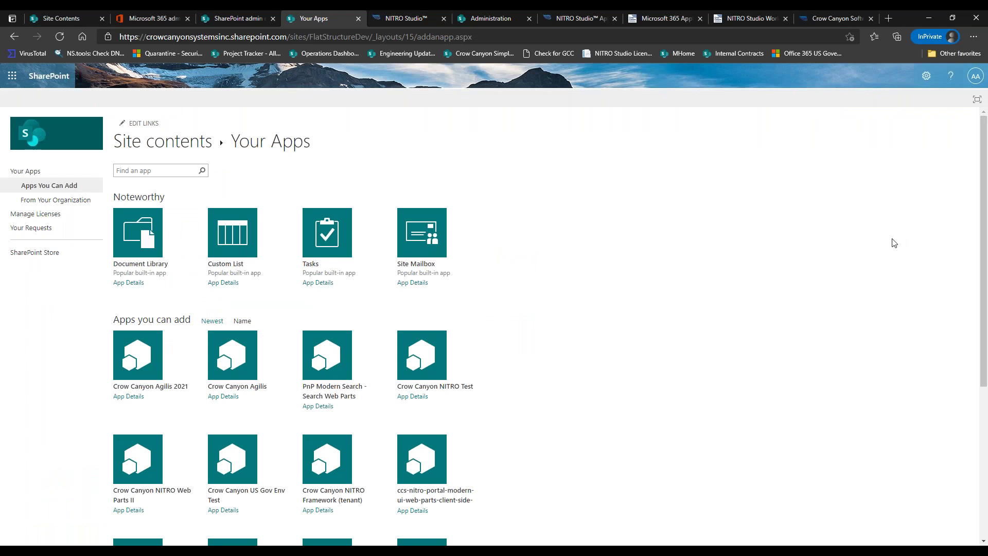
pyautogui.moveTo(981, 194); pyautogui.dragTo(983, 324)
pyautogui.scroll(5, 554, 311)
pyautogui.click(22, 37)
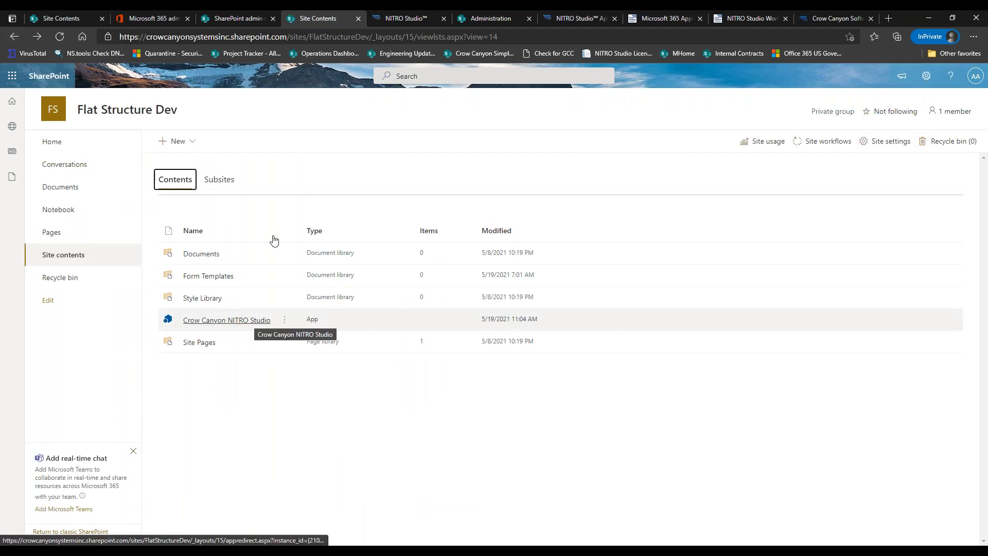
# Step: Add Admin Account to the Flat Structure Dev site collection administrators through the page linked in the NITRO Studio permission notice
pyautogui.click(396, 23)
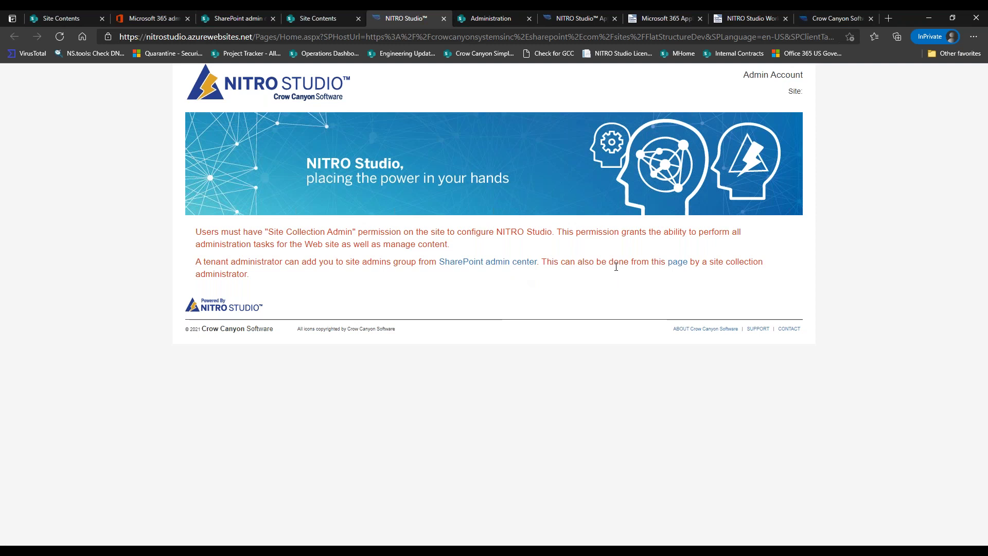
pyautogui.click(677, 269)
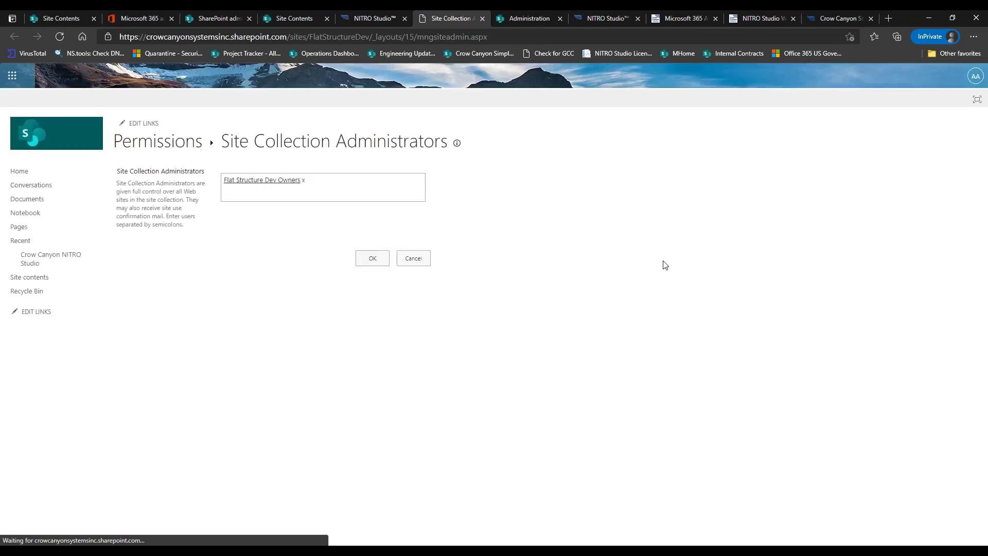
pyautogui.write('ad')
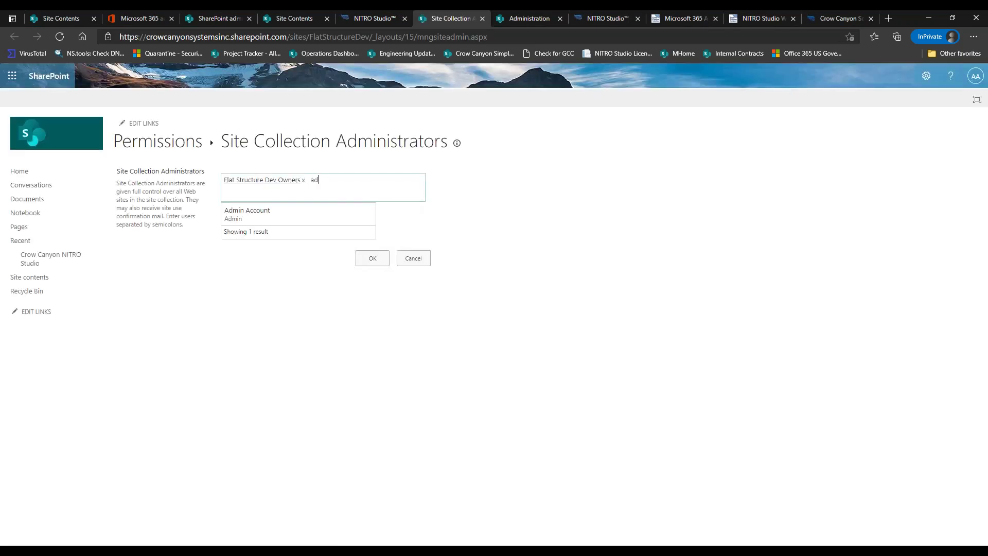
pyautogui.write('m')
pyautogui.click(251, 213)
pyautogui.click(369, 256)
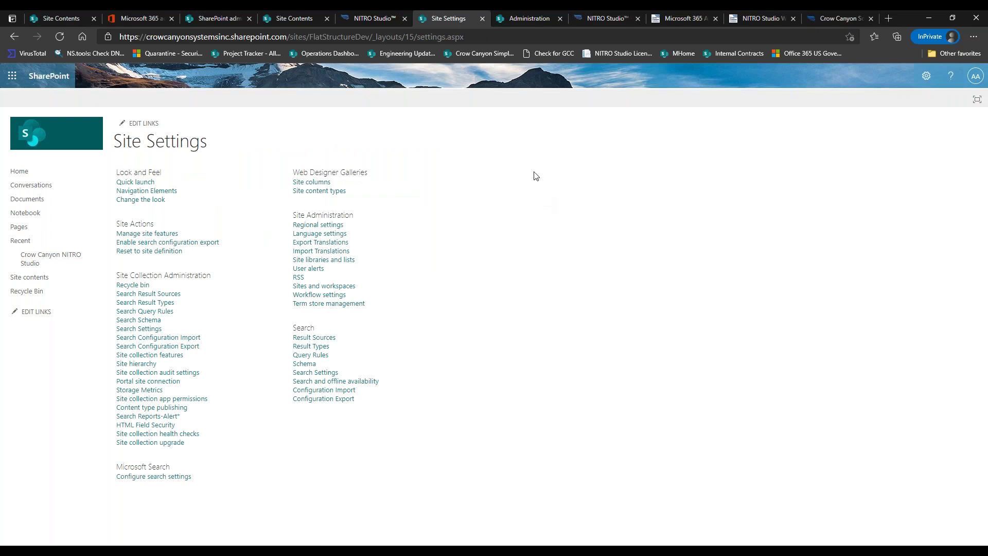
# Step: Reload the NITRO Studio page for Flat Structure Dev, resubmitting its form, and run the NITRO Studio setup
pyautogui.click(381, 19)
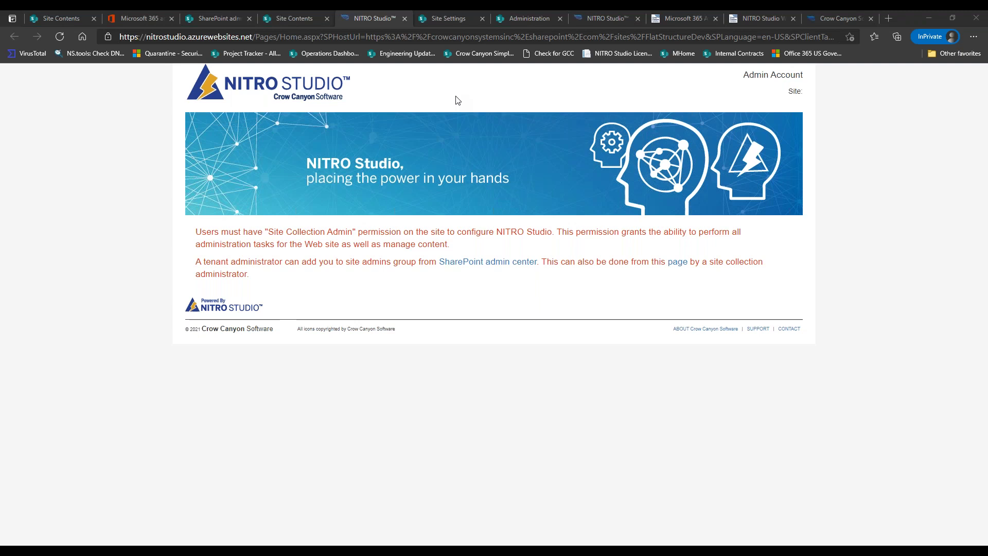
pyautogui.click(59, 36)
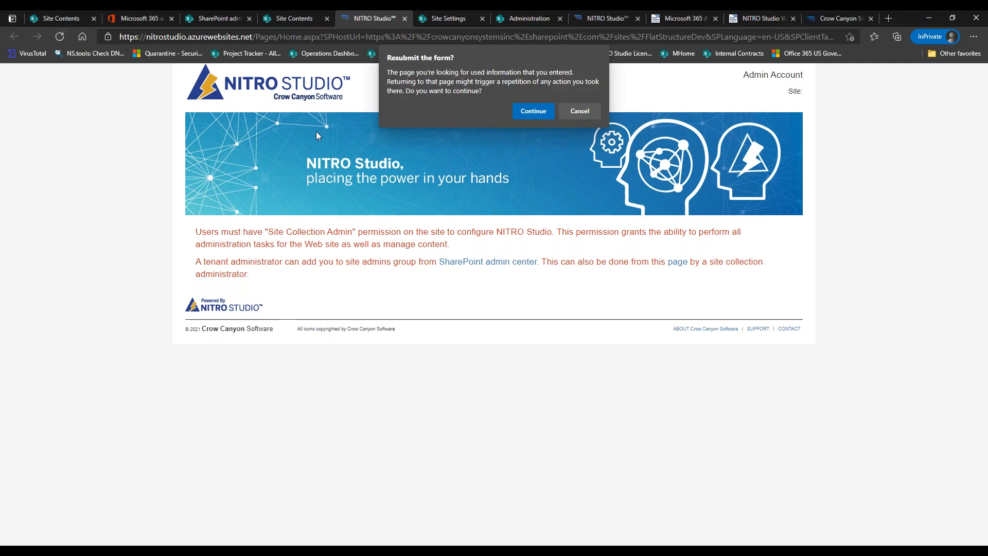
pyautogui.click(523, 115)
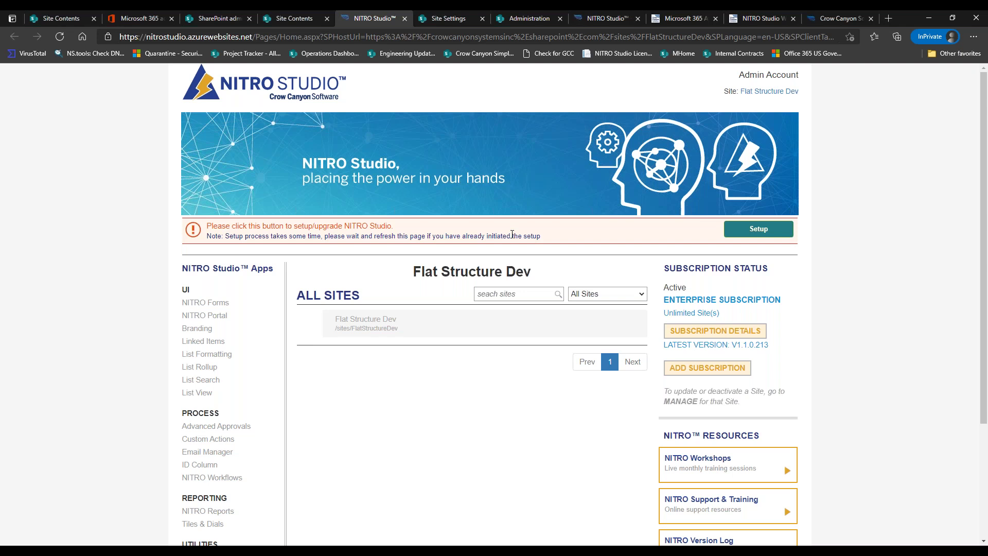
pyautogui.click(730, 233)
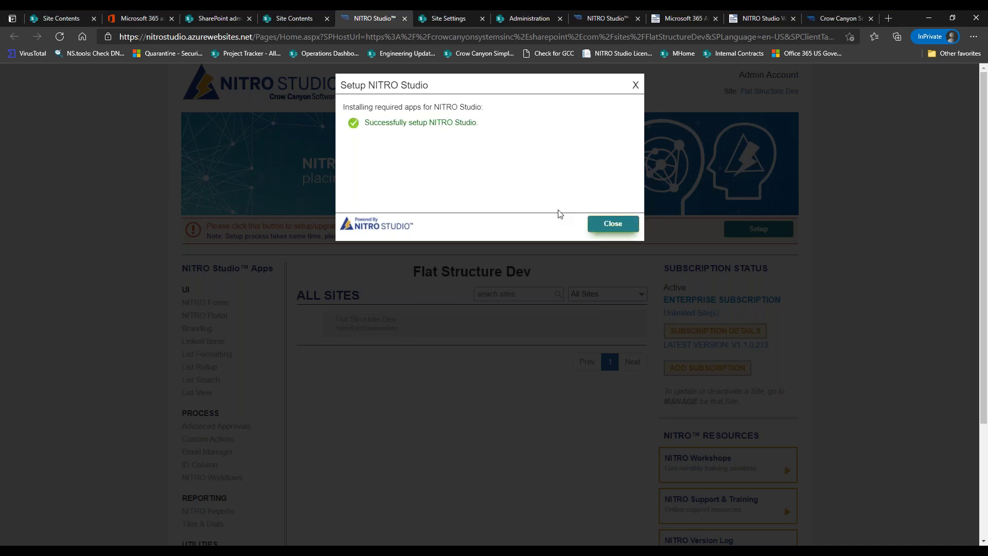
pyautogui.click(597, 224)
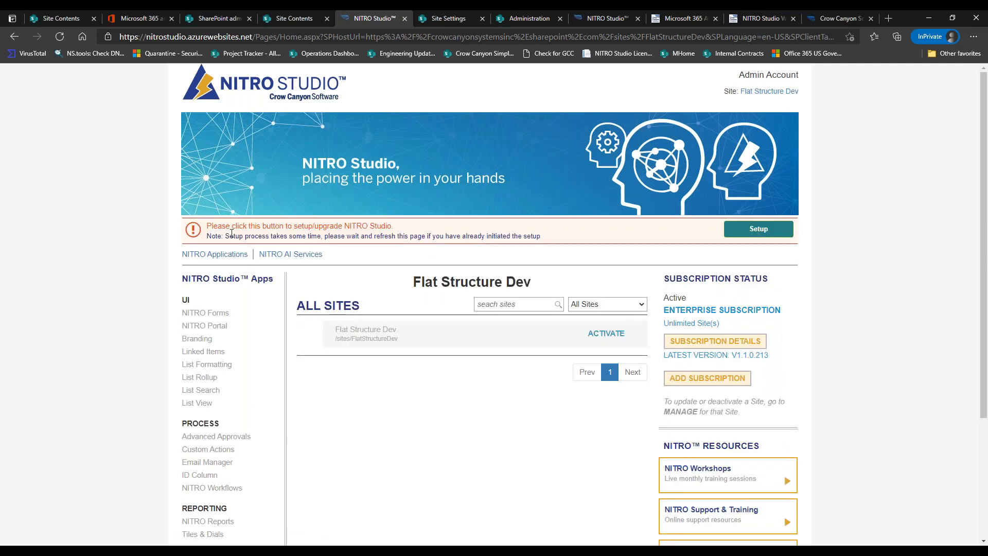
# Step: Reload the NITRO Studio page and try to run the setup a second time
pyautogui.click(60, 37)
pyautogui.click(535, 112)
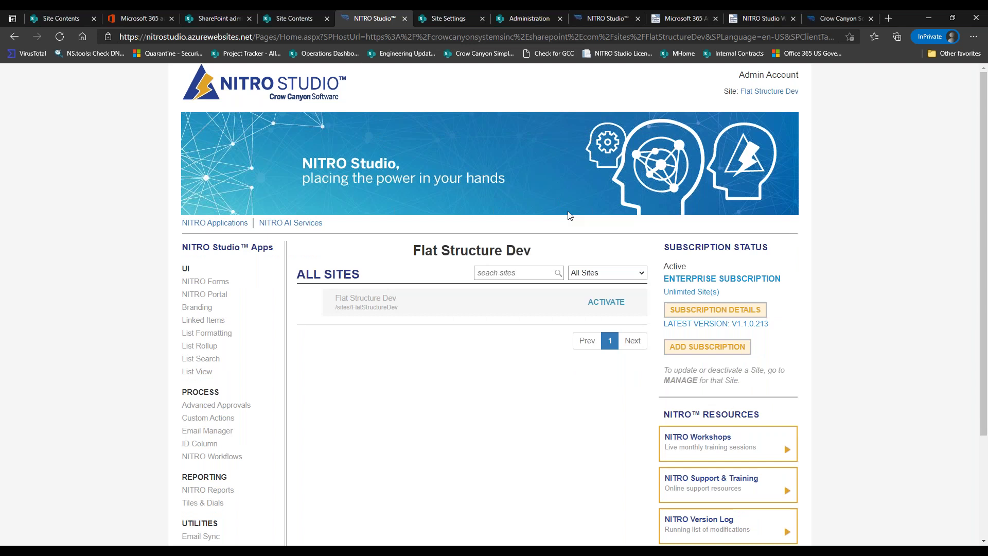
pyautogui.click(730, 233)
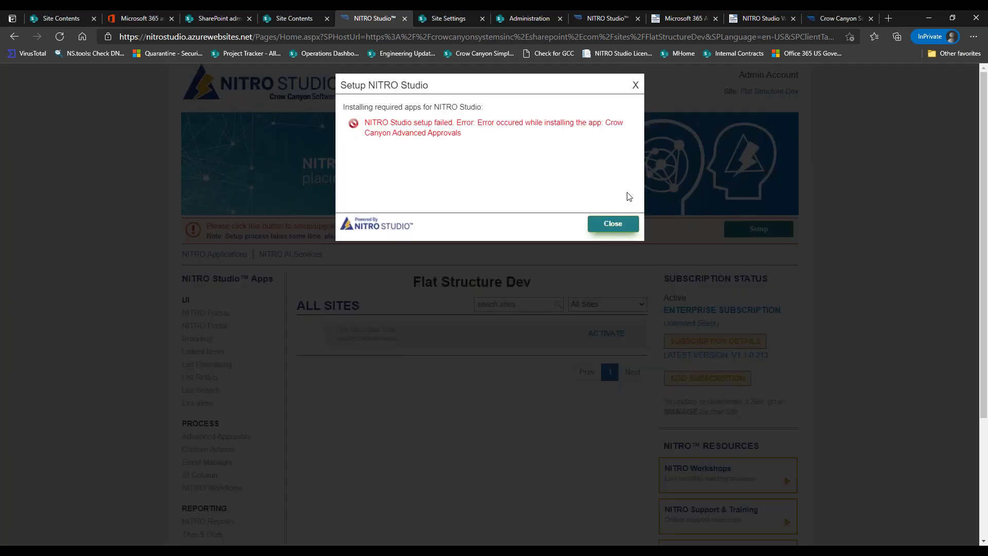
pyautogui.click(629, 222)
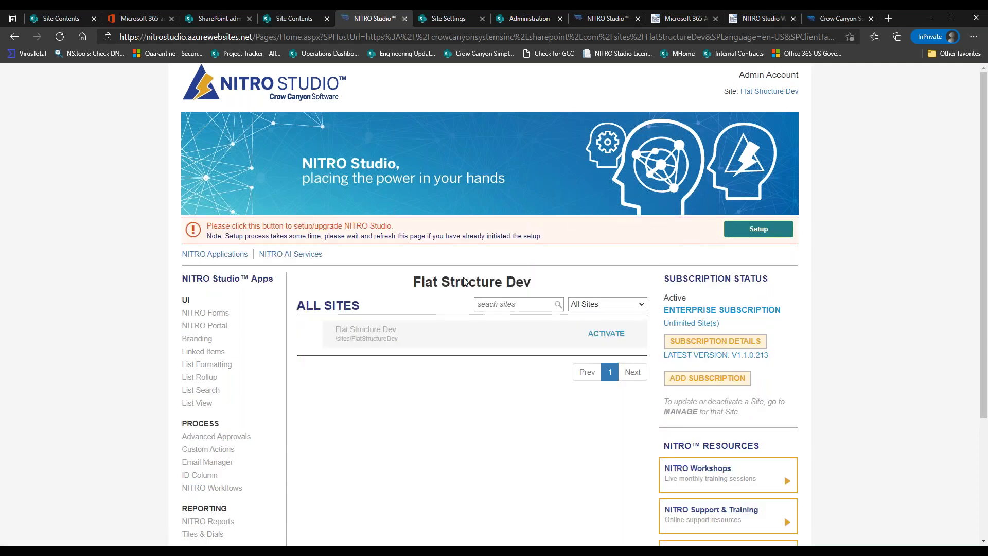
# Step: Activate the NITRO apps on the Flat Structure Dev site with the Enterprise license type
pyautogui.click(602, 335)
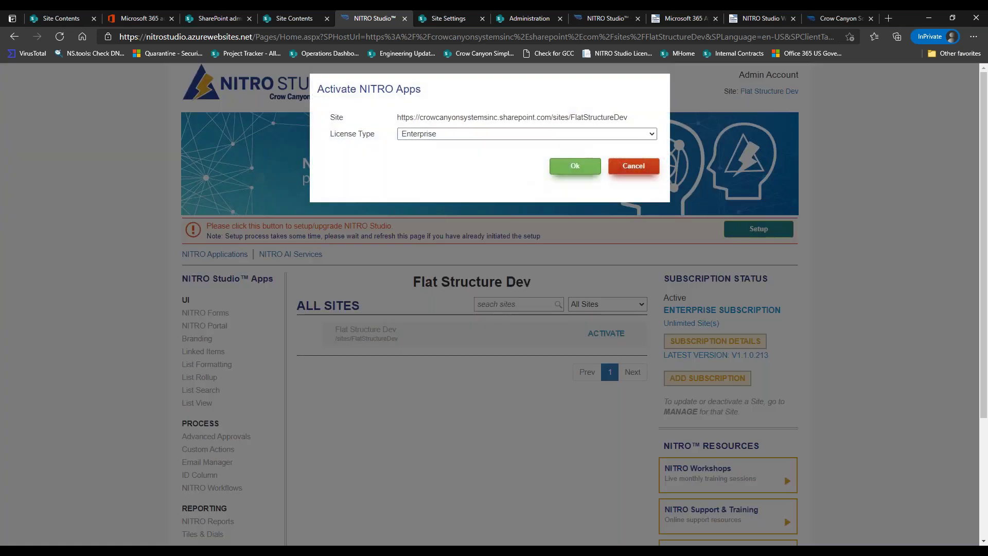
pyautogui.click(550, 135)
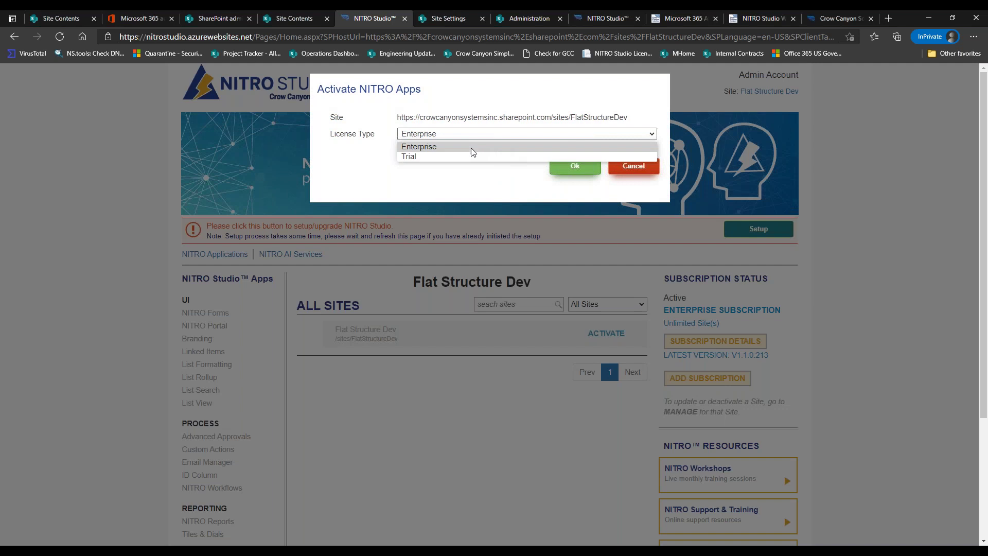
pyautogui.click(354, 145)
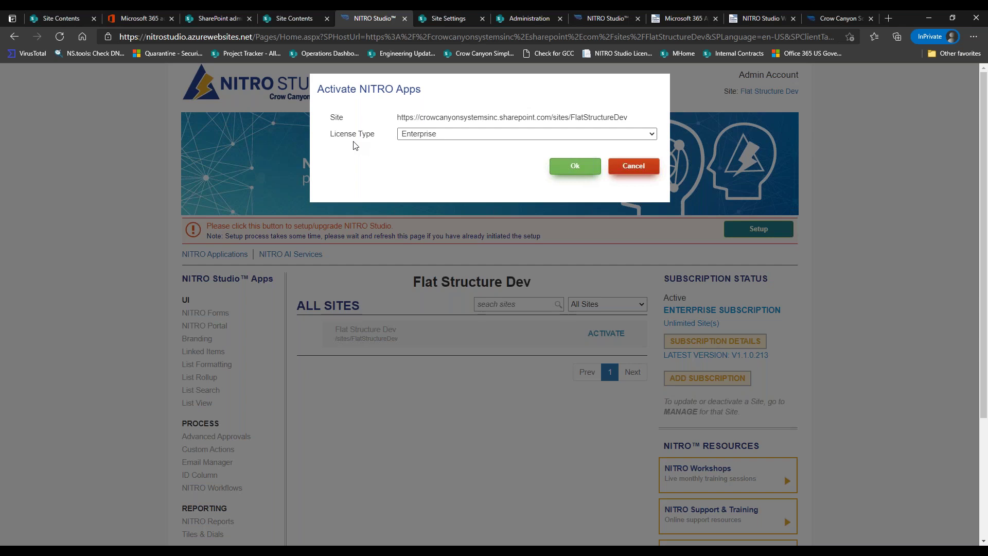
pyautogui.click(561, 170)
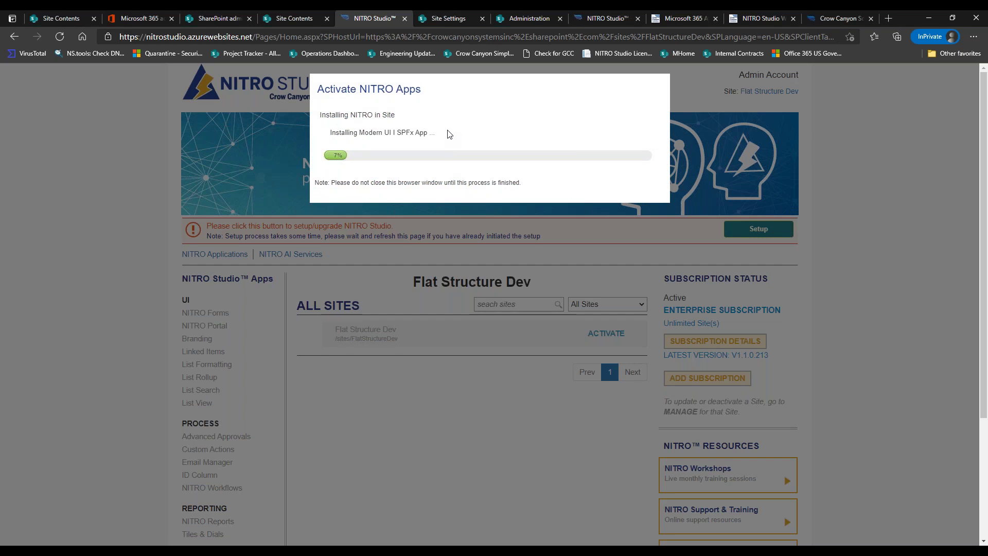
# Step: Start the upgrade of the Crow Canyon NITRO Web Parts II App from the Purchase Requests site's NITRO Studio page
pyautogui.click(601, 20)
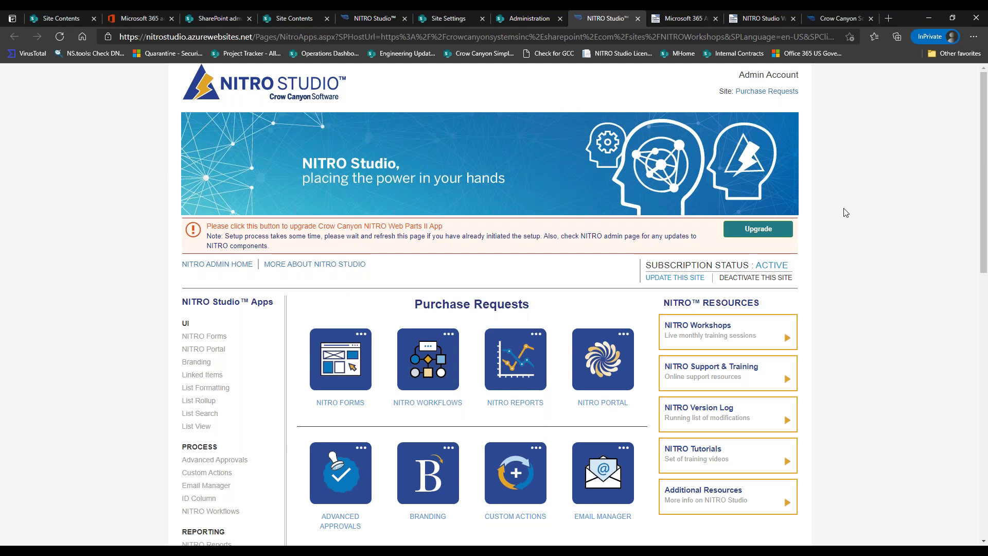
pyautogui.click(764, 233)
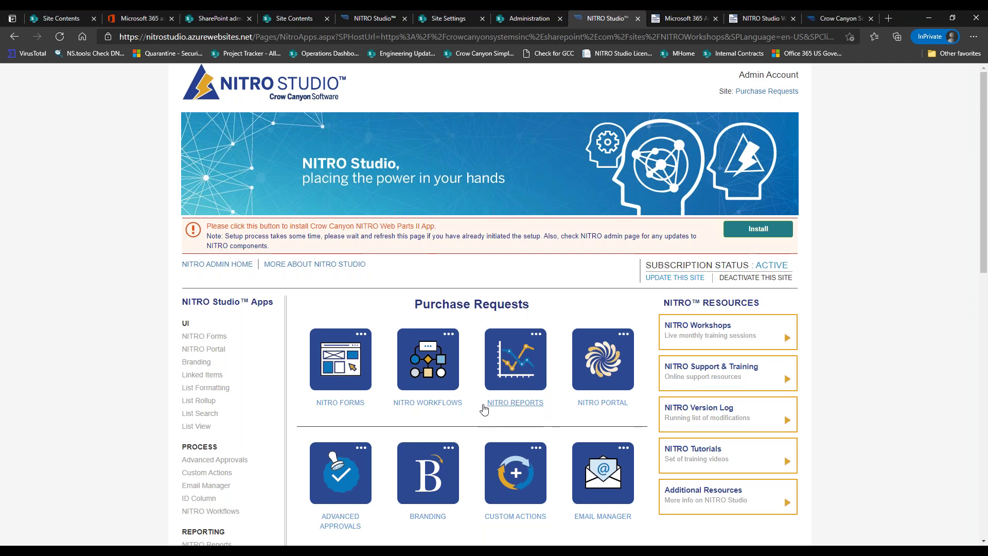
# Step: View the Purchase Requests site, then examine the subscription status and available apps on its NITRO Studio page
pyautogui.click(751, 93)
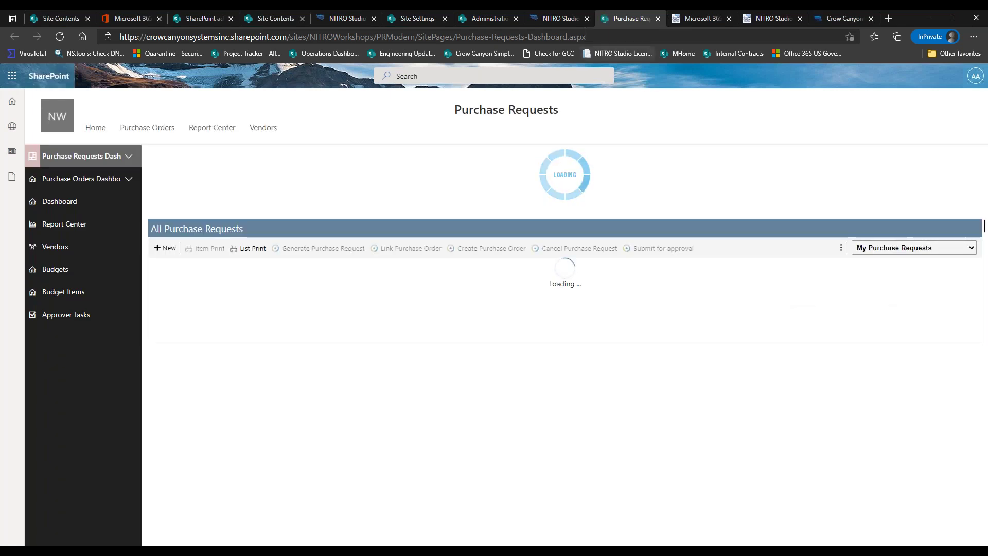
pyautogui.click(567, 21)
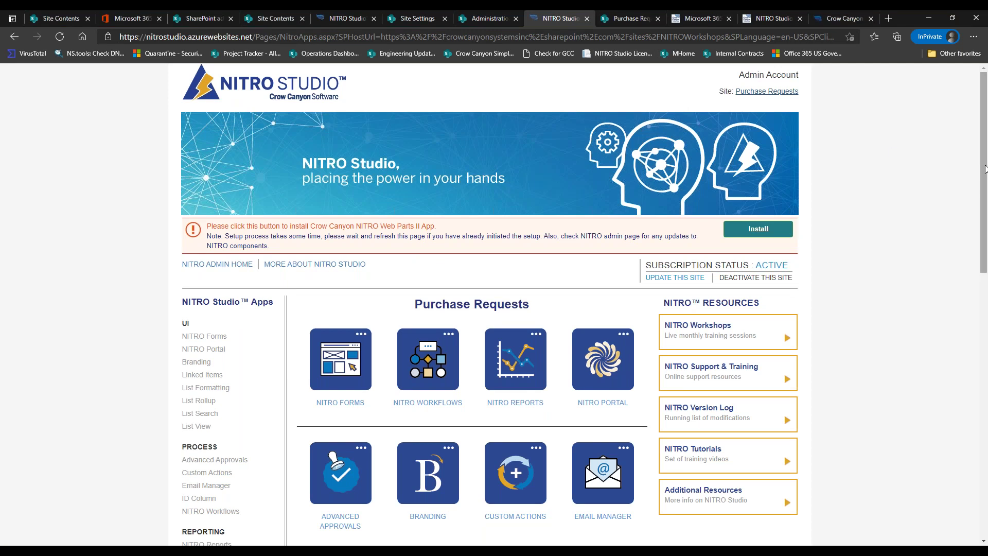
pyautogui.scroll(-2, 816, 200)
pyautogui.moveTo(646, 185); pyautogui.dragTo(800, 189)
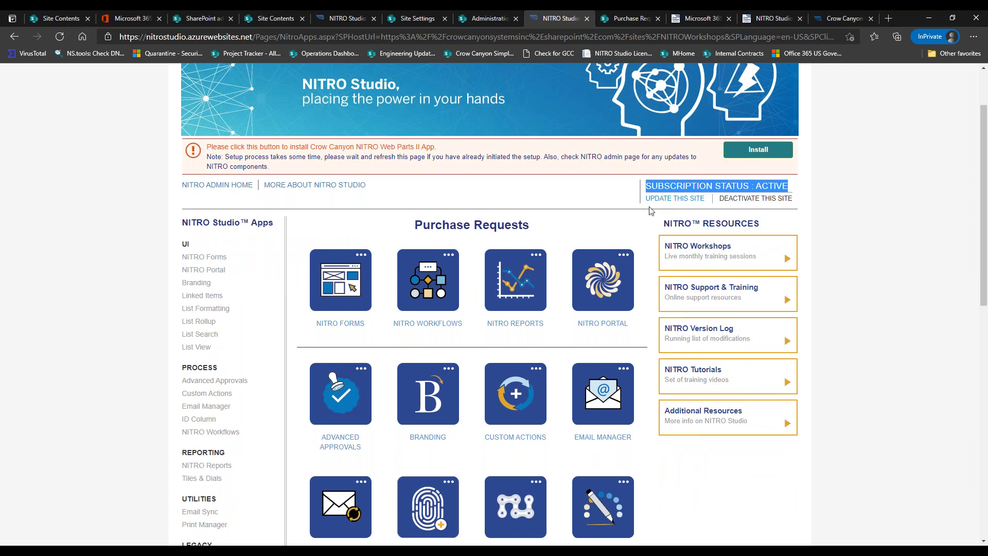
pyautogui.moveTo(985, 147); pyautogui.dragTo(986, 160)
pyautogui.click(959, 164)
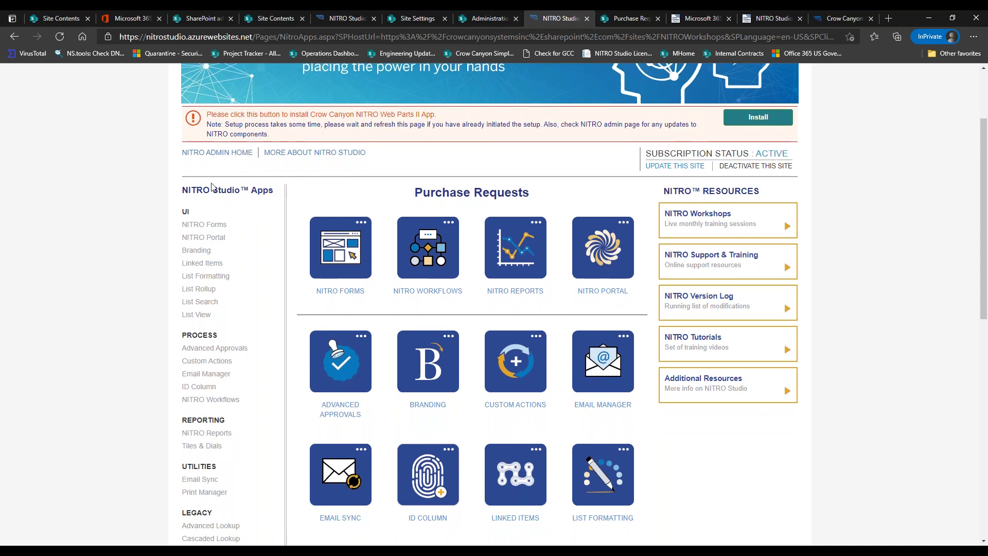
pyautogui.scroll(-1, 248, 183)
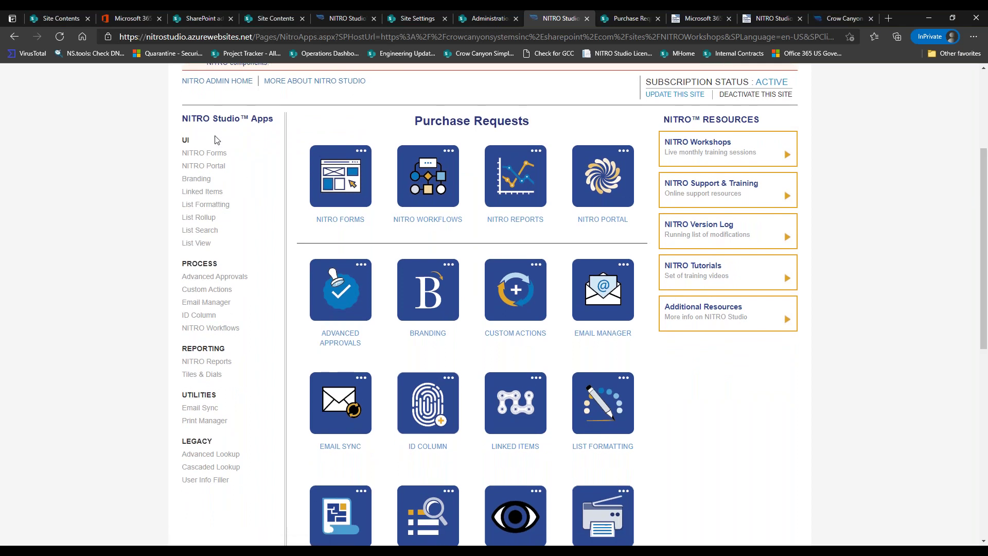
# Step: View the NITRO Forms overview and its tutorial video, and the NITRO Portal overview
pyautogui.click(216, 160)
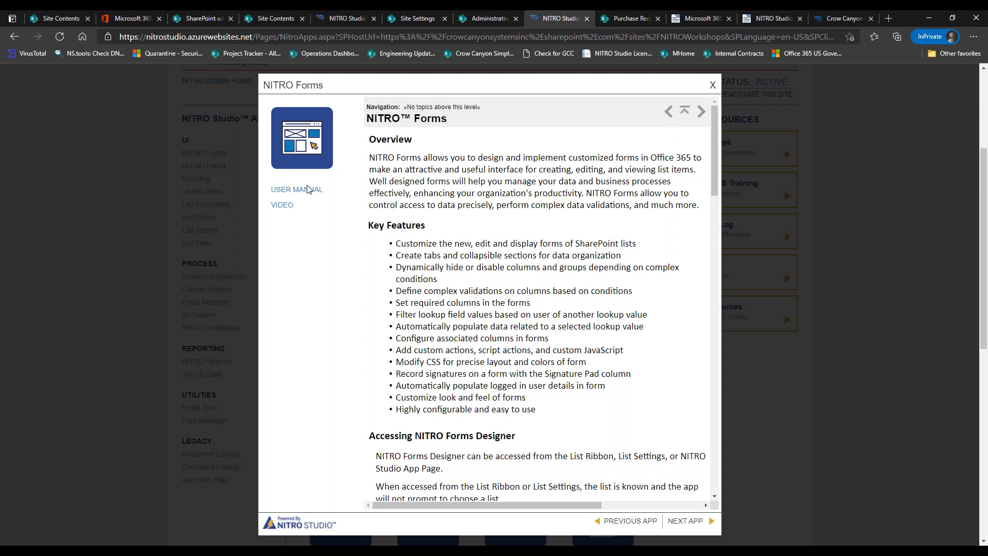
pyautogui.click(282, 205)
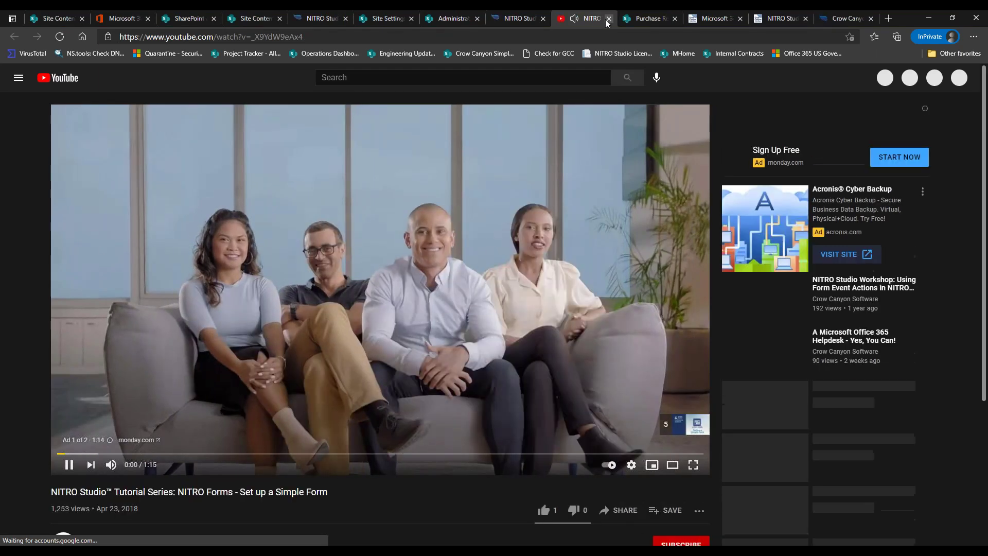
pyautogui.click(609, 18)
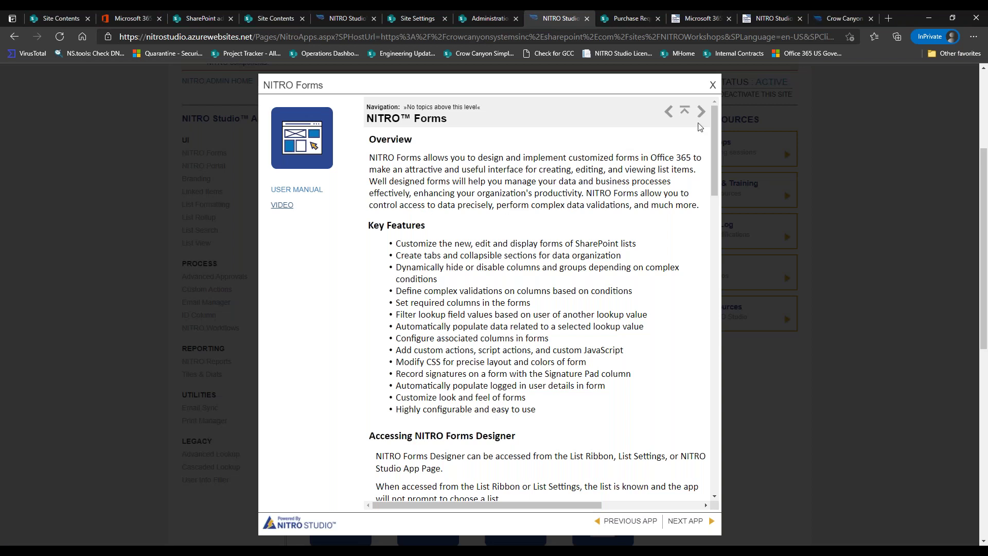
pyautogui.click(713, 88)
pyautogui.click(195, 166)
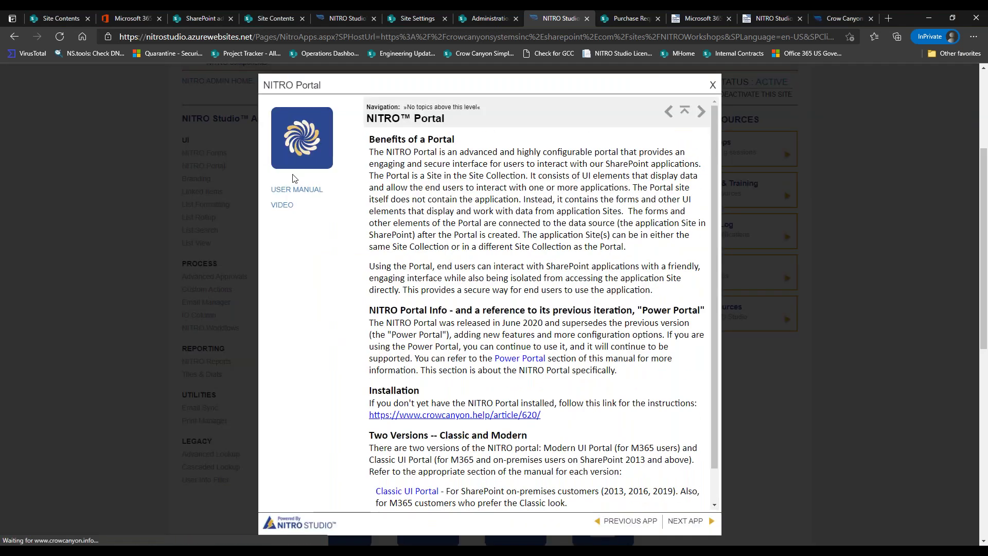
pyautogui.click(713, 86)
# Step: Read the Branding app's help topics on Crow Canyon Themes and the Theme Builder
pyautogui.click(198, 180)
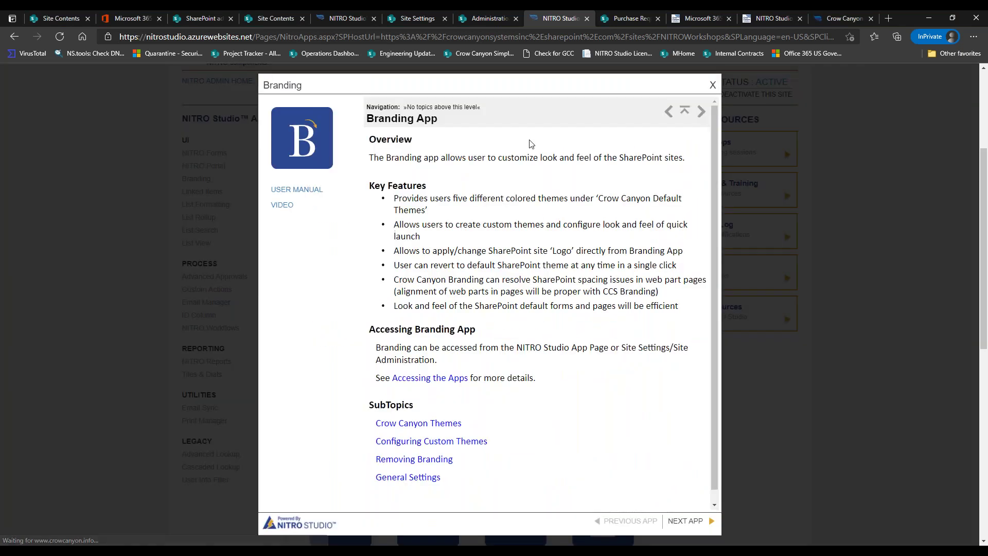
pyautogui.click(435, 429)
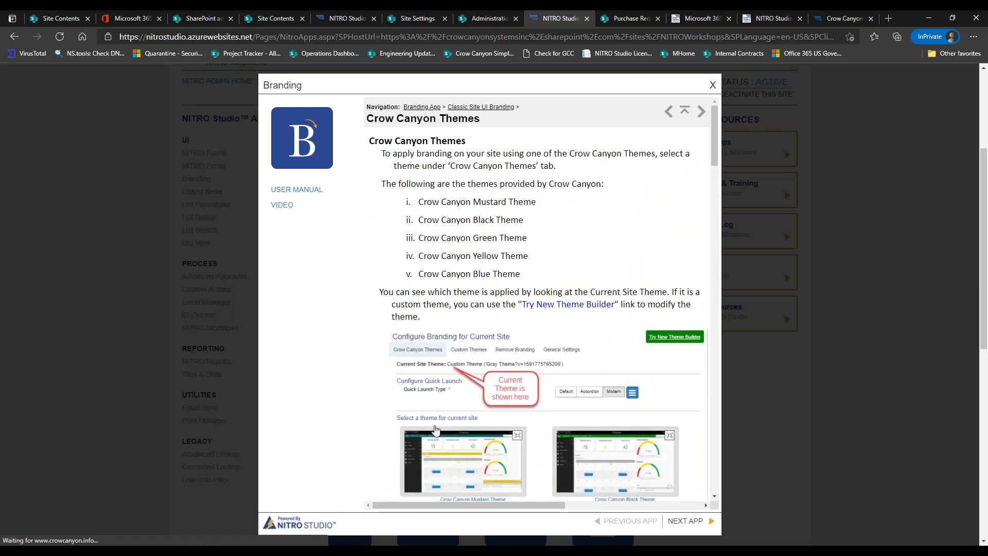
pyautogui.click(575, 305)
pyautogui.moveTo(712, 116)
pyautogui.mouseDown()
pyautogui.moveTo(712, 230)
pyautogui.moveTo(714, 114)
pyautogui.mouseUp()
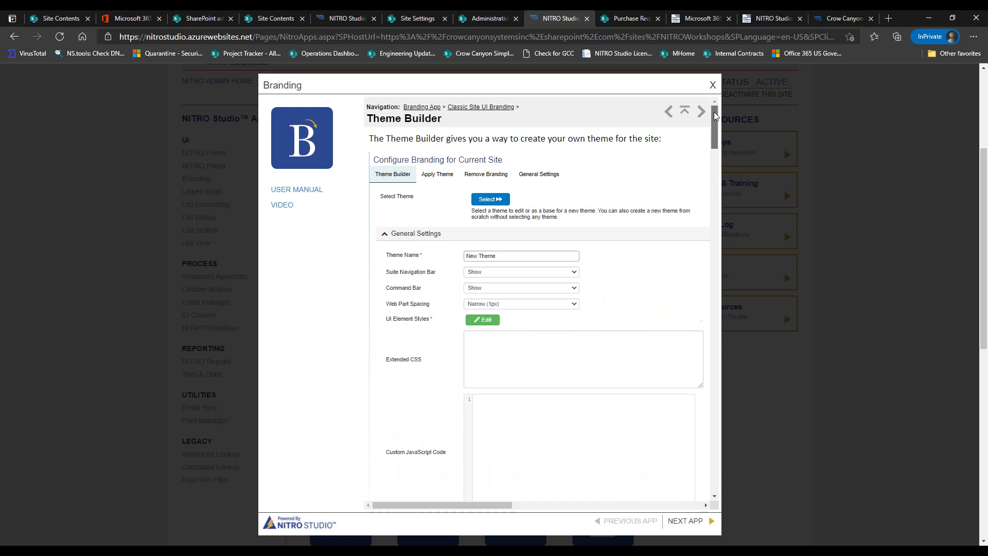
pyautogui.click(714, 86)
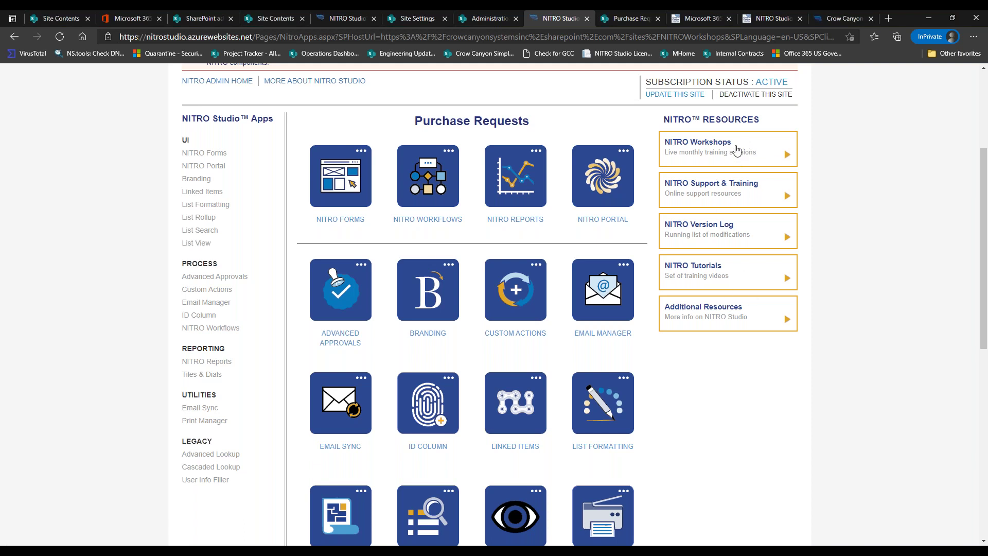
# Step: View the NITRO Workshops page and the NITRO Support & Training knowledge base from the NITRO resources
pyautogui.click(737, 150)
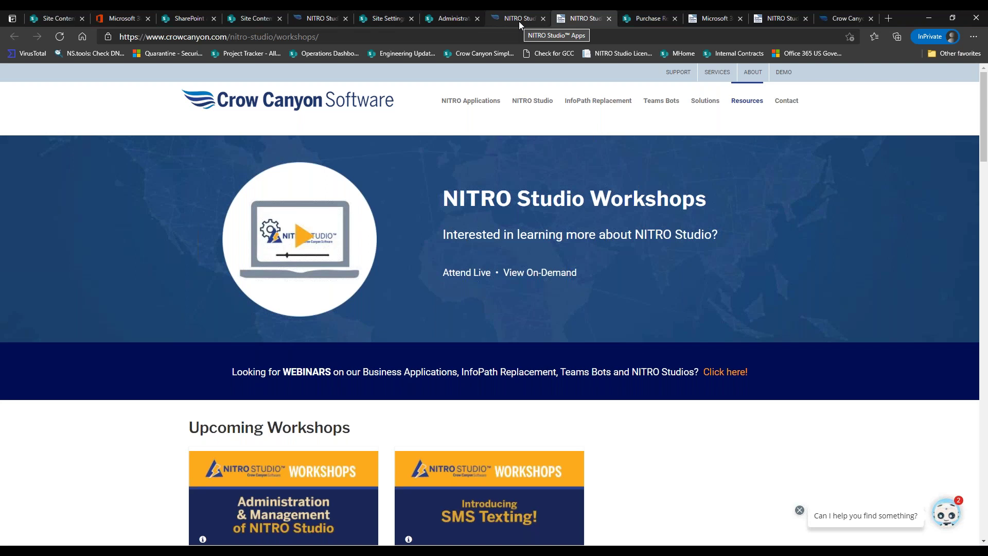
pyautogui.click(519, 20)
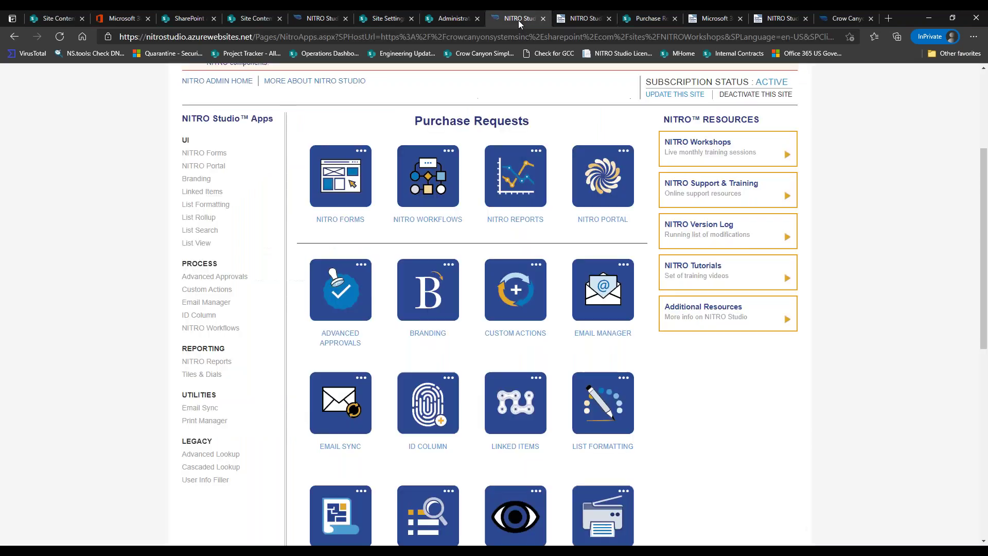
pyautogui.click(754, 203)
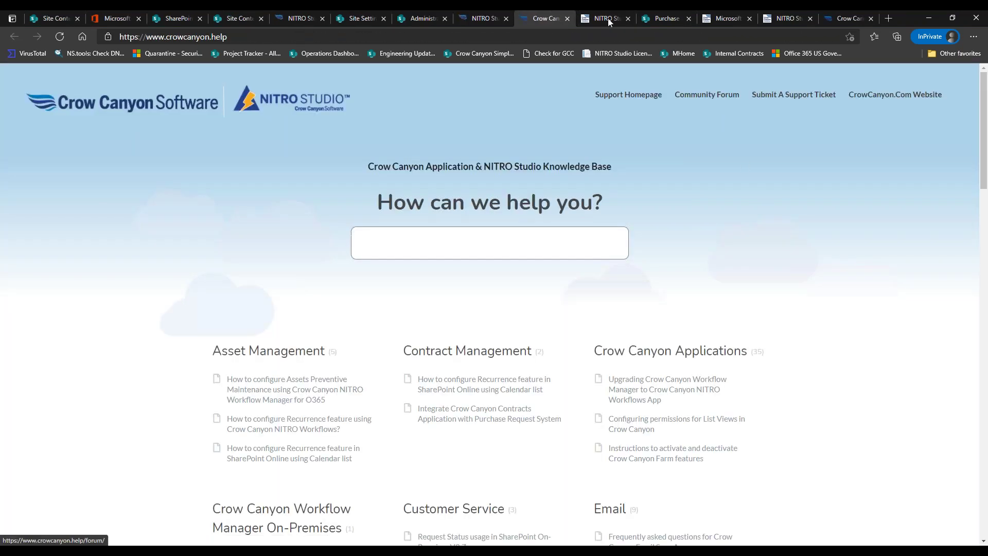
pyautogui.click(479, 20)
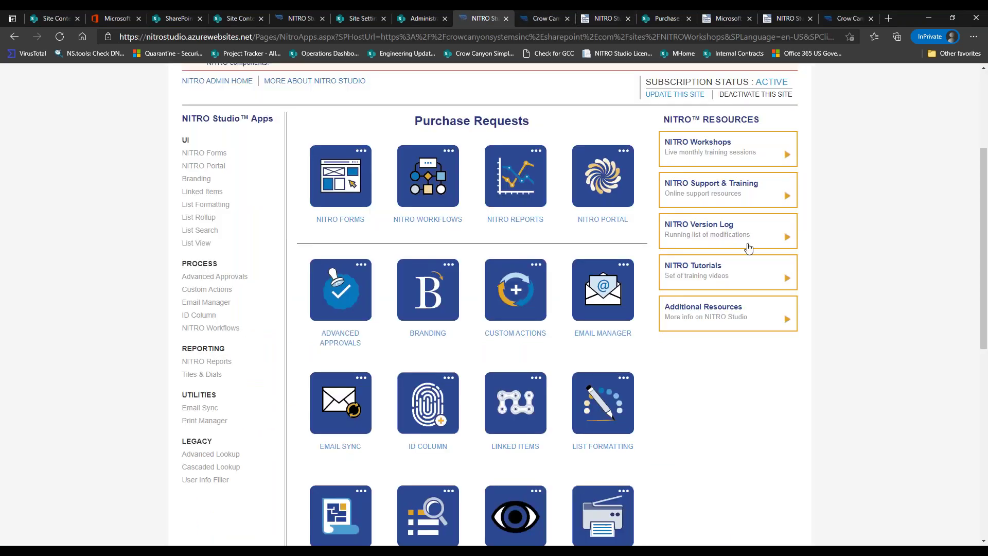
# Step: View the NITRO Version Log and the NITRO Tutorials support page from the NITRO resources
pyautogui.click(732, 239)
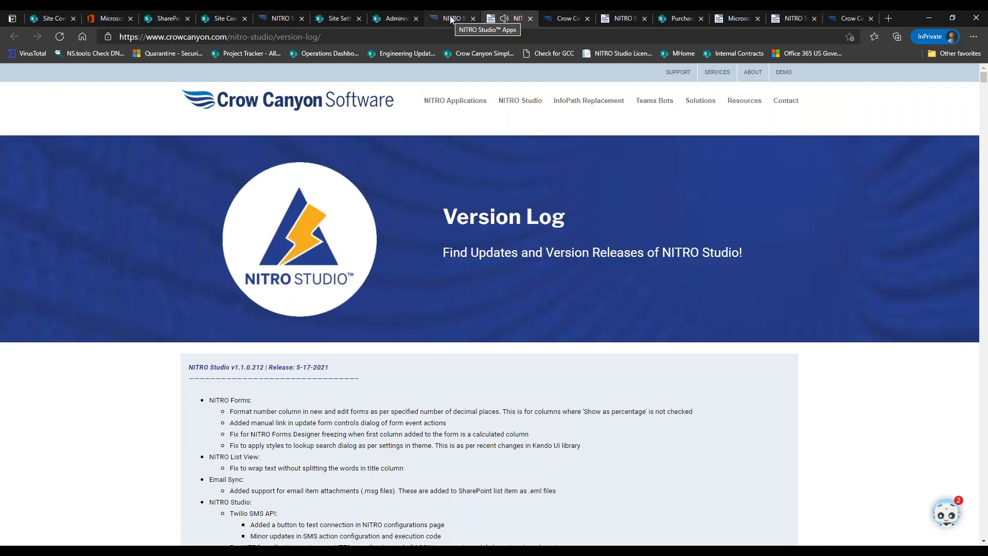
pyautogui.click(450, 16)
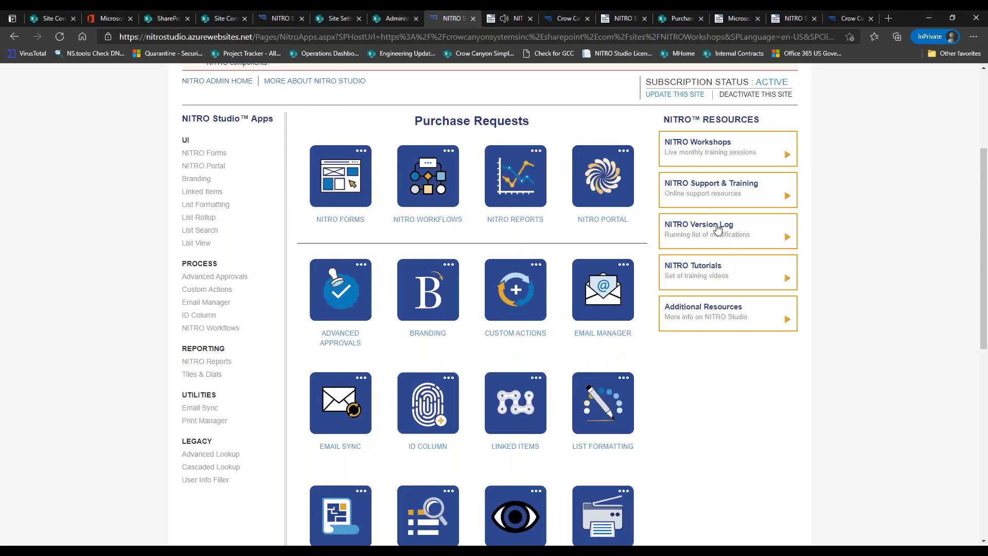
pyautogui.click(710, 274)
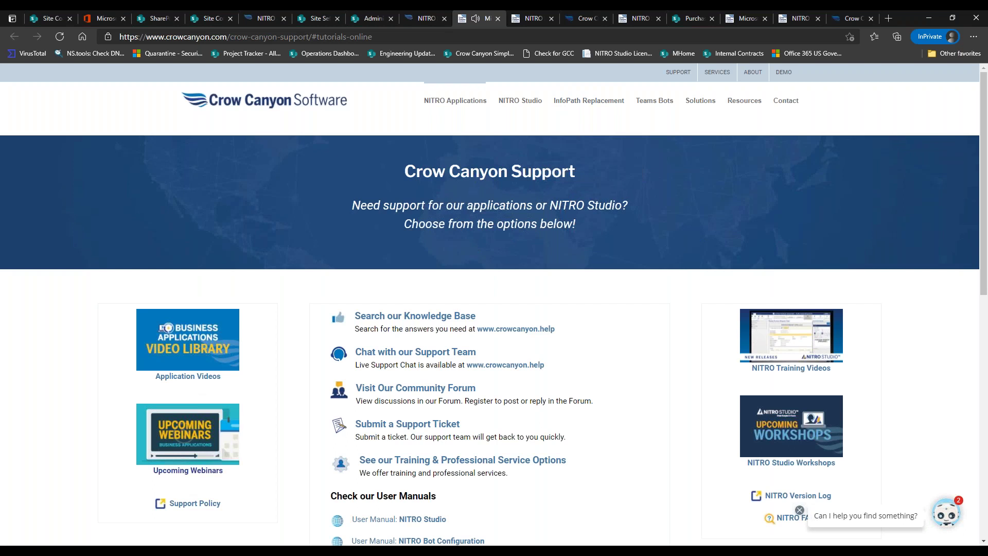
pyautogui.click(426, 19)
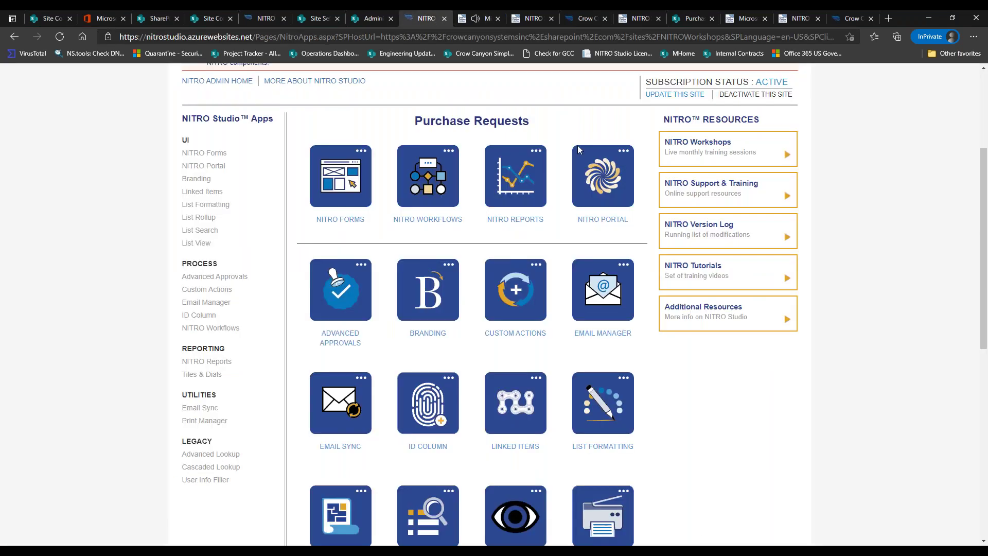
# Step: Browse the blog posts in Additional Resources, and close the NITRO Studio Resources, tutorials and Version Log pages
pyautogui.click(703, 308)
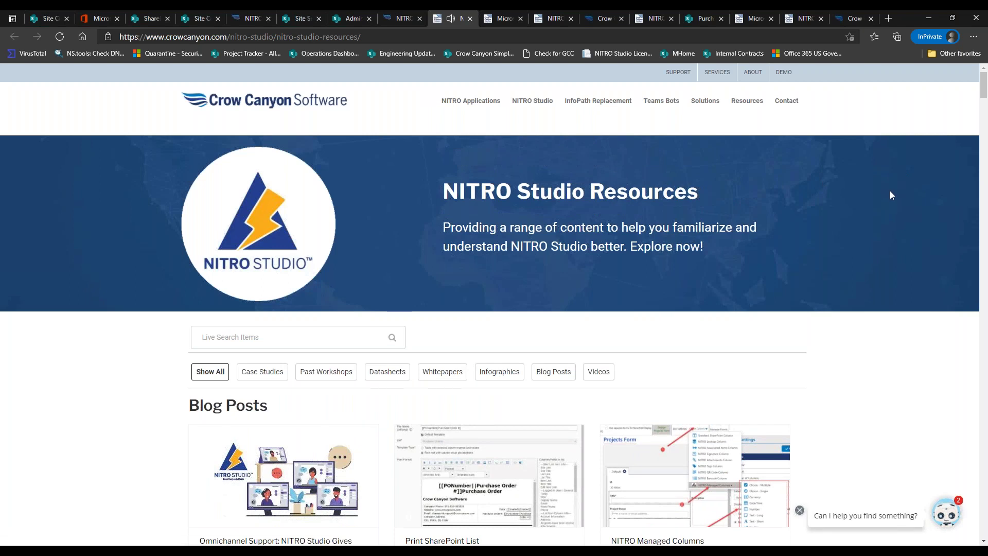
pyautogui.scroll(-5, 984, 72)
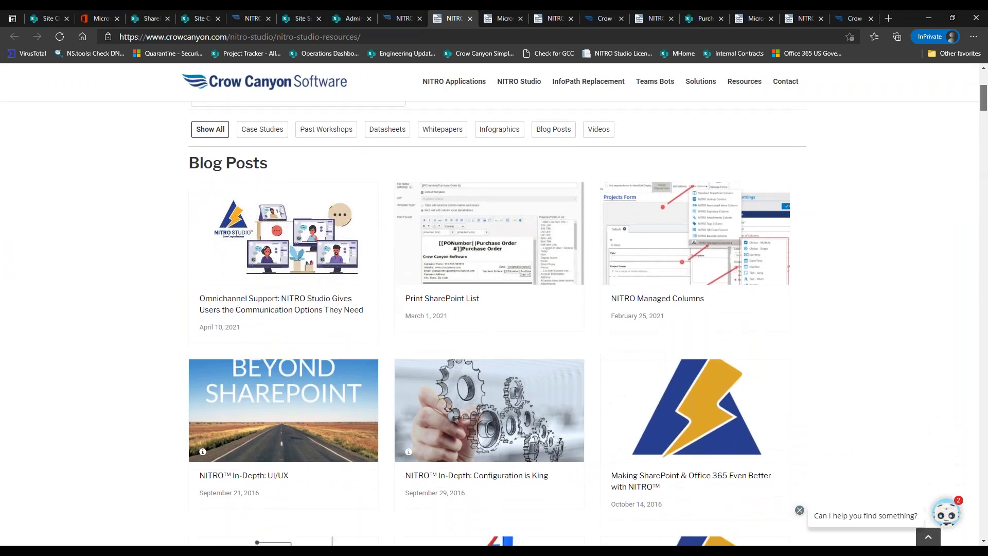
pyautogui.scroll(-1, 498, 323)
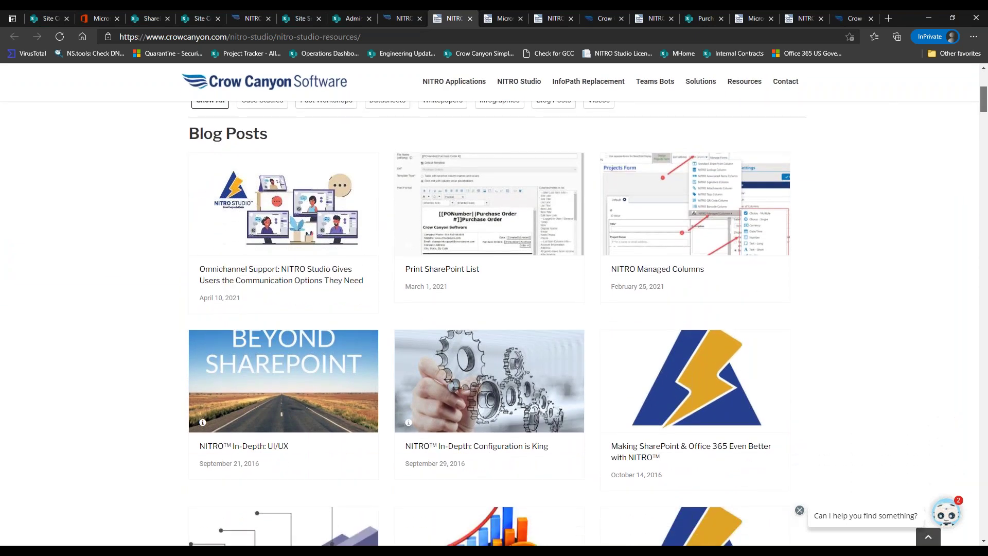
pyautogui.scroll(5, 699, 204)
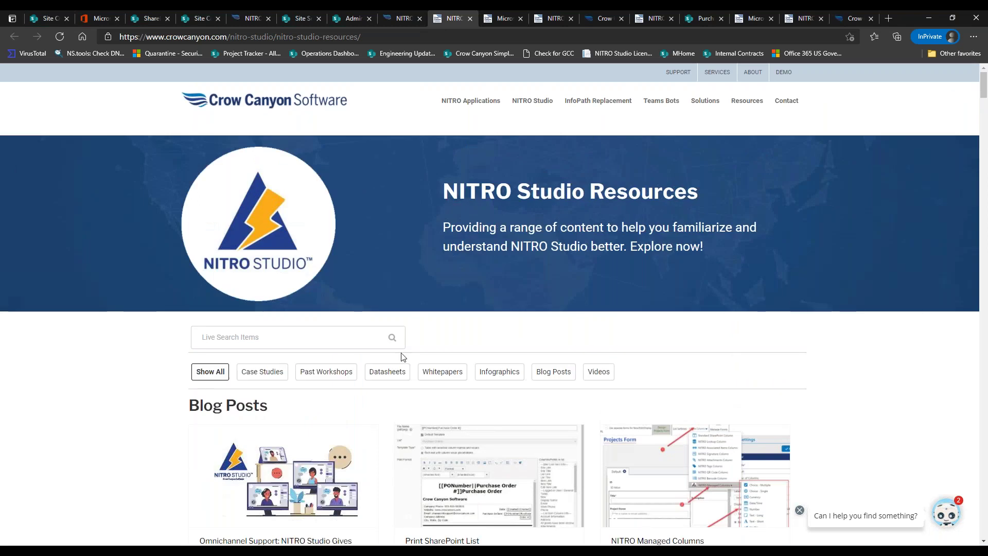
pyautogui.click(471, 19)
pyautogui.click(471, 18)
pyautogui.click(470, 19)
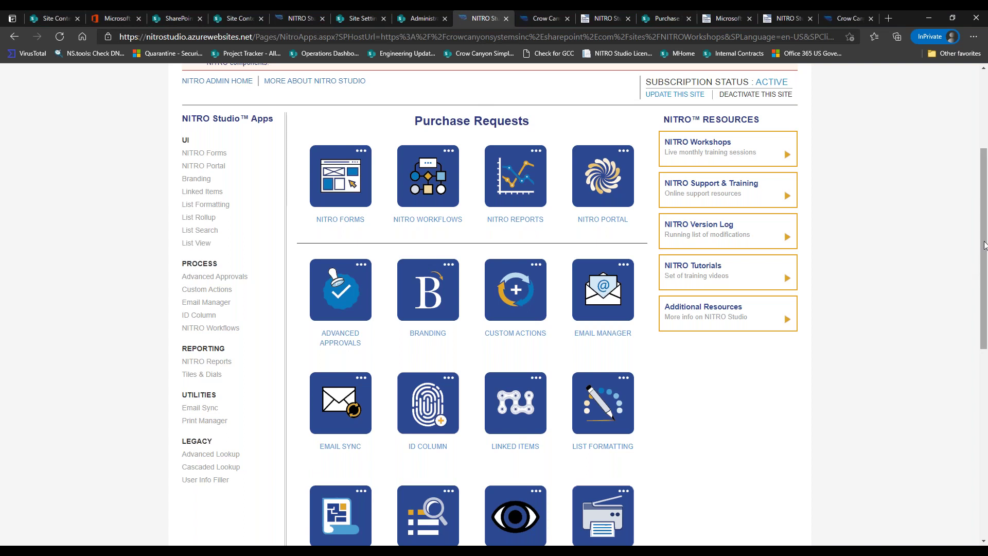
# Step: Look through all apps on the Purchase Requests site's NITRO Studio page, including Advanced and Legacy, and open the NITRO Admin Home
pyautogui.scroll(1, 826, 144)
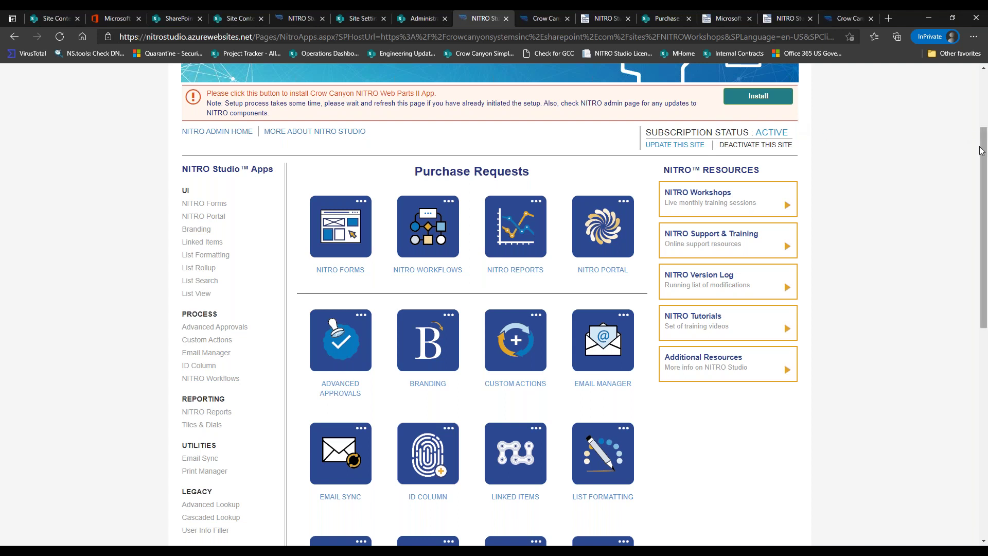
pyautogui.scroll(3, 178, 242)
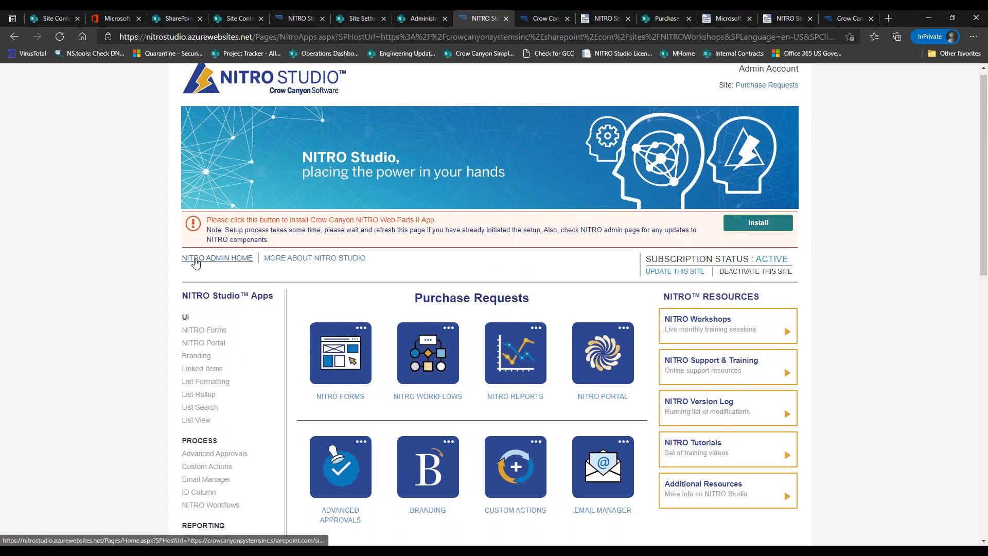
pyautogui.moveTo(984, 161); pyautogui.dragTo(951, 320)
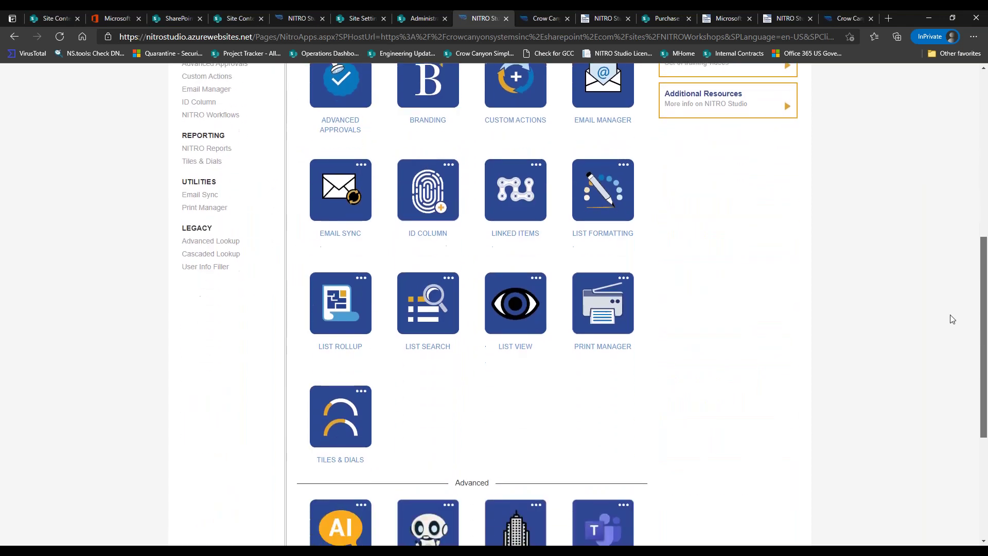
pyautogui.scroll(-5, 973, 329)
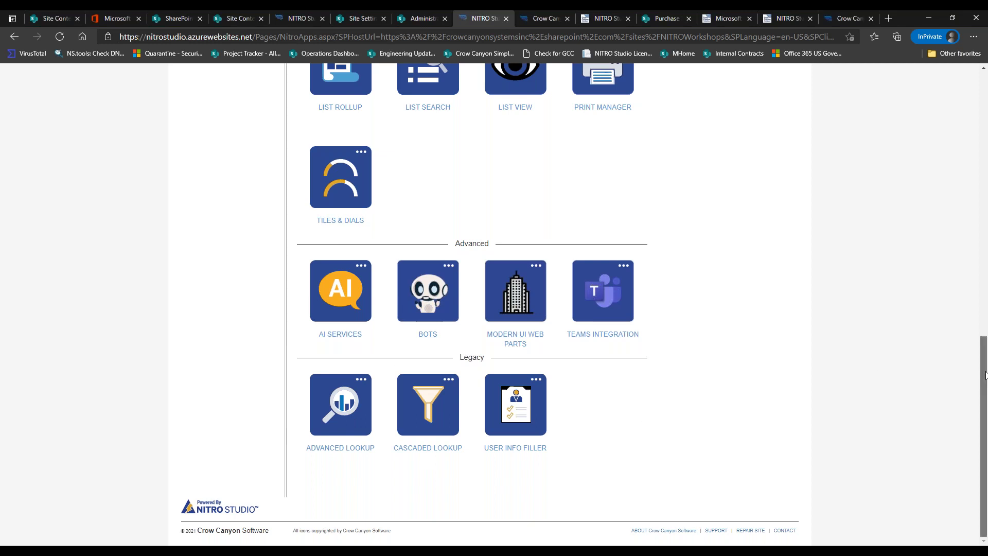
pyautogui.moveTo(985, 375); pyautogui.dragTo(981, 109)
pyautogui.click(223, 265)
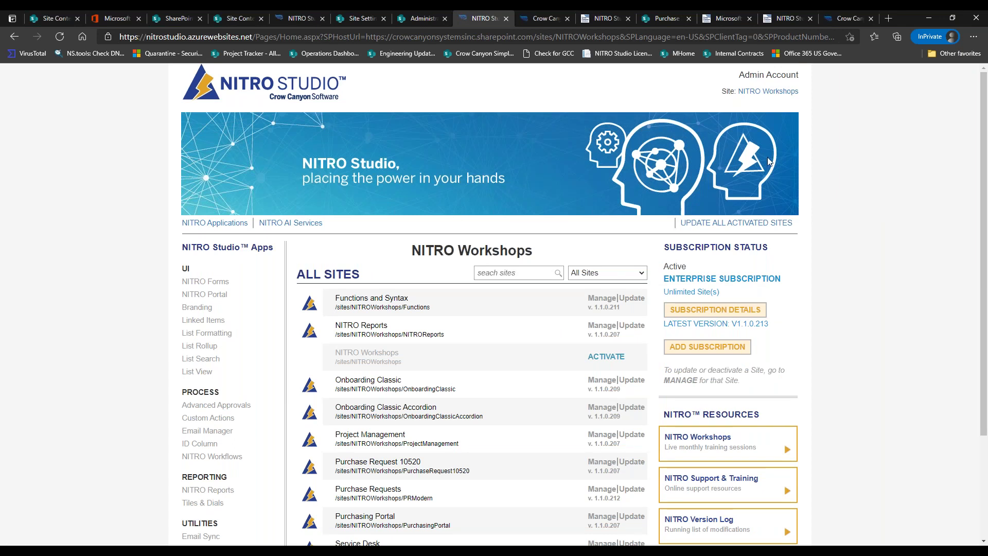
# Step: Dismiss the Activate NITRO Apps dialog for the Flat Structure Dev site and return to the NITRO Workshops admin page
pyautogui.click(300, 21)
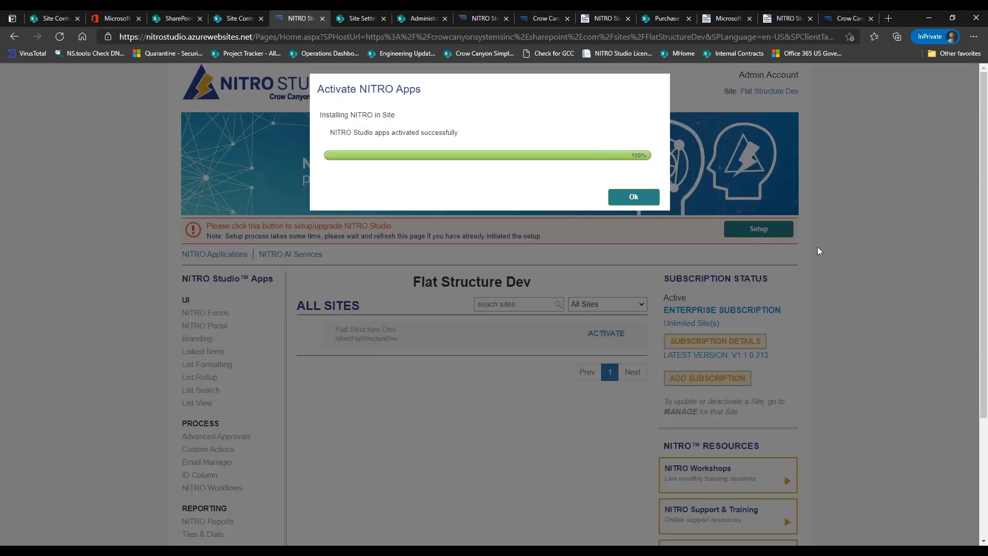
pyautogui.click(634, 196)
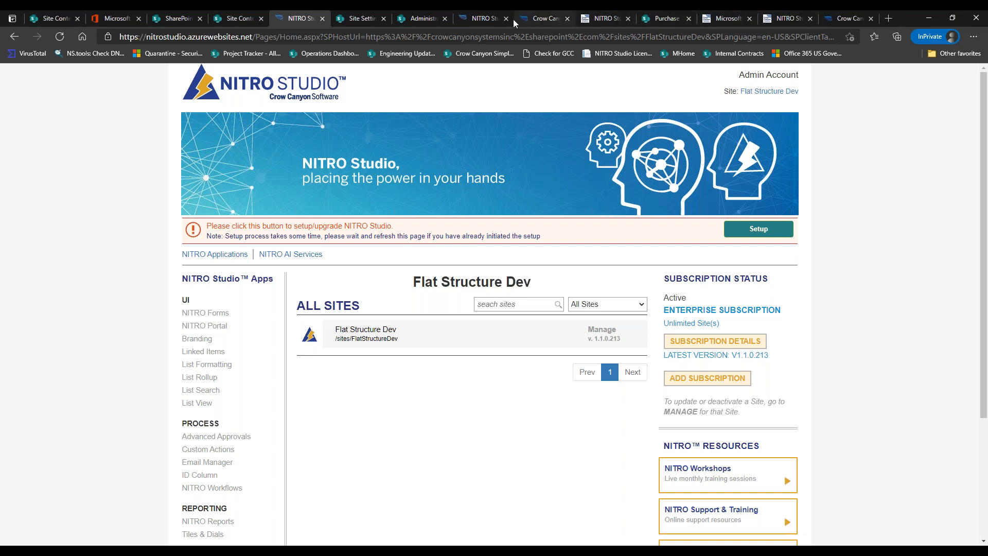
pyautogui.click(477, 18)
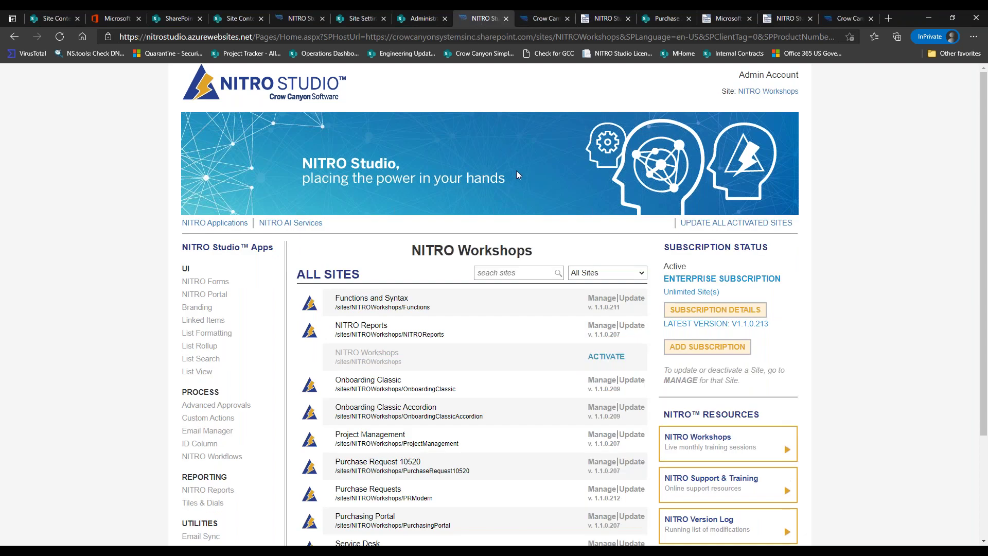
# Step: Filter the NITRO Workshops site list by Activated Sites and Non-activated Sites, and return it to All Sites
pyautogui.click(621, 277)
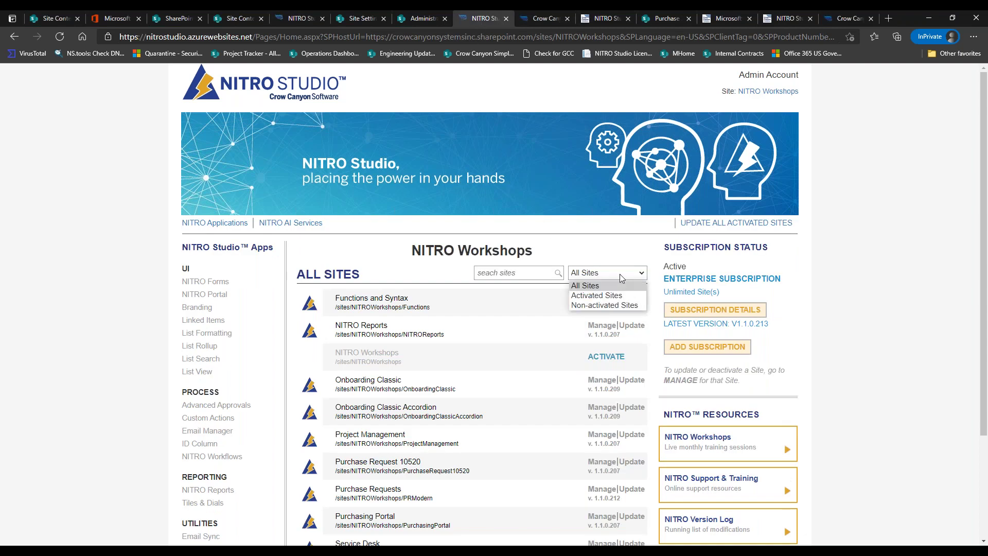
pyautogui.click(622, 296)
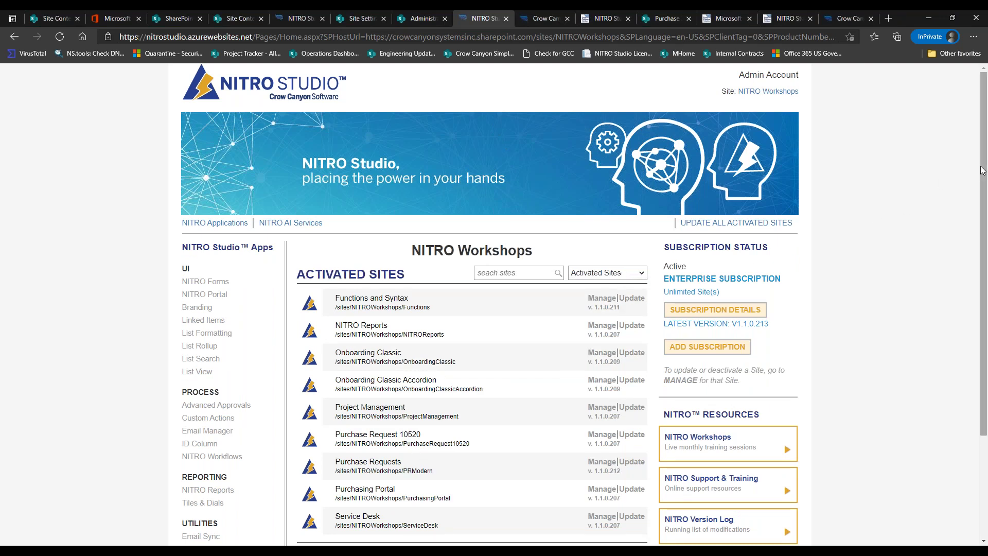
pyautogui.scroll(-1, 984, 171)
pyautogui.click(632, 204)
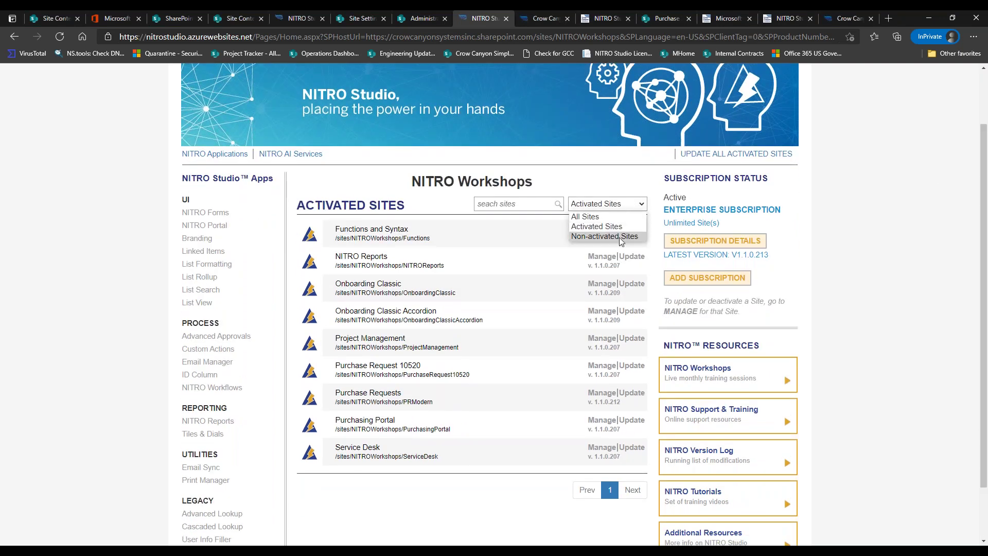
pyautogui.click(619, 237)
pyautogui.click(628, 206)
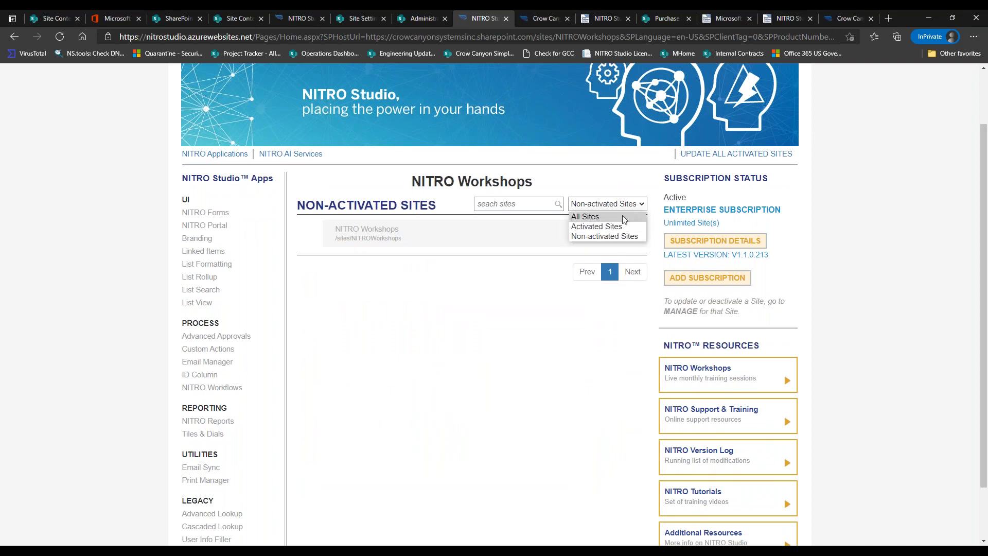
pyautogui.click(622, 215)
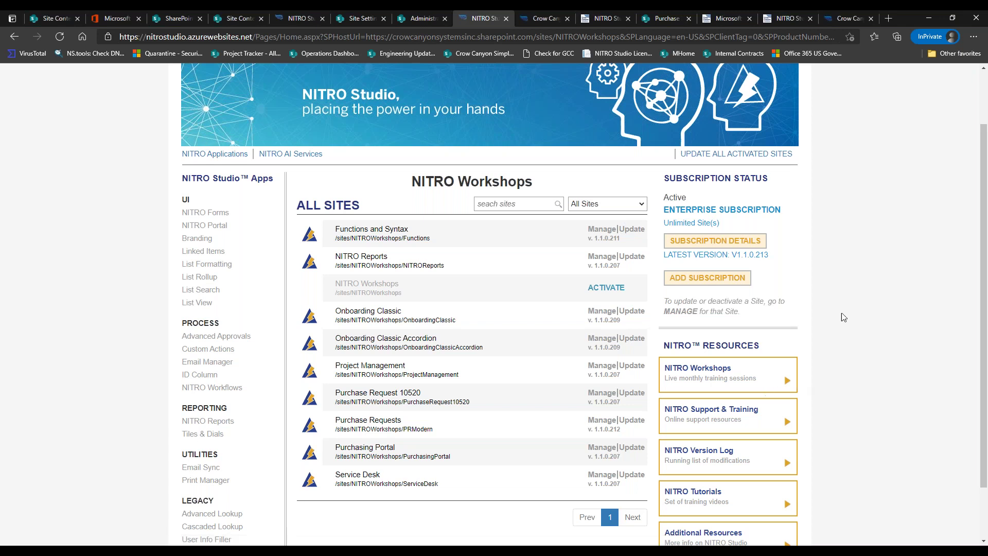
# Step: Examine the full site list, the option to update all activated sites, and the subscription status section
pyautogui.scroll(-2, 985, 264)
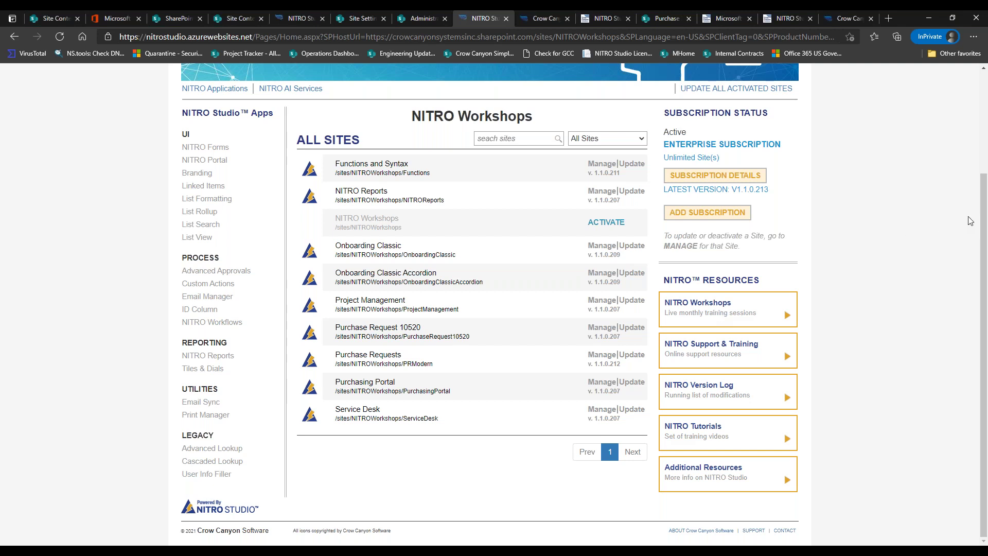
pyautogui.moveTo(984, 212); pyautogui.dragTo(757, 159)
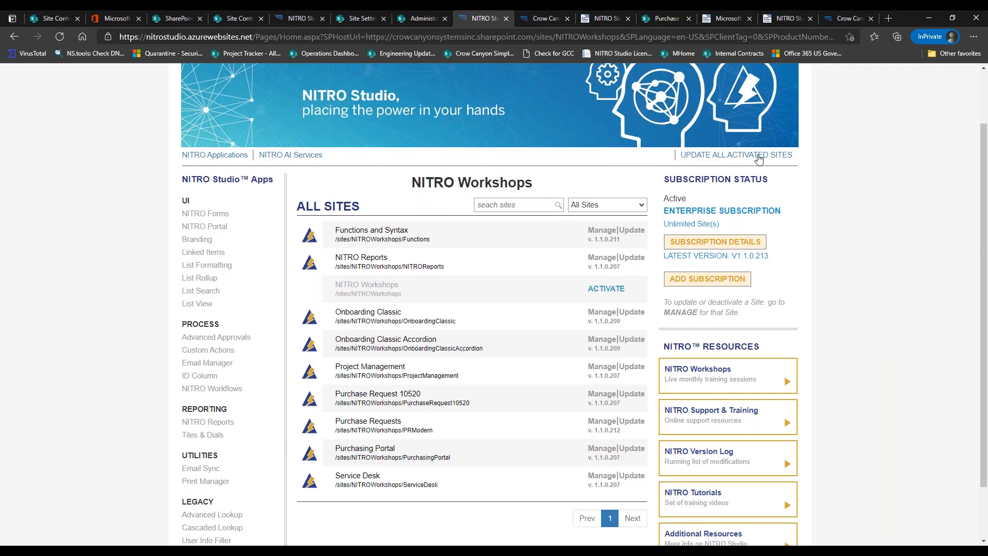
pyautogui.moveTo(664, 179); pyautogui.dragTo(793, 302)
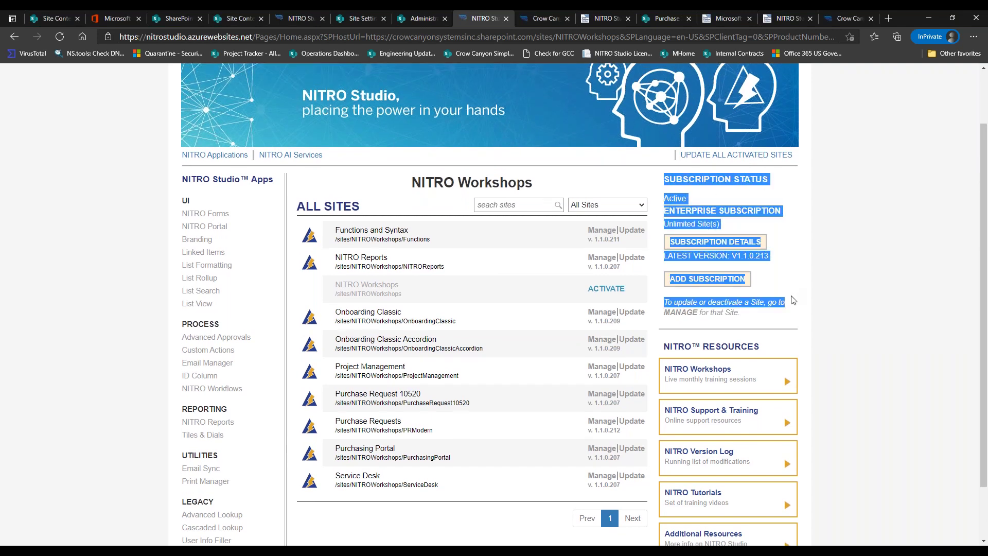
pyautogui.click(789, 288)
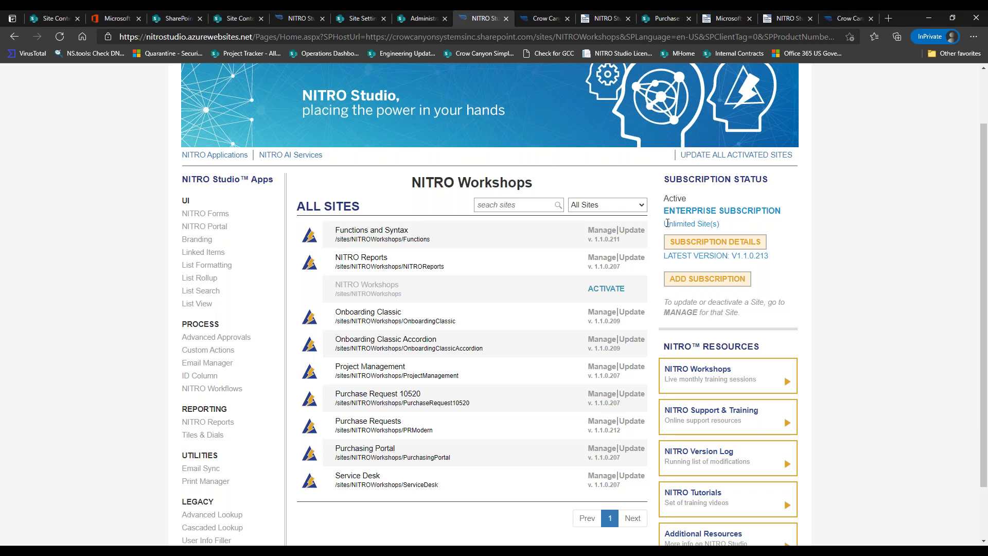
# Step: Open the subscription details and examine the activated sites with their applications and license types
pyautogui.click(714, 248)
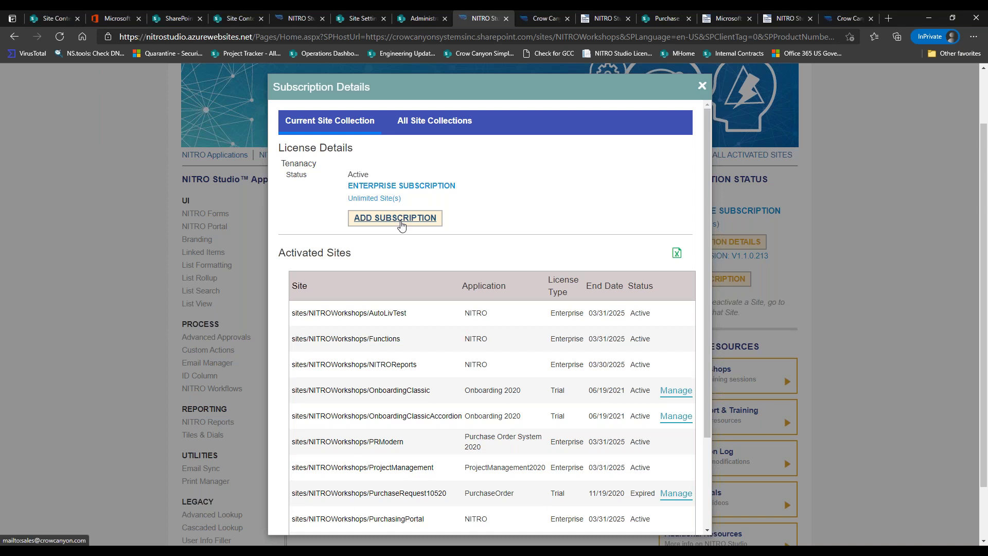
pyautogui.moveTo(709, 153); pyautogui.dragTo(711, 252)
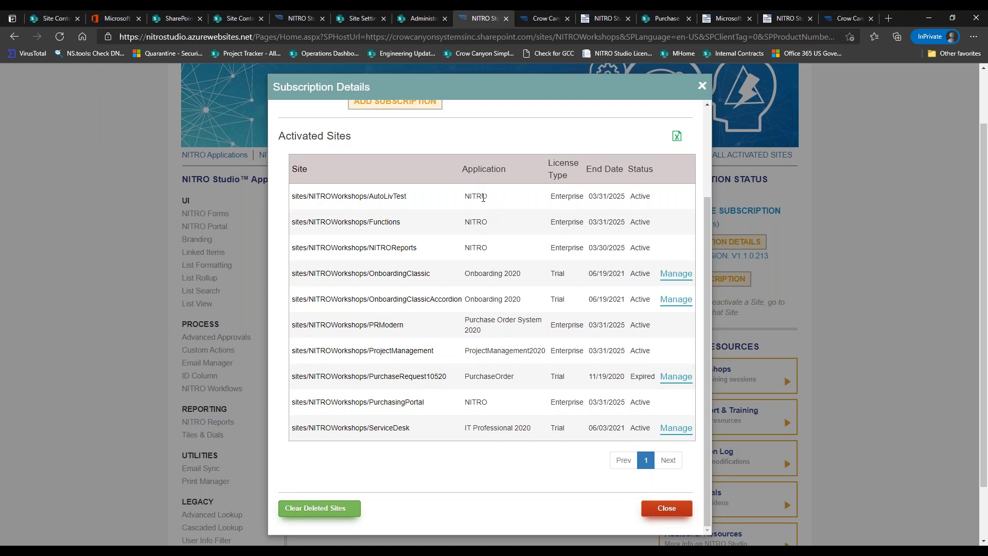
pyautogui.moveTo(474, 273); pyautogui.dragTo(521, 274)
pyautogui.moveTo(465, 196); pyautogui.dragTo(488, 198)
pyautogui.moveTo(465, 273); pyautogui.dragTo(521, 284)
pyautogui.click(520, 286)
pyautogui.moveTo(292, 195); pyautogui.dragTo(419, 202)
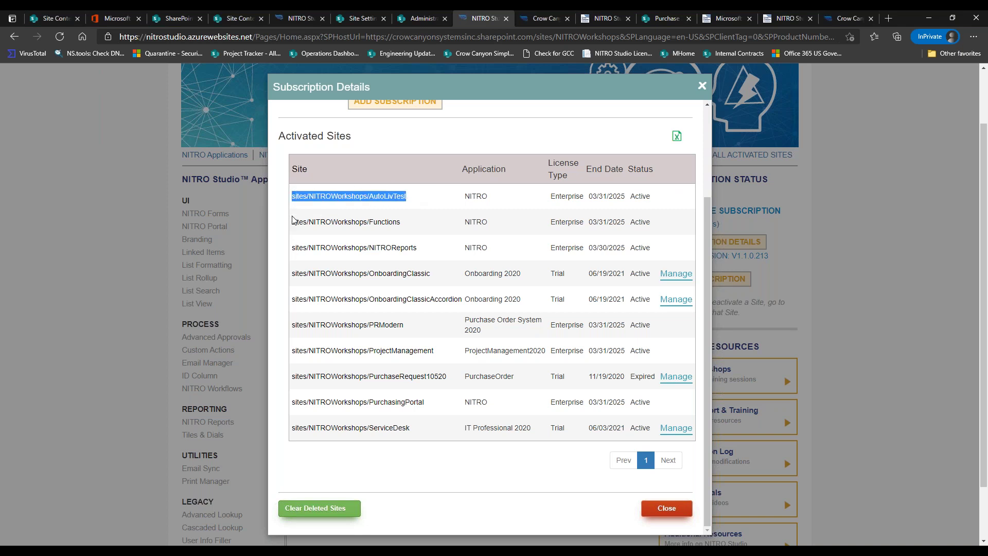
pyautogui.moveTo(294, 222); pyautogui.dragTo(425, 234)
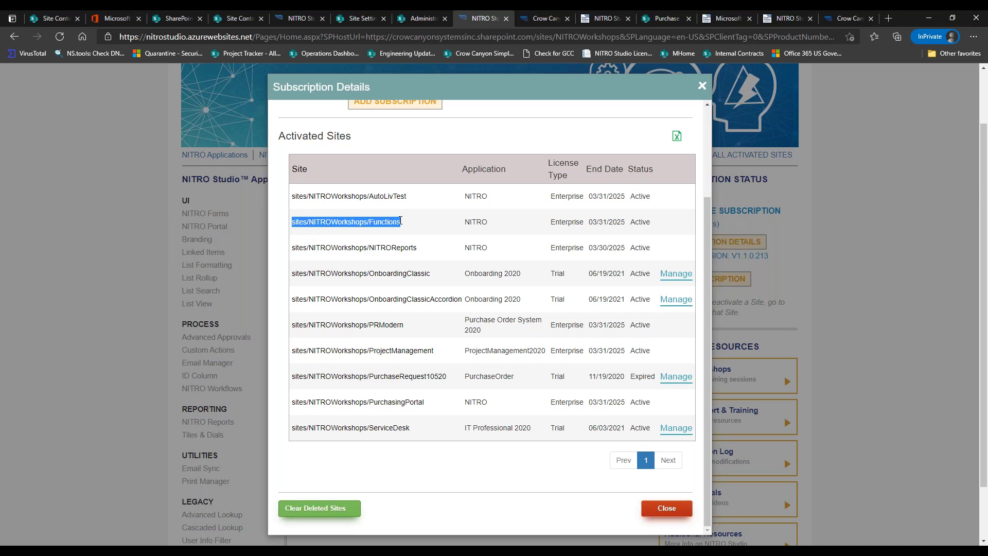
# Step: View the site license management details for the OnboardingClassic site, dismiss them, and check which application it uses
pyautogui.click(678, 274)
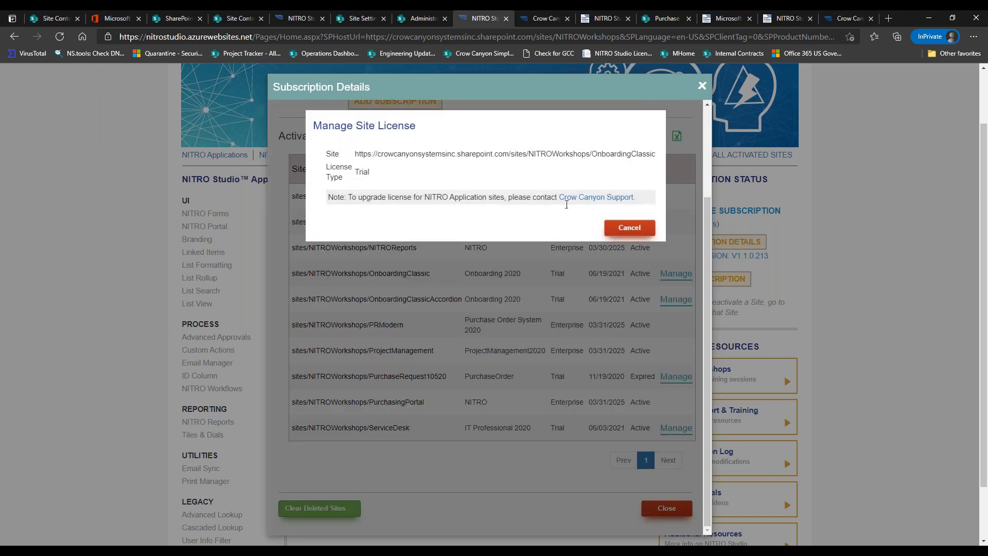
pyautogui.click(618, 228)
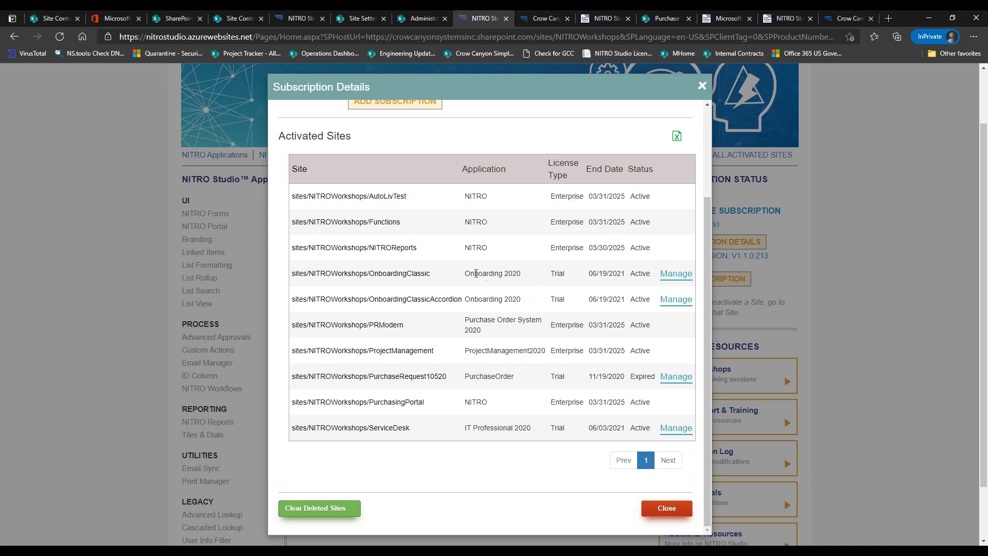
pyautogui.moveTo(470, 273); pyautogui.dragTo(534, 278)
pyautogui.click(549, 274)
pyautogui.moveTo(706, 297); pyautogui.dragTo(616, 191)
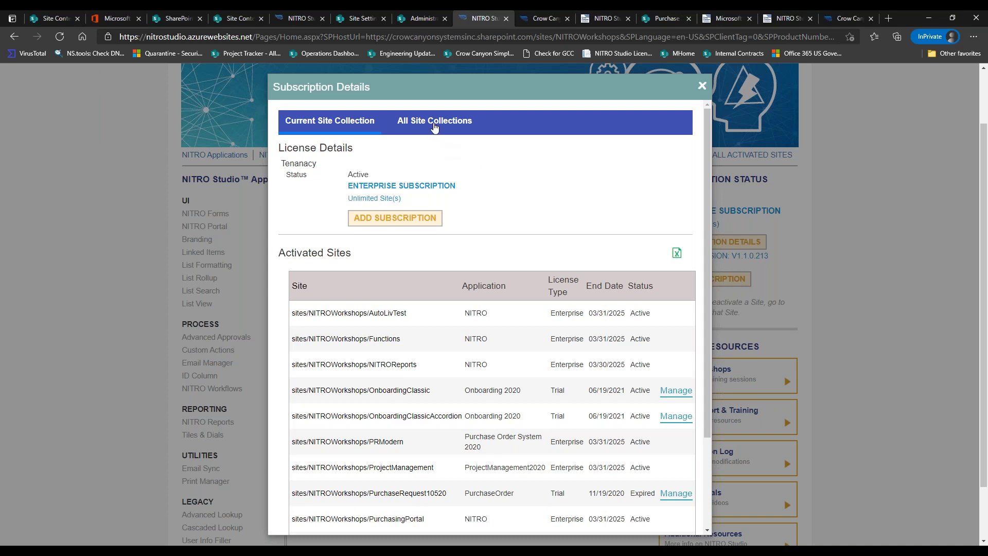
# Step: Examine the NITRO Studio and NITRO Portal license details for the tenancy and all site collections
pyautogui.click(435, 123)
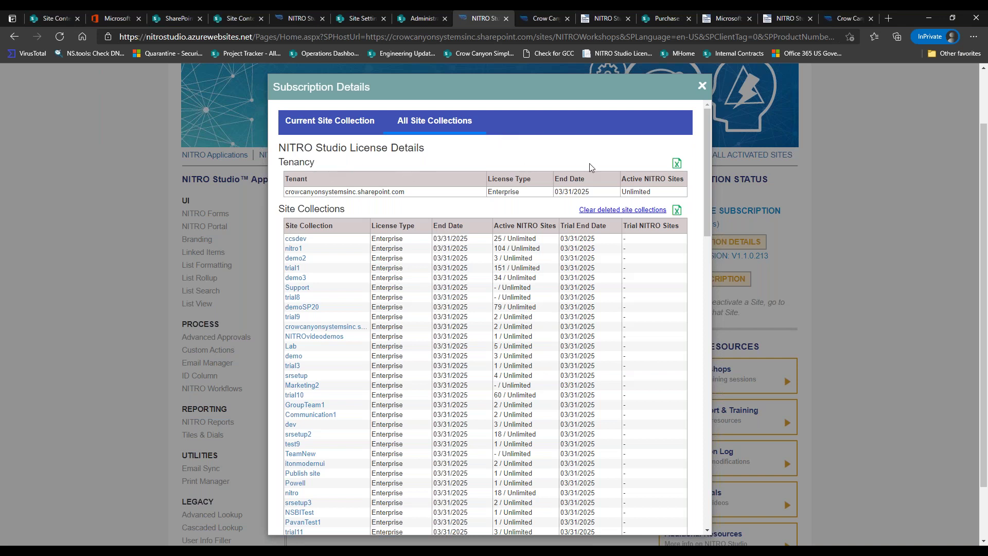
pyautogui.moveTo(707, 150); pyautogui.dragTo(706, 280)
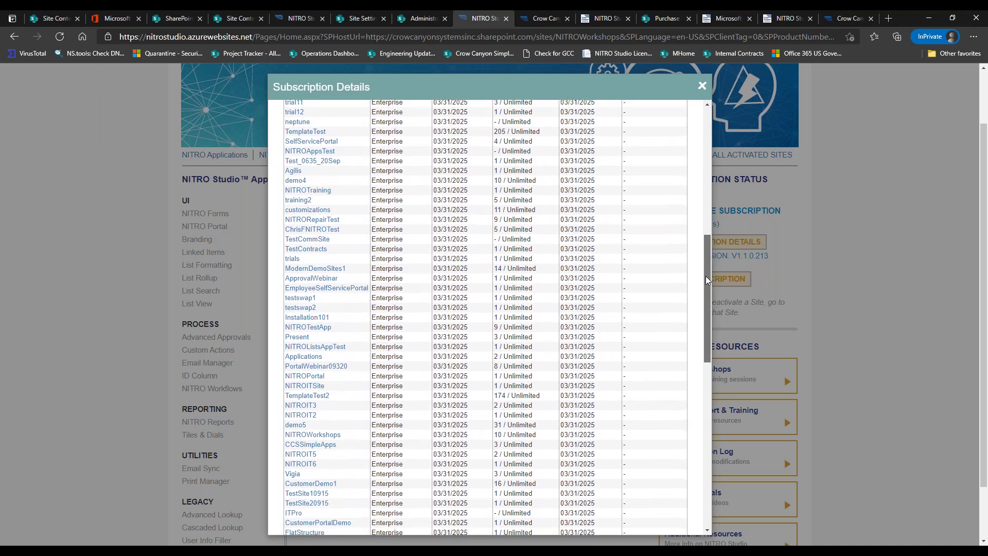
pyautogui.moveTo(706, 280); pyautogui.dragTo(707, 314)
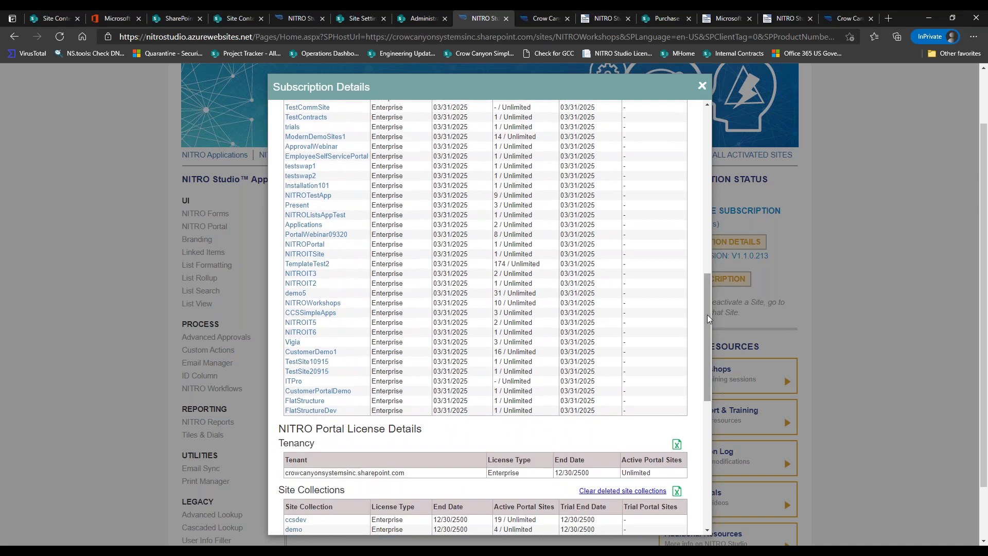
pyautogui.moveTo(707, 314); pyautogui.dragTo(709, 396)
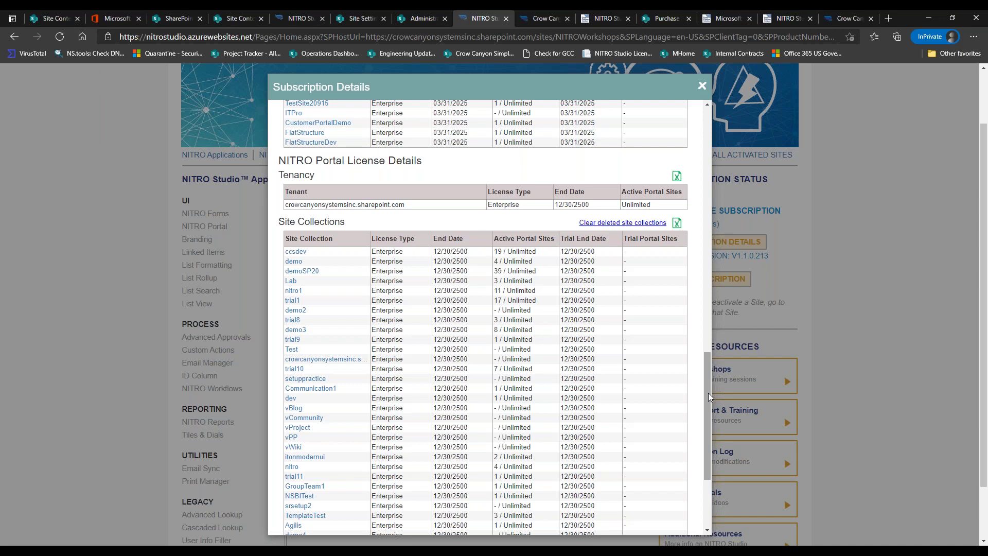
pyautogui.moveTo(708, 393); pyautogui.dragTo(712, 314)
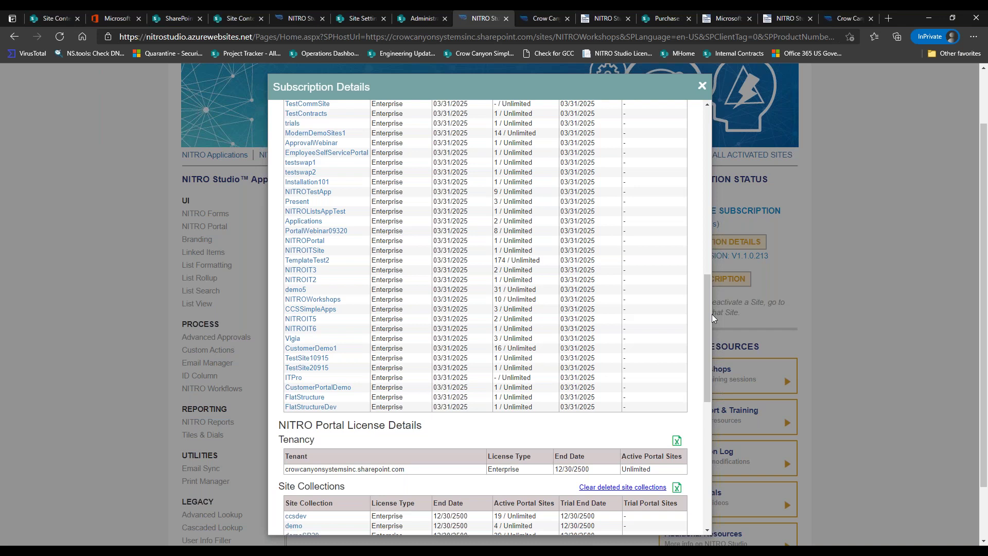
pyautogui.moveTo(709, 311); pyautogui.dragTo(705, 429)
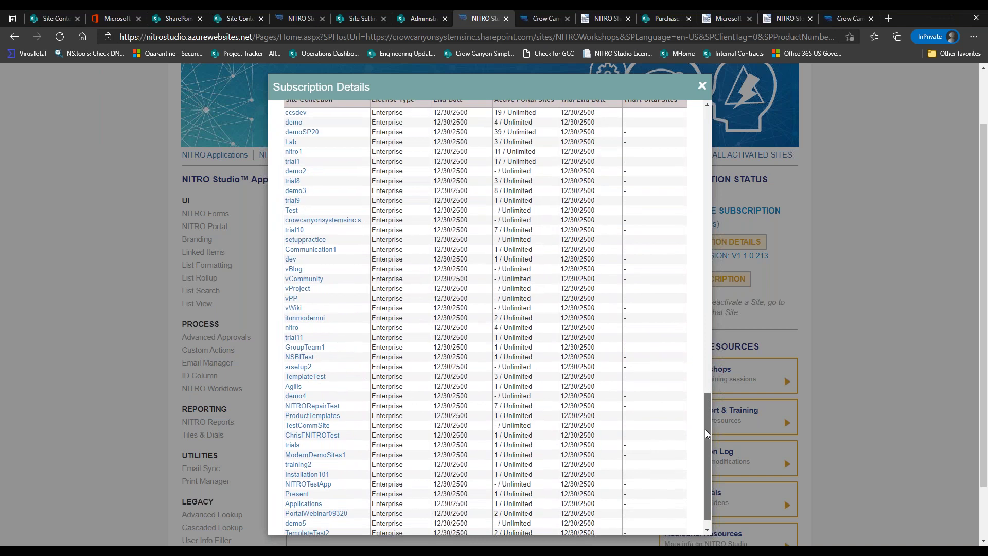
pyautogui.moveTo(705, 429); pyautogui.dragTo(706, 437)
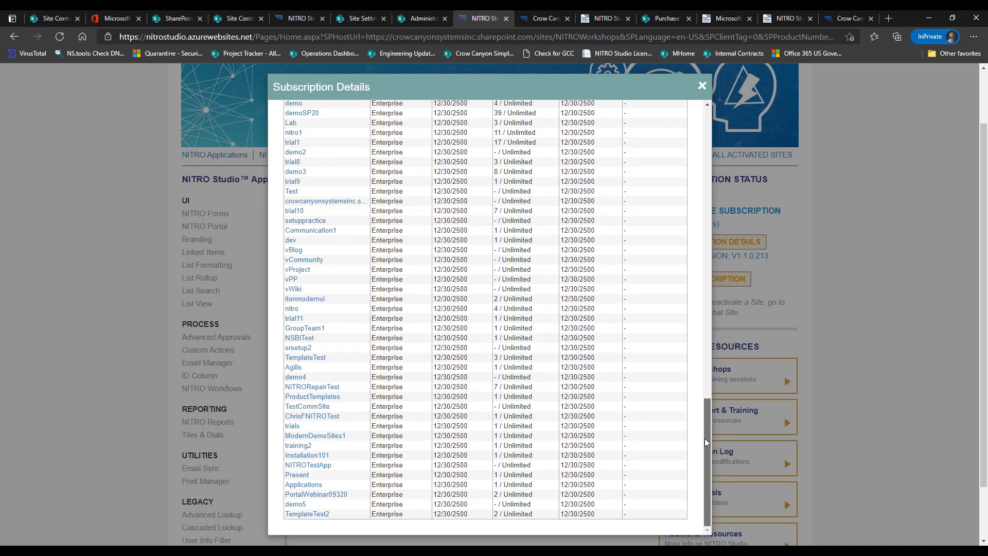
pyautogui.moveTo(705, 438); pyautogui.dragTo(703, 388)
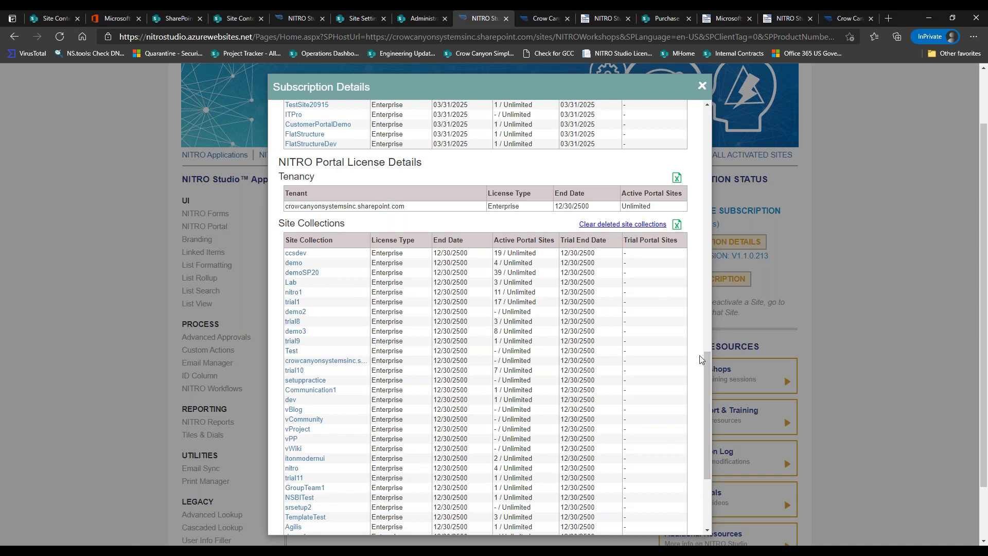
pyautogui.moveTo(705, 359); pyautogui.dragTo(711, 126)
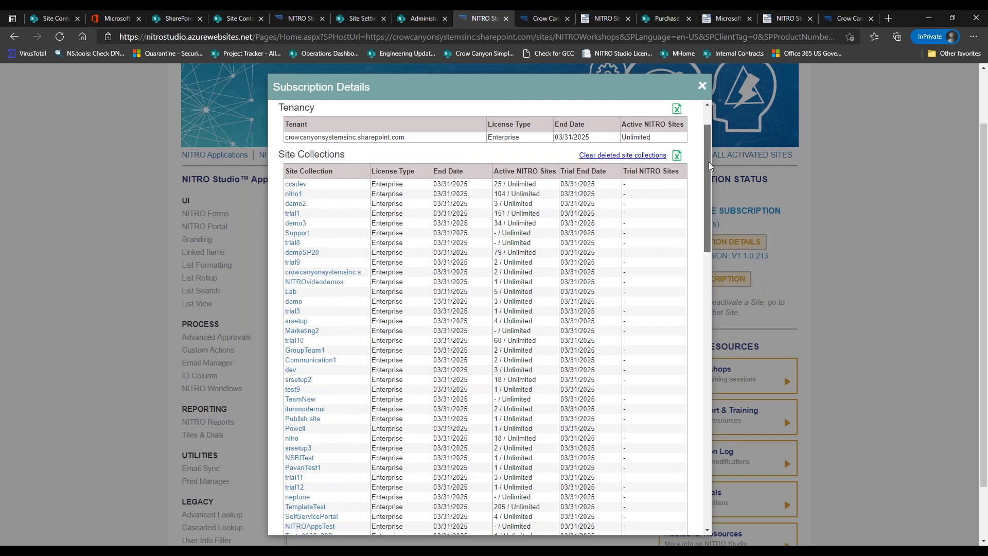
pyautogui.moveTo(709, 162); pyautogui.dragTo(707, 150)
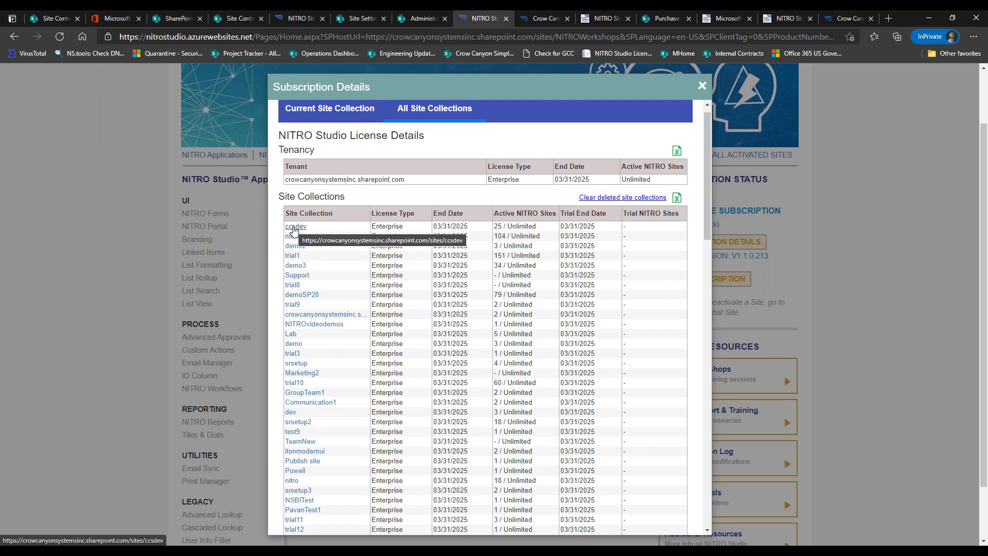
pyautogui.moveTo(709, 146); pyautogui.dragTo(707, 134)
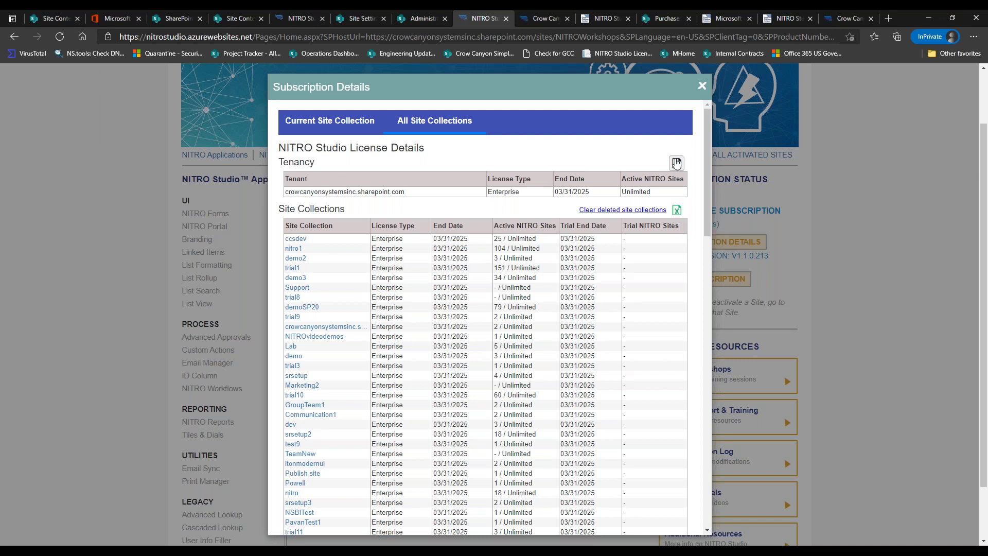
# Step: Review the current site collection's activated sites against the license details of all site collections, and close the subscription details
pyautogui.click(354, 135)
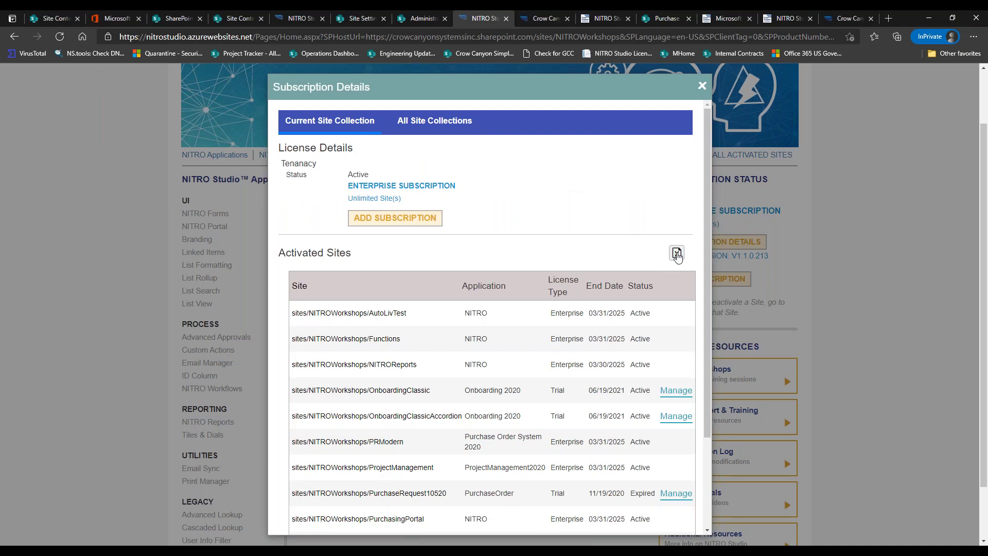
pyautogui.moveTo(706, 230); pyautogui.dragTo(704, 329)
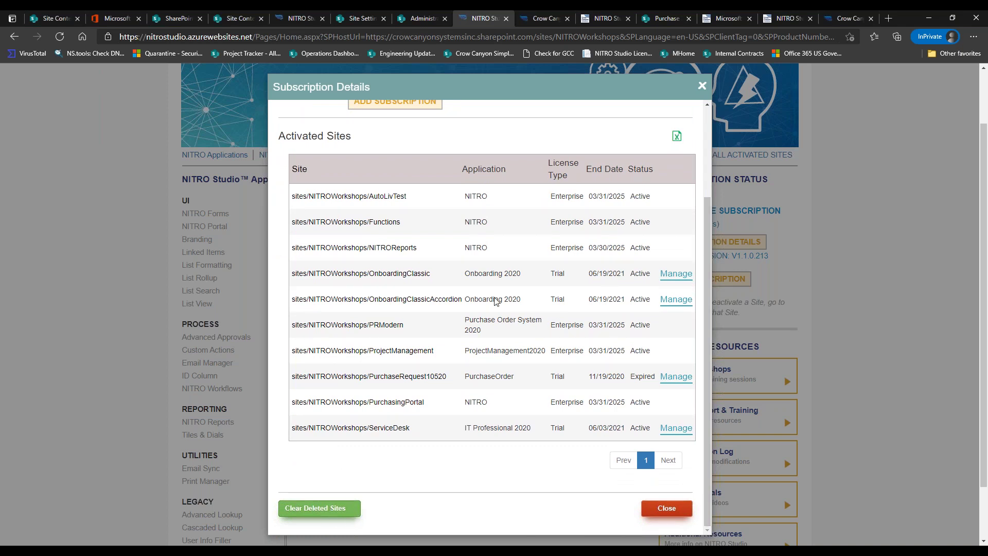
pyautogui.moveTo(705, 224); pyautogui.dragTo(705, 134)
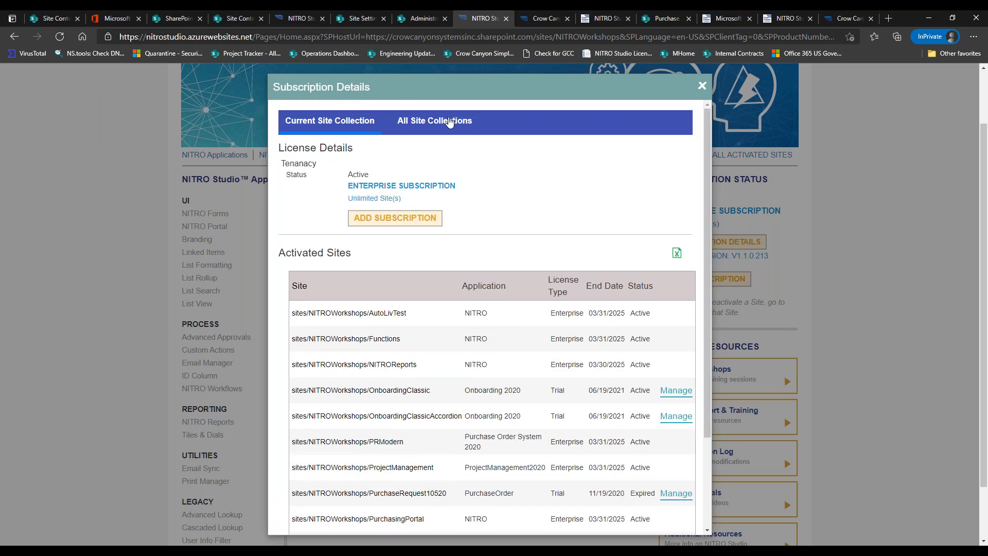
pyautogui.click(446, 122)
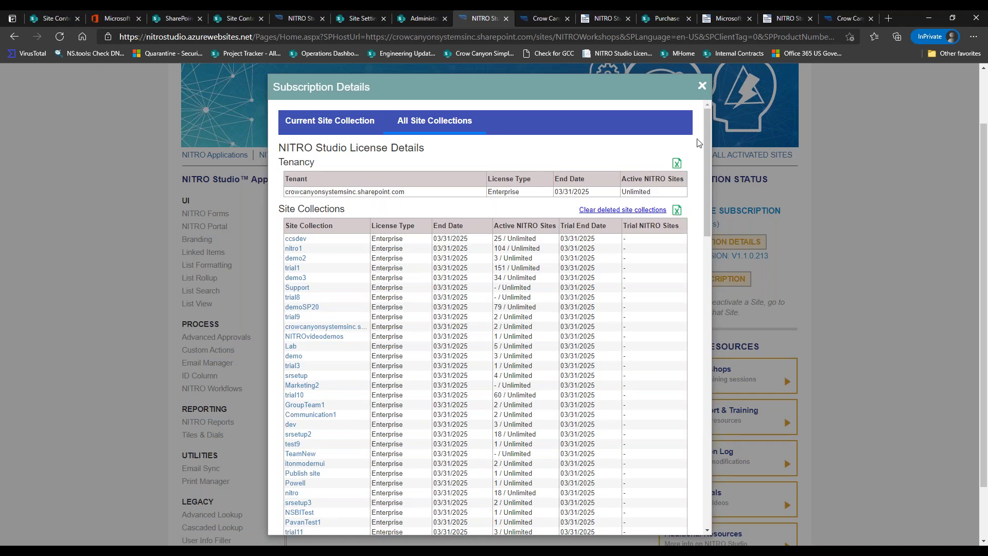
pyautogui.moveTo(707, 140); pyautogui.dragTo(706, 240)
pyautogui.scroll(-10, 684, 288)
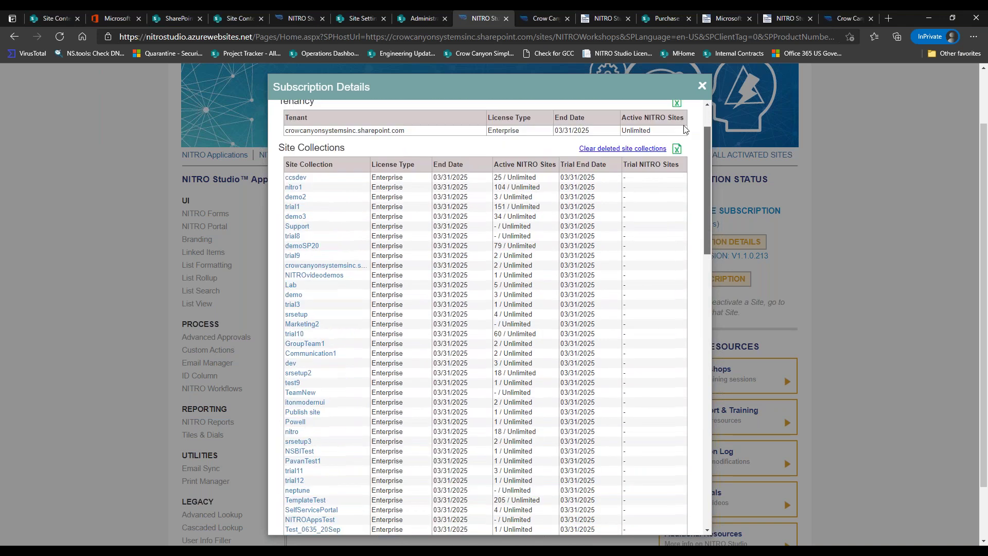
pyautogui.scroll(20, 695, 154)
pyautogui.click(702, 87)
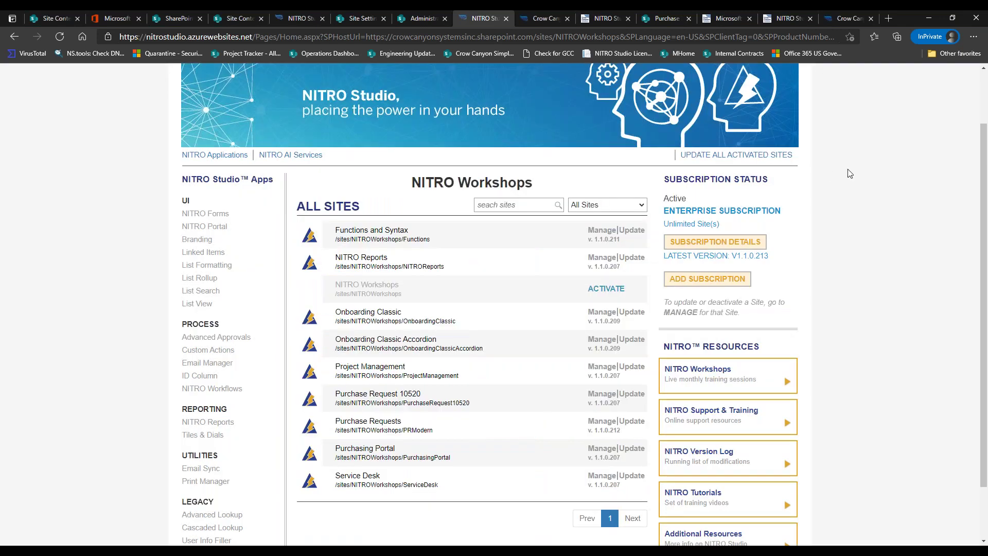
# Step: Look at the Purchase Requests dashboard of the PRModern site, and switch to the Flat Structure Dev admin page
pyautogui.scroll(1, 983, 179)
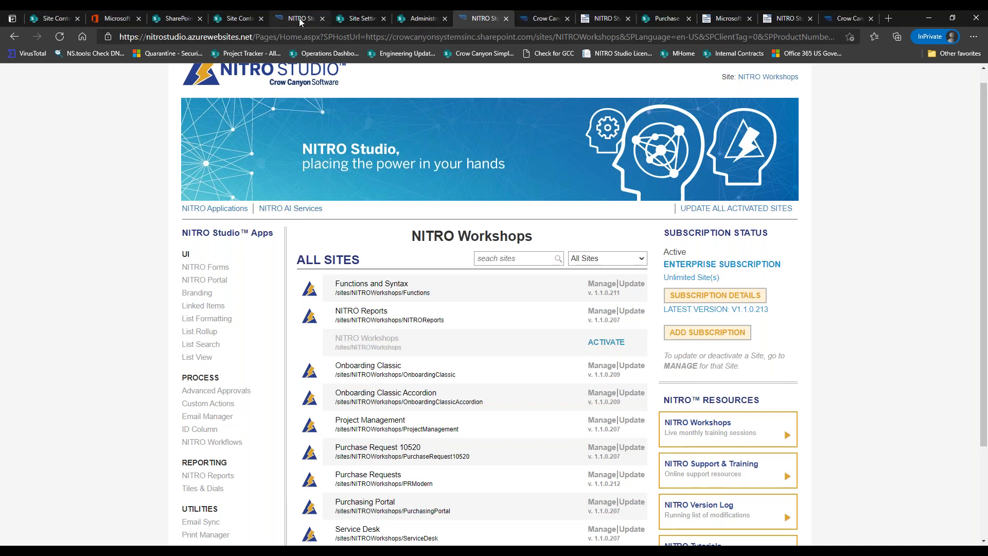
pyautogui.click(665, 19)
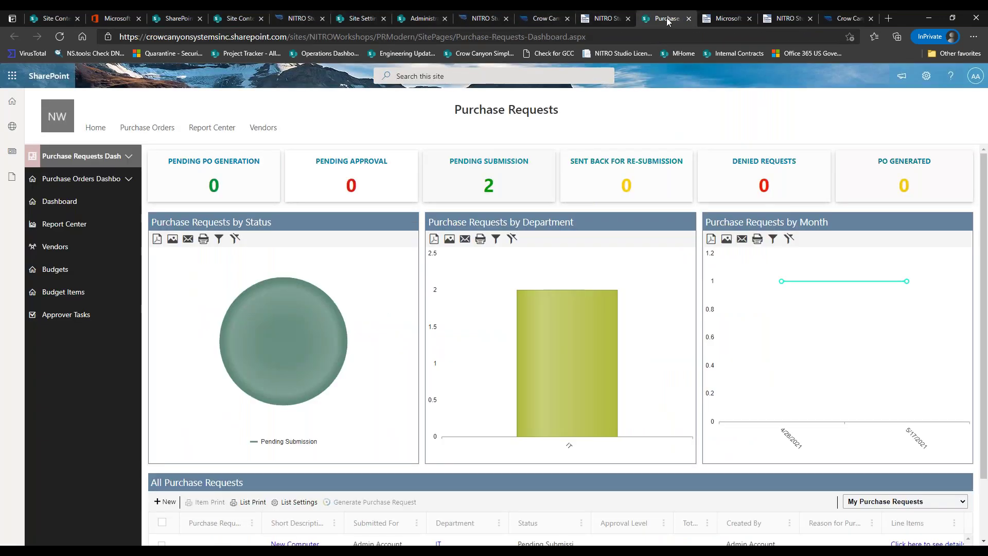
pyautogui.click(485, 20)
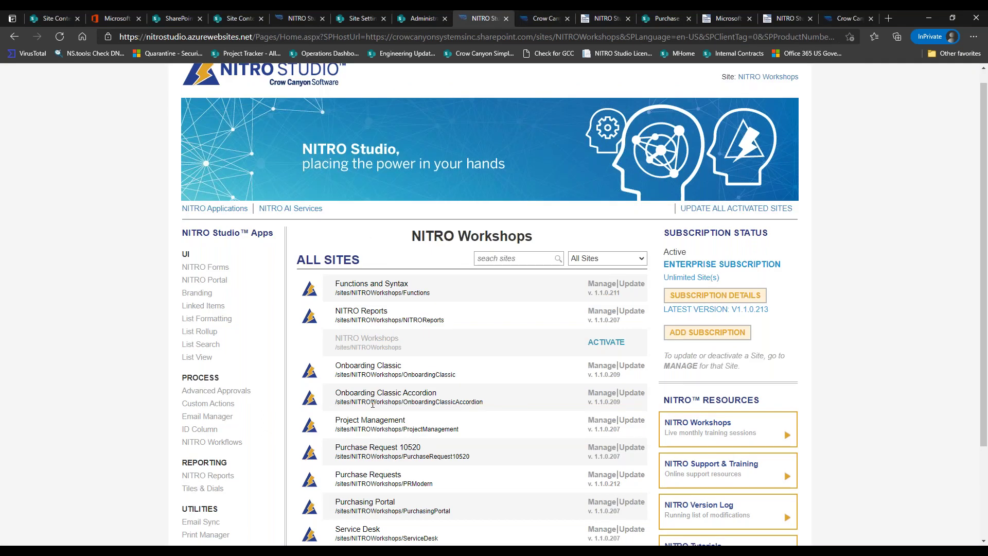
pyautogui.click(290, 15)
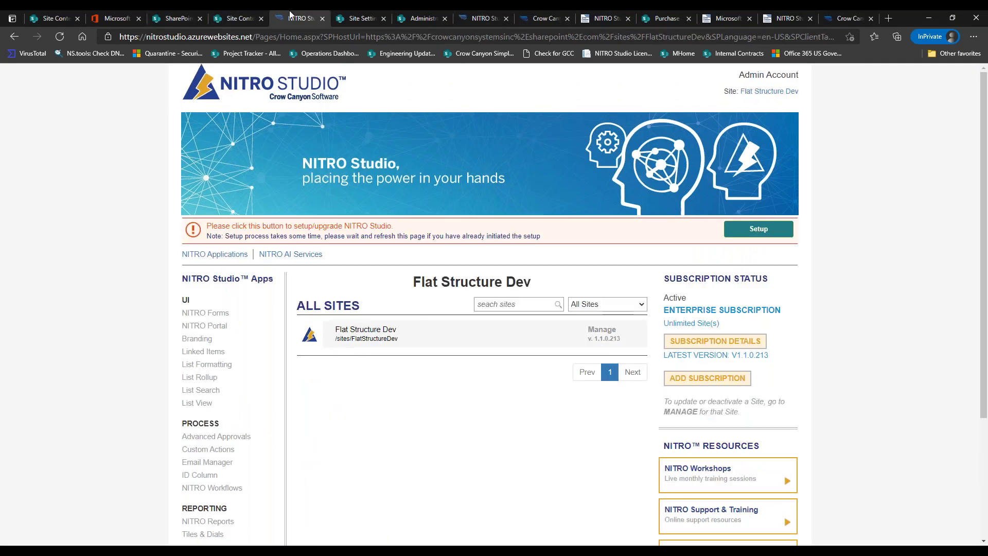
# Step: View the NITRO apps page for managing the Flat Structure Dev site, and return to the NITRO admin home
pyautogui.click(592, 328)
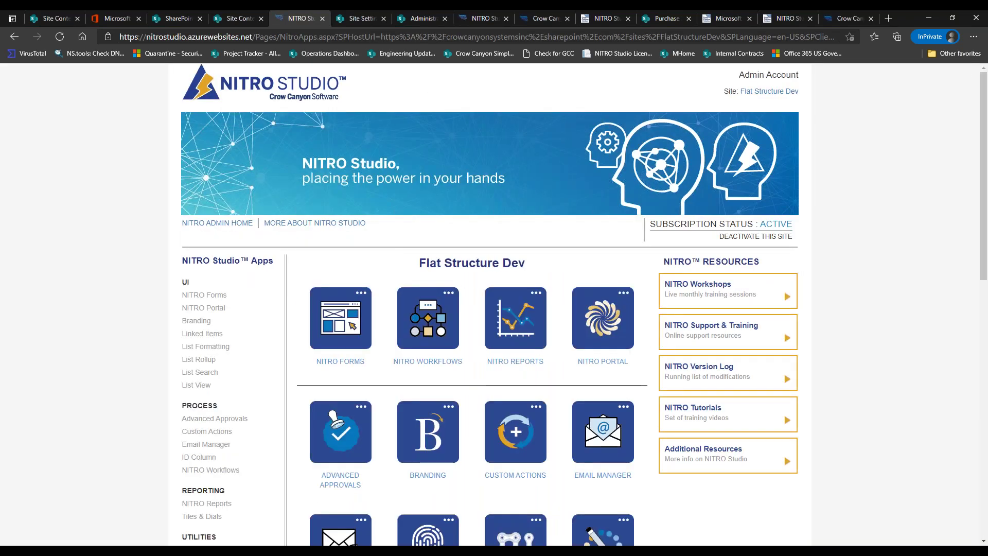
pyautogui.click(214, 223)
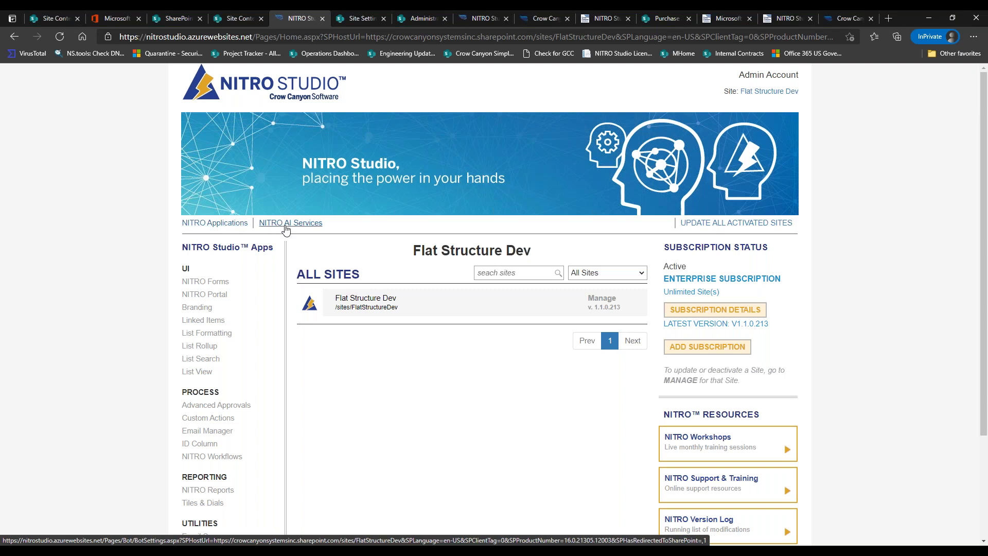
pyautogui.click(602, 298)
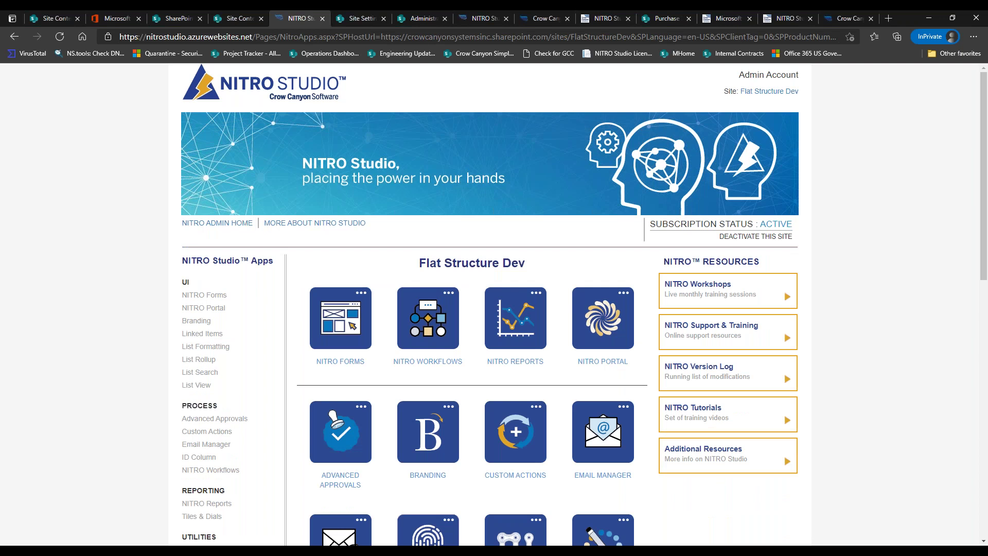
pyautogui.click(227, 224)
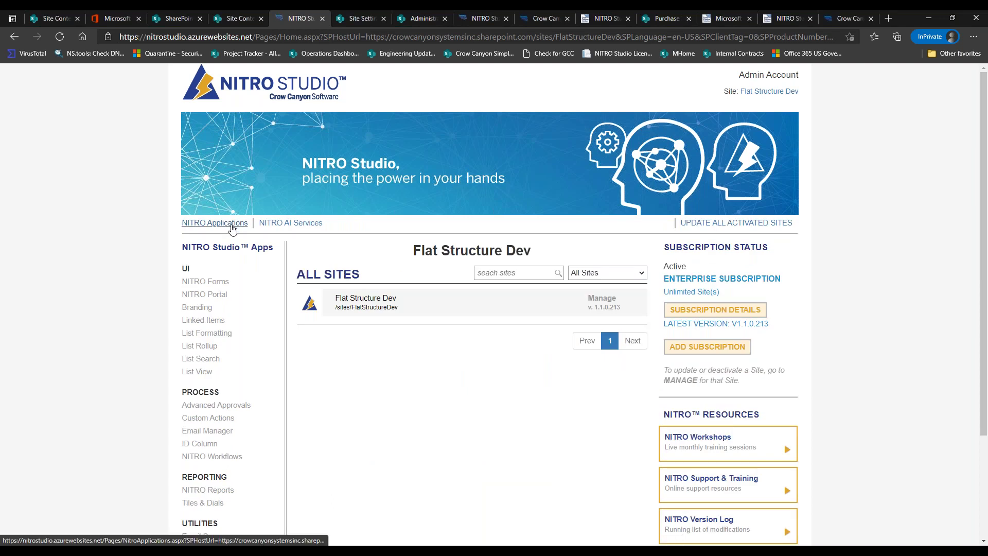
# Step: Open NITRO Applications for the Flat Structure Dev site and browse the Modern and Classic application templates
pyautogui.click(232, 226)
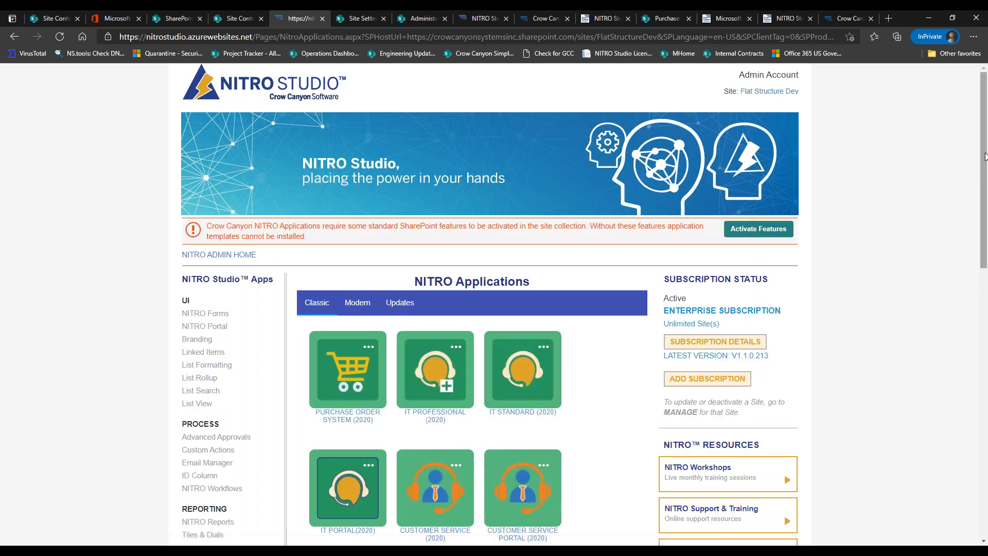
pyautogui.scroll(-2, 986, 158)
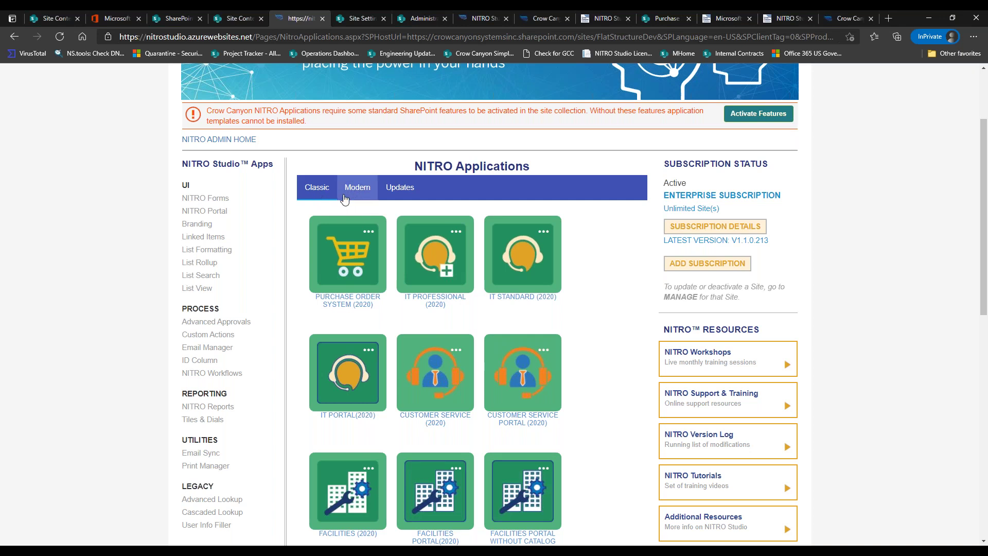
pyautogui.click(395, 190)
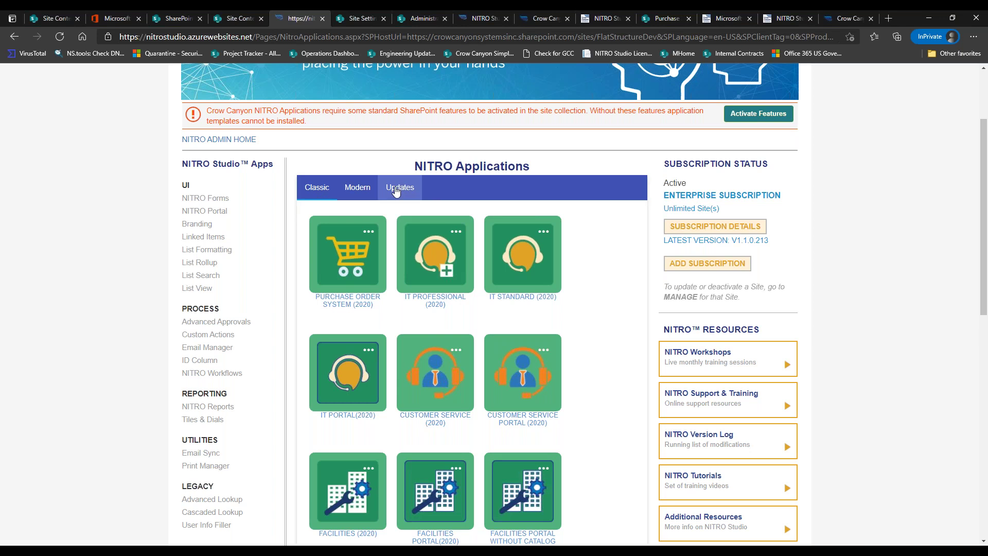
pyautogui.click(363, 196)
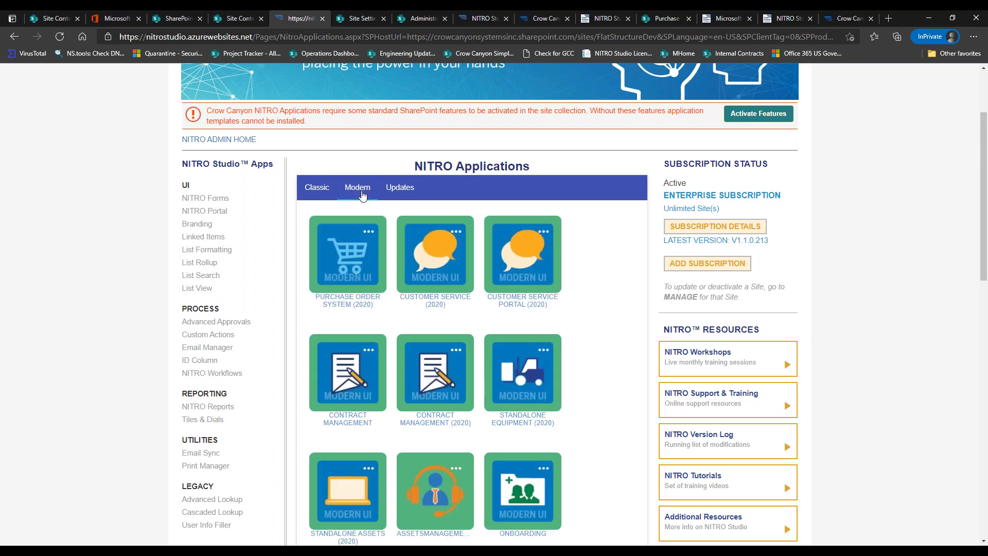
pyautogui.click(322, 189)
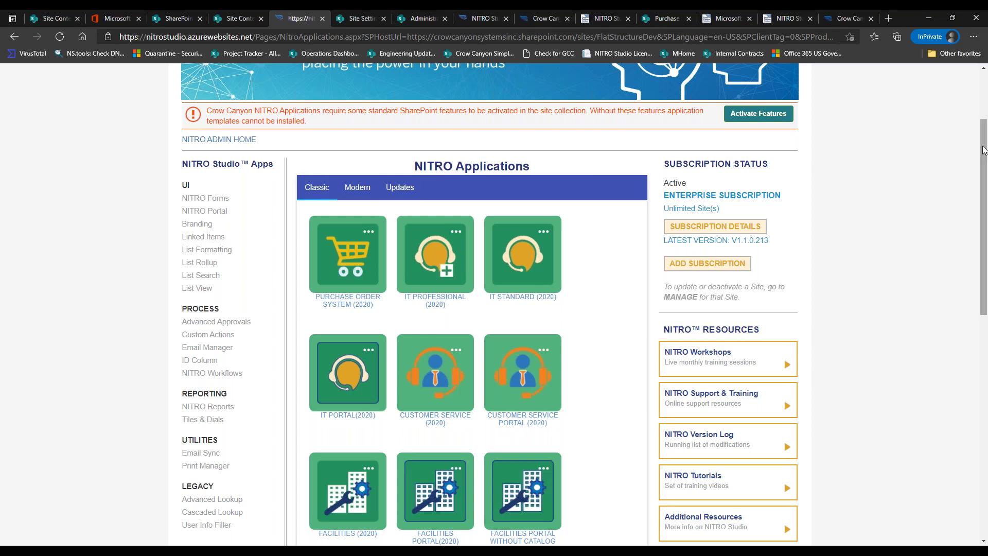
pyautogui.moveTo(983, 150); pyautogui.dragTo(986, 115)
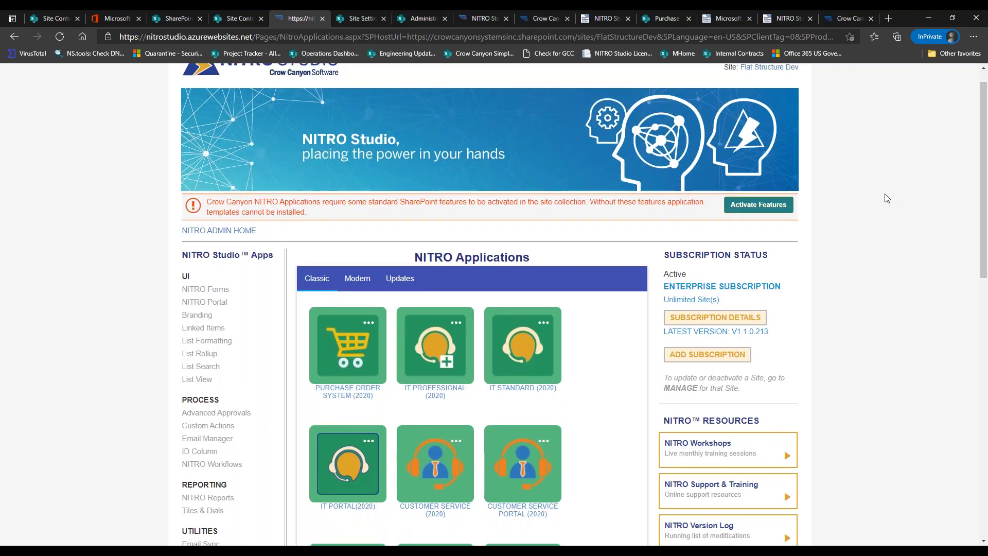
pyautogui.moveTo(982, 160); pyautogui.dragTo(983, 133)
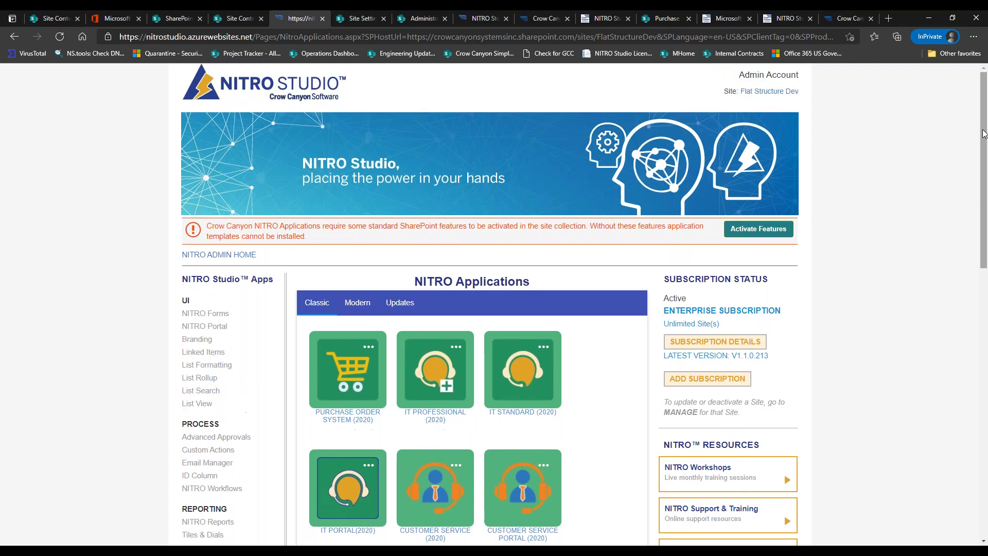
# Step: Activate the SharePoint features that NITRO Applications templates require on the Flat Structure Dev site collection
pyautogui.click(362, 304)
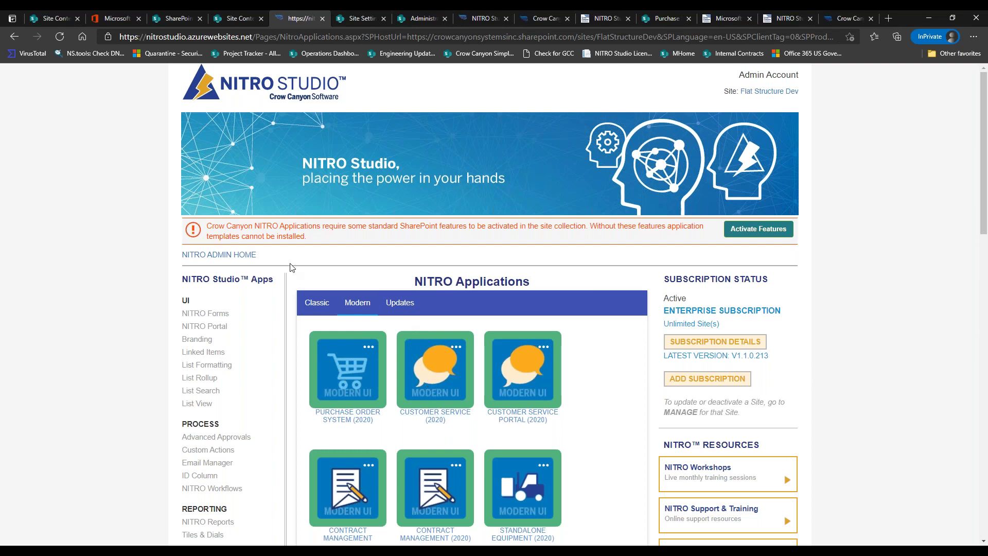
pyautogui.moveTo(211, 227); pyautogui.dragTo(467, 243)
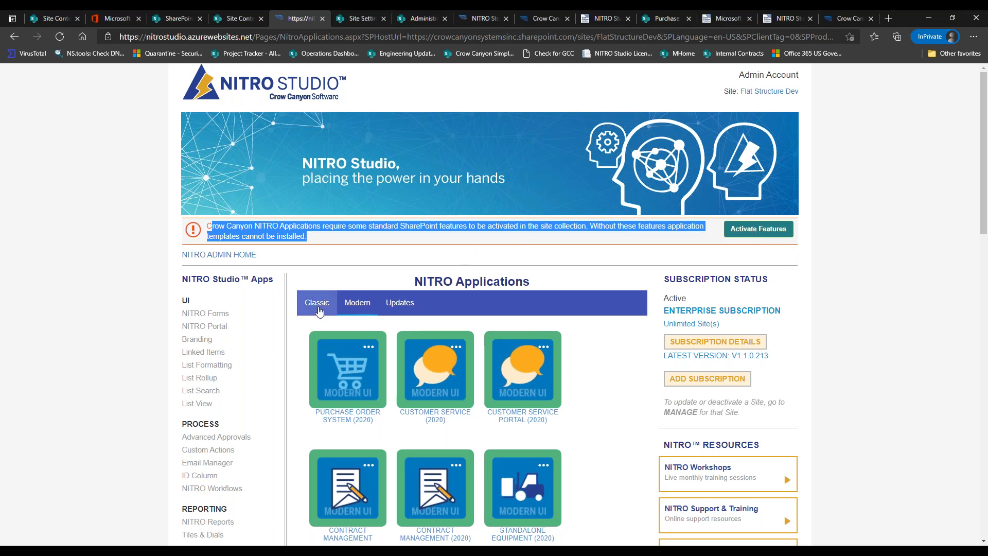
pyautogui.click(760, 231)
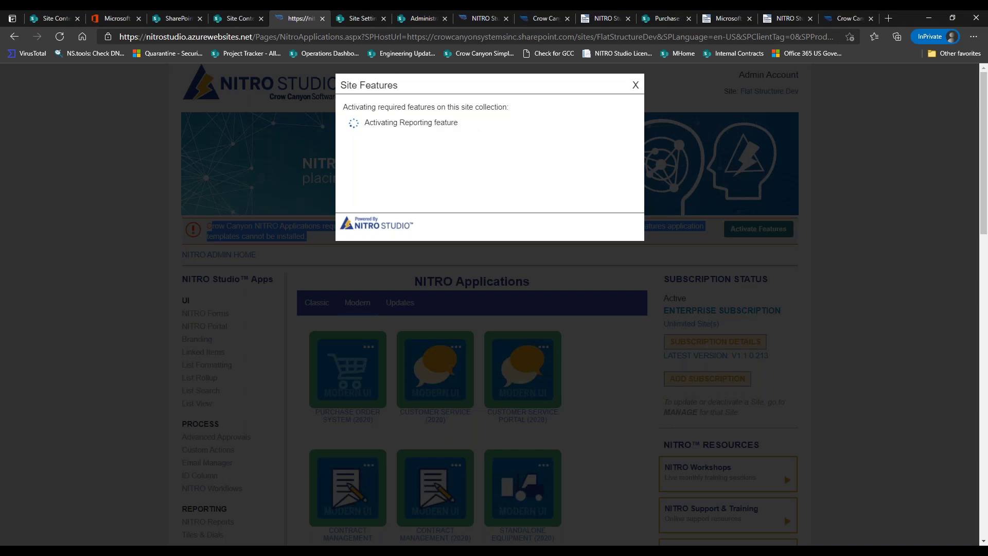
pyautogui.click(605, 230)
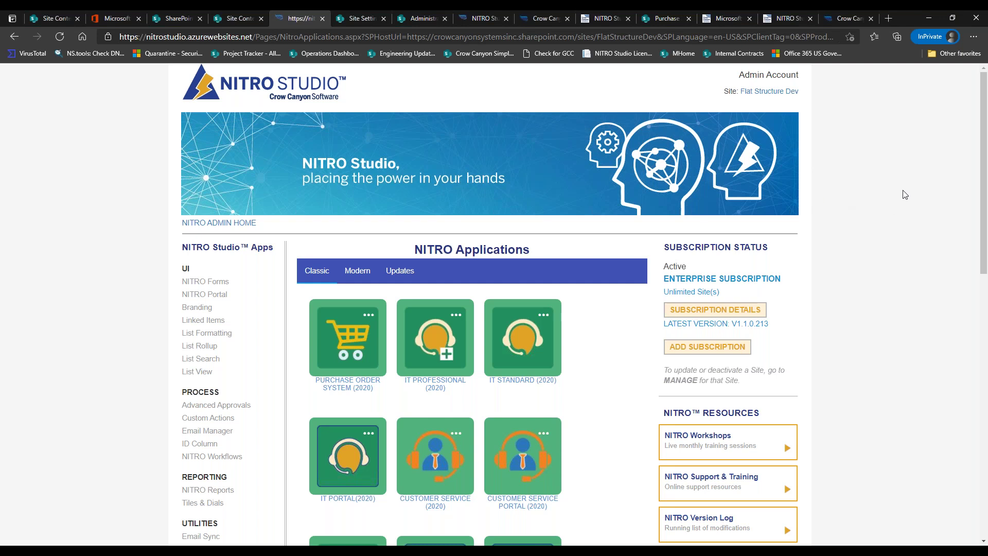
# Step: Browse the Modern NITRO application templates, and return to the NITRO admin home
pyautogui.moveTo(983, 163); pyautogui.dragTo(981, 208)
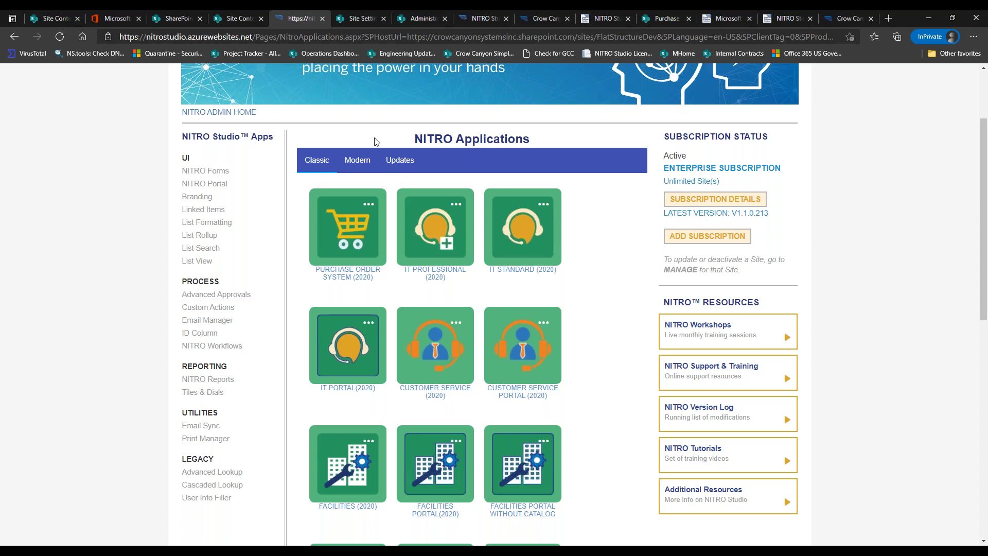
pyautogui.click(350, 161)
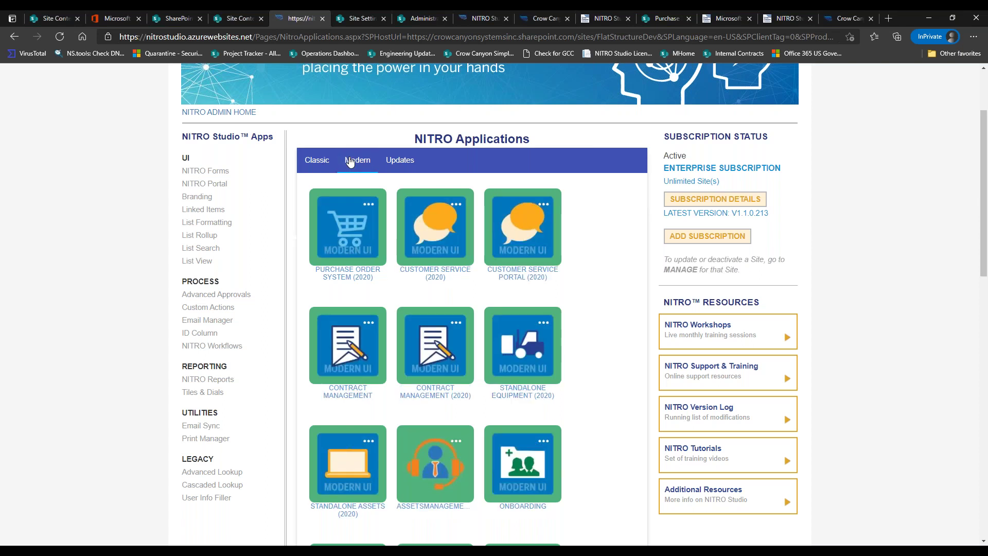
pyautogui.moveTo(985, 190); pyautogui.dragTo(979, 322)
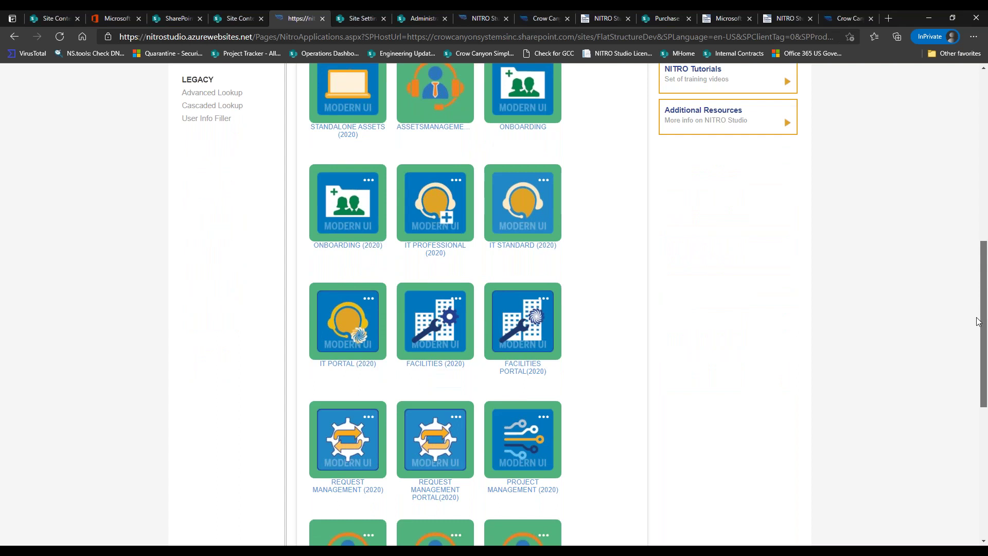
pyautogui.moveTo(978, 322); pyautogui.dragTo(940, 181)
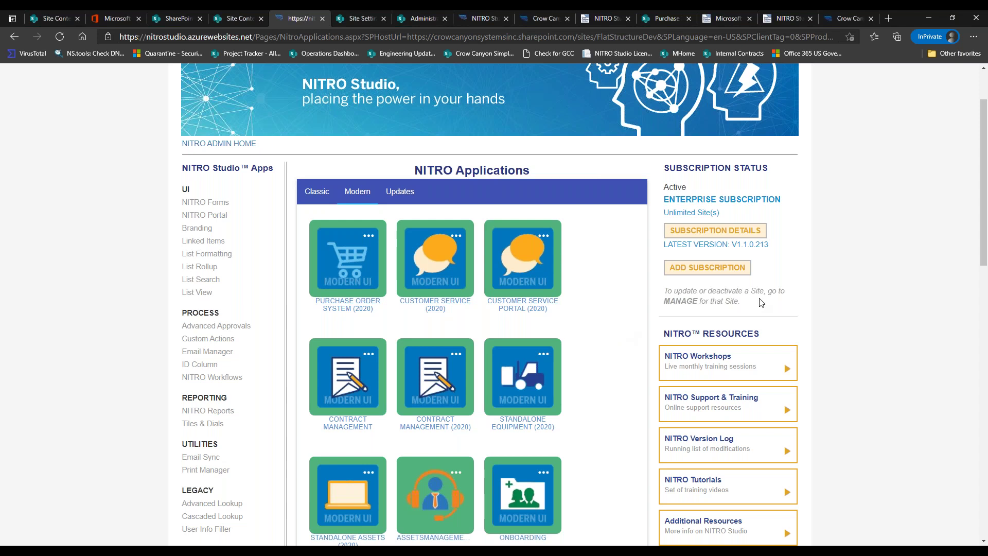
pyautogui.moveTo(982, 177); pyautogui.dragTo(983, 153)
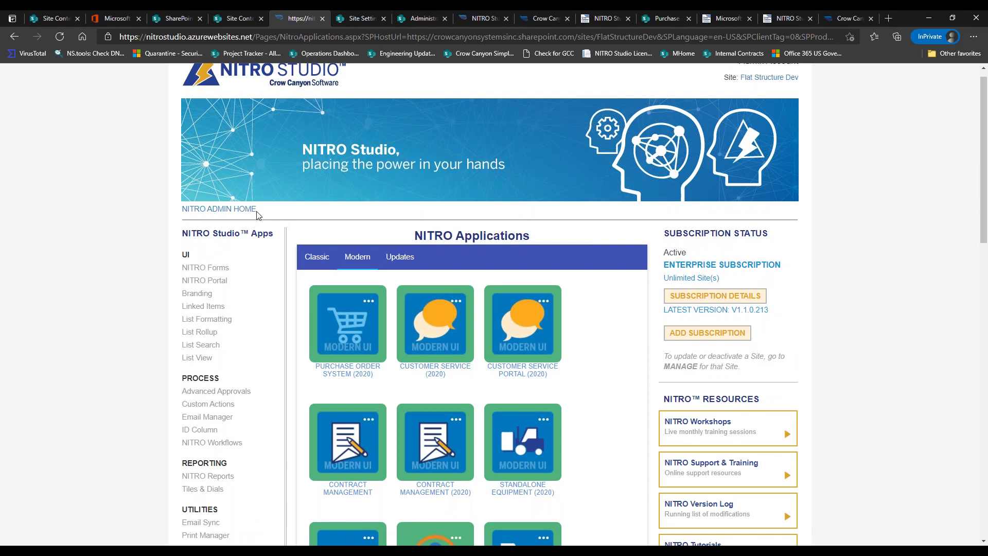
pyautogui.click(242, 211)
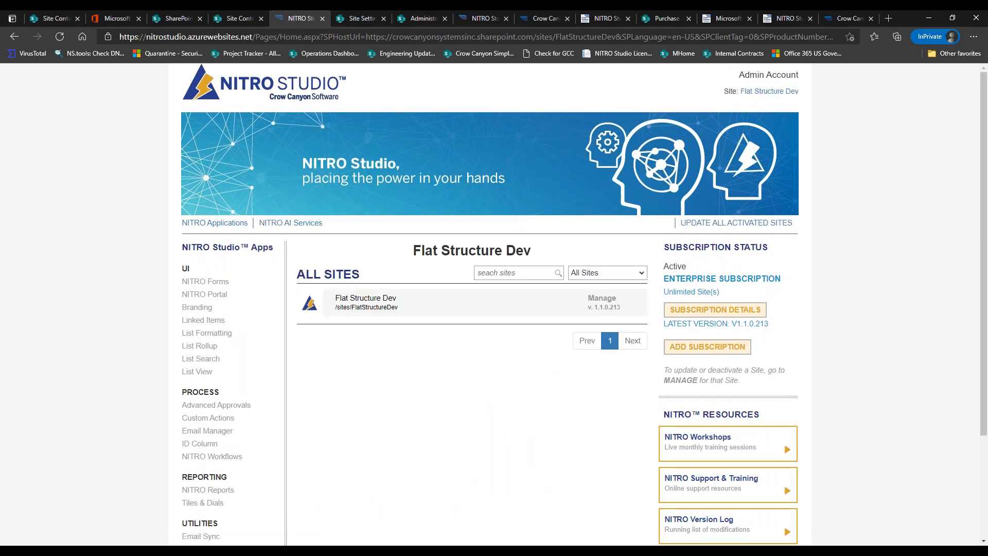
# Step: Review the subscription details for the current site collection and all site collections, and close them
pyautogui.click(723, 315)
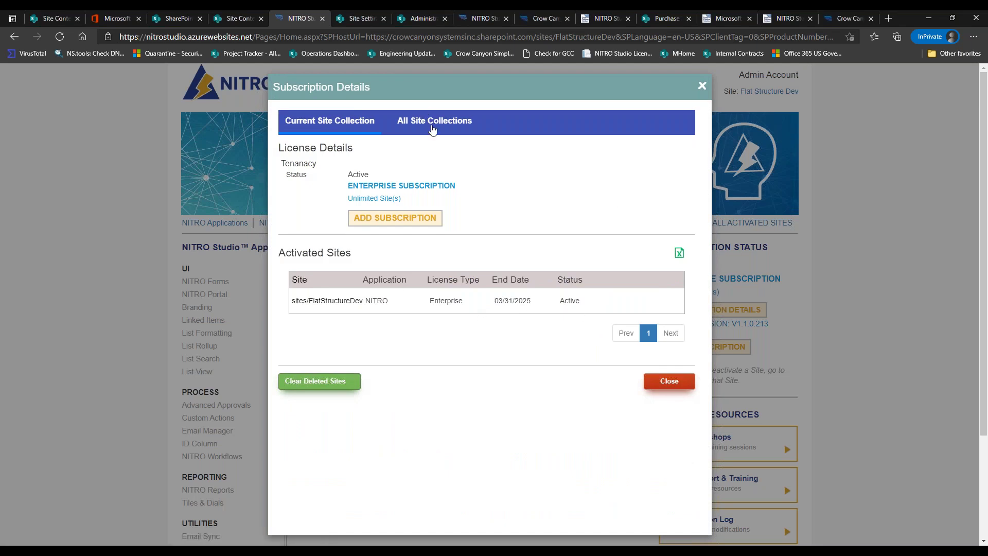
pyautogui.click(432, 130)
pyautogui.click(362, 129)
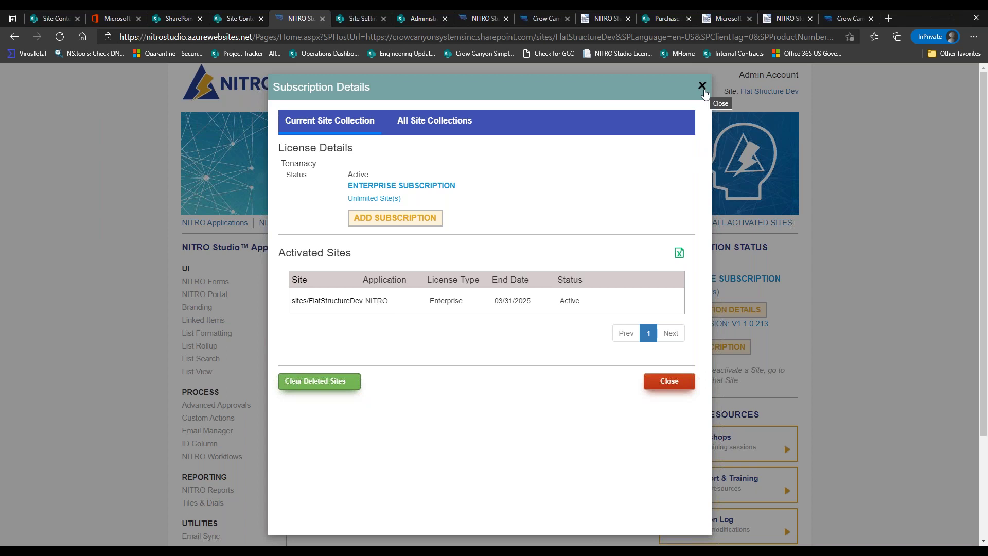
pyautogui.click(704, 86)
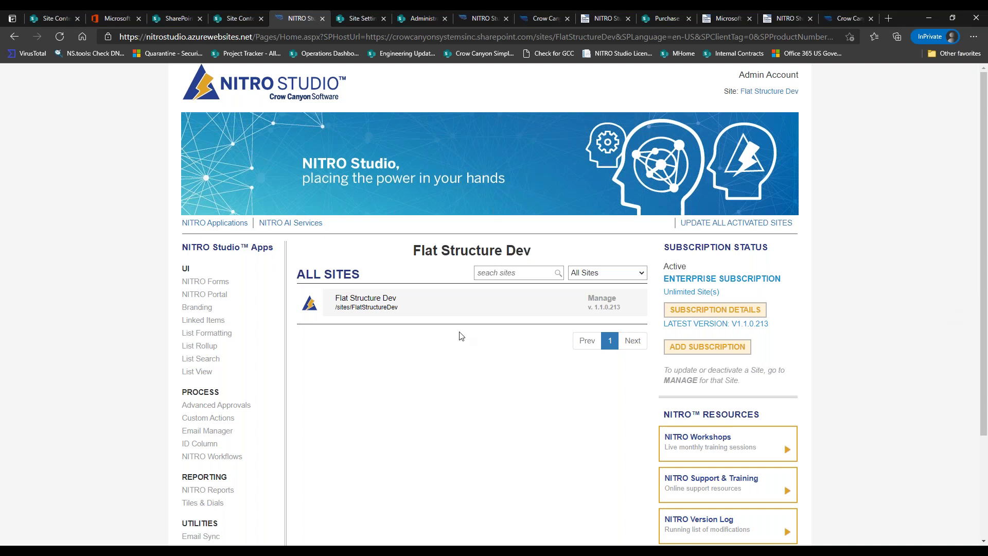
# Step: Create a subsite of Flat Structure Dev titled New Subsite with the URL name Newsubsite, keeping the default template, permissions and navigation options
pyautogui.click(227, 19)
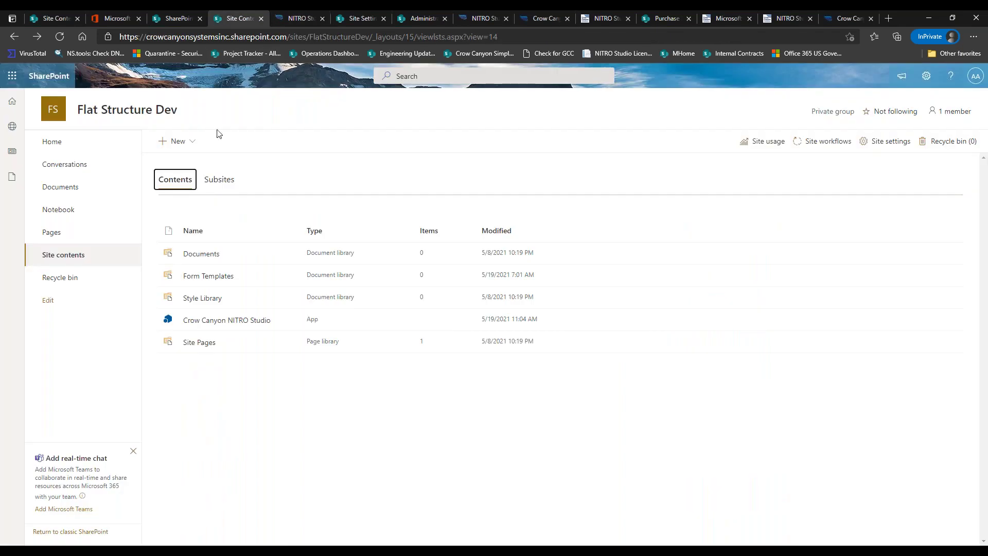
pyautogui.click(215, 185)
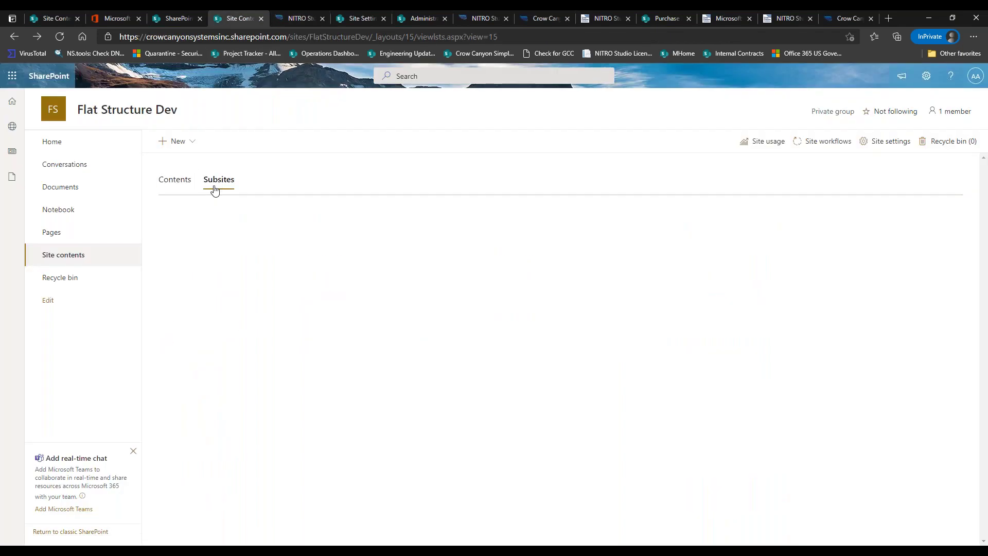
pyautogui.click(195, 147)
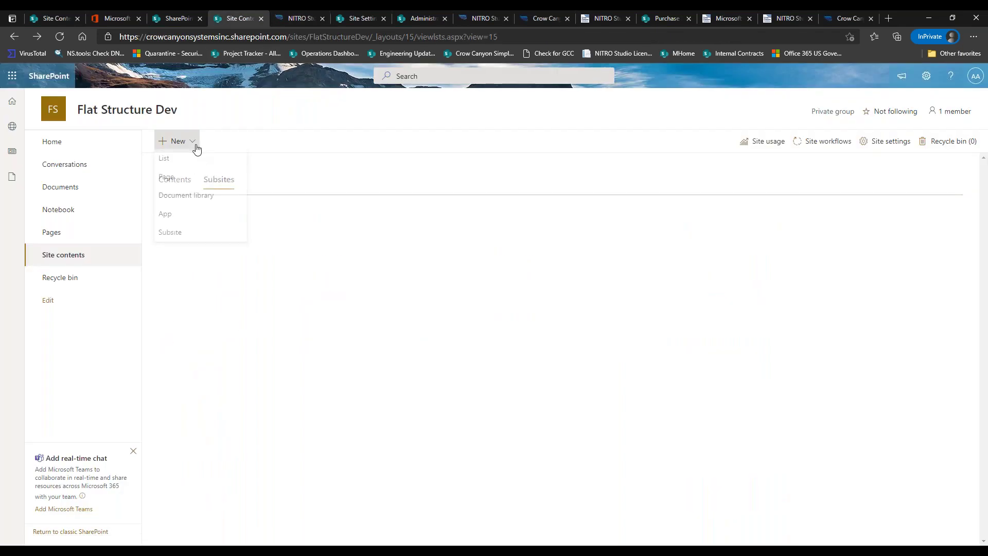
pyautogui.click(170, 236)
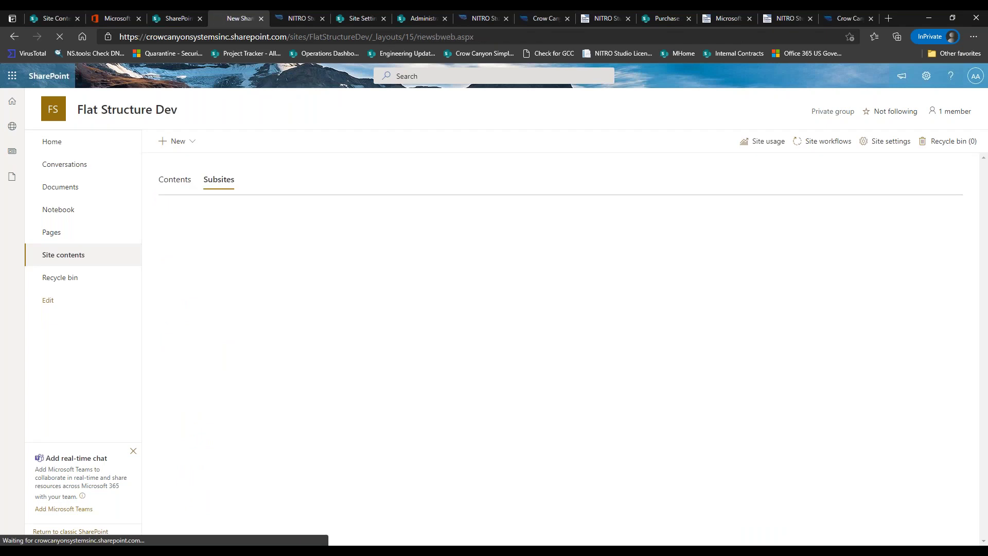
pyautogui.write('New Subsite')
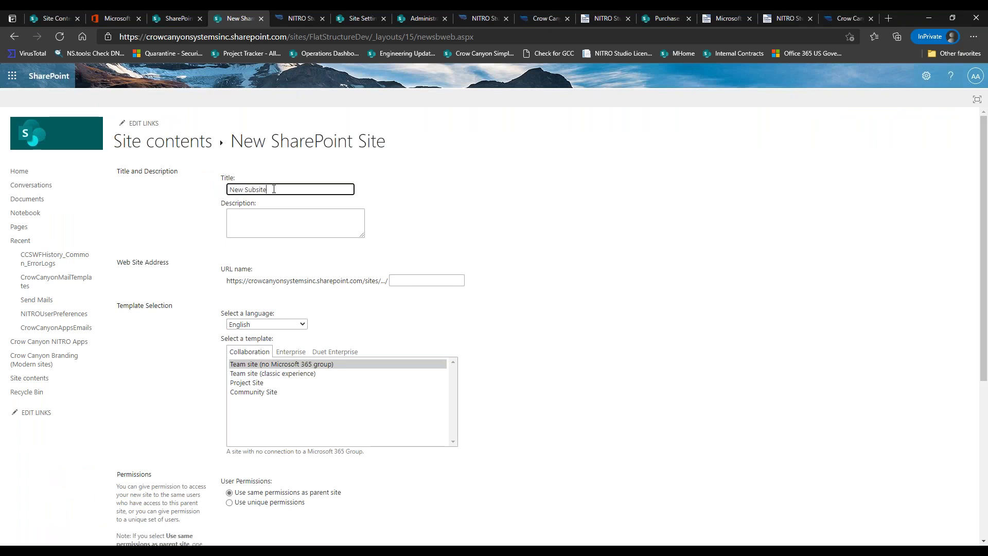
pyautogui.click(412, 281)
pyautogui.write('New')
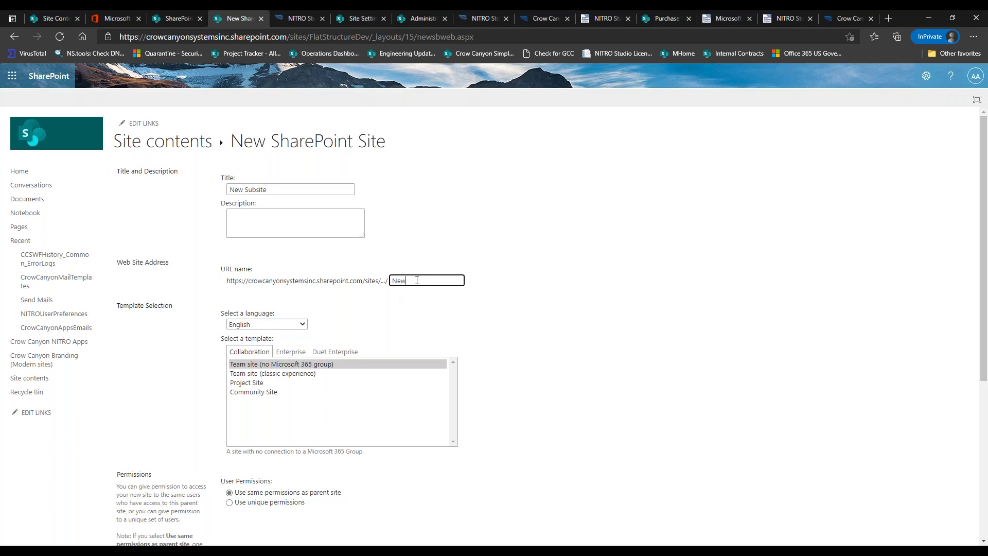
pyautogui.write('subsite')
pyautogui.moveTo(983, 262); pyautogui.dragTo(973, 479)
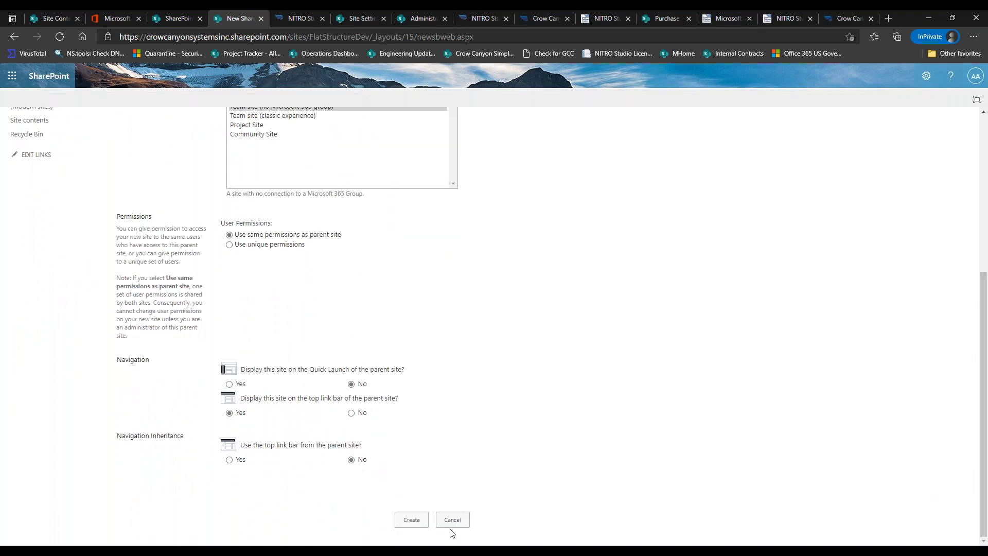
pyautogui.click(399, 520)
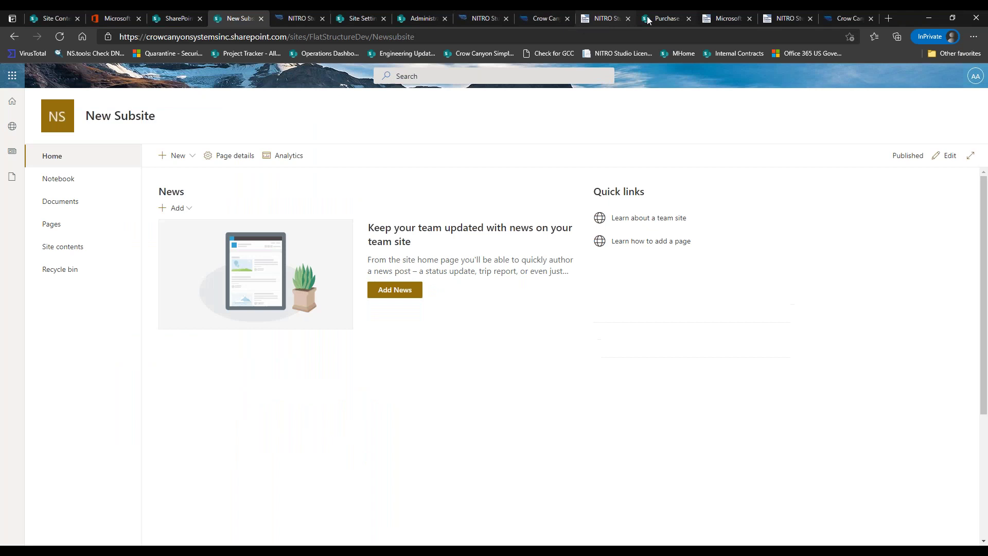
# Step: Switch to the NITRO Workshops admin page and open the NITRO apps for managing the Purchase Requests site
pyautogui.click(665, 18)
pyautogui.click(487, 22)
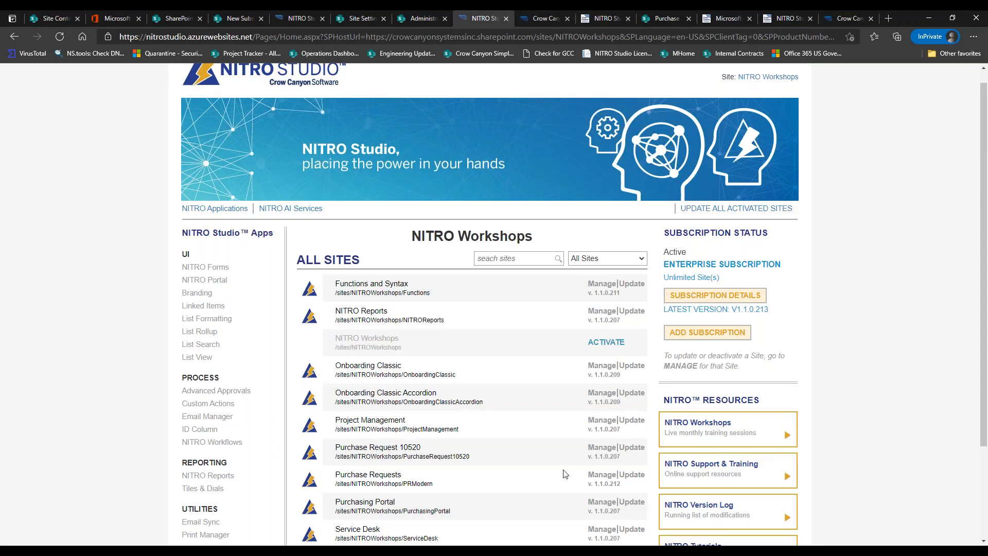
pyautogui.click(603, 475)
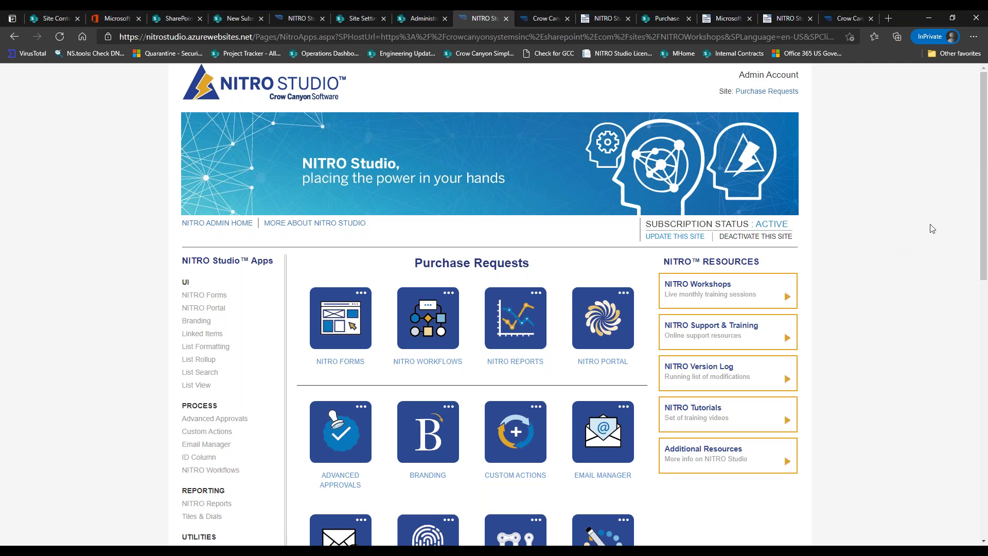
pyautogui.moveTo(979, 185); pyautogui.dragTo(980, 256)
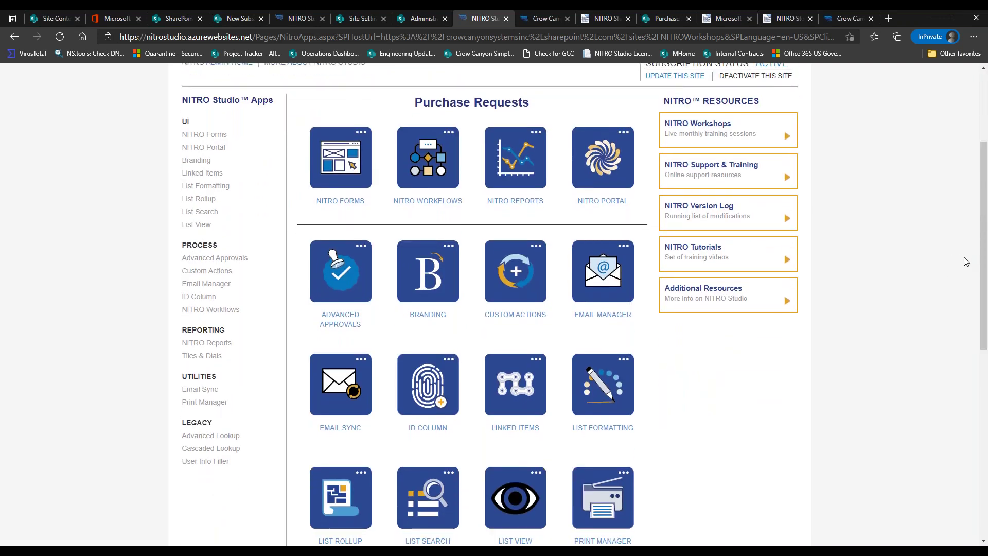
pyautogui.scroll(-2, 515, 351)
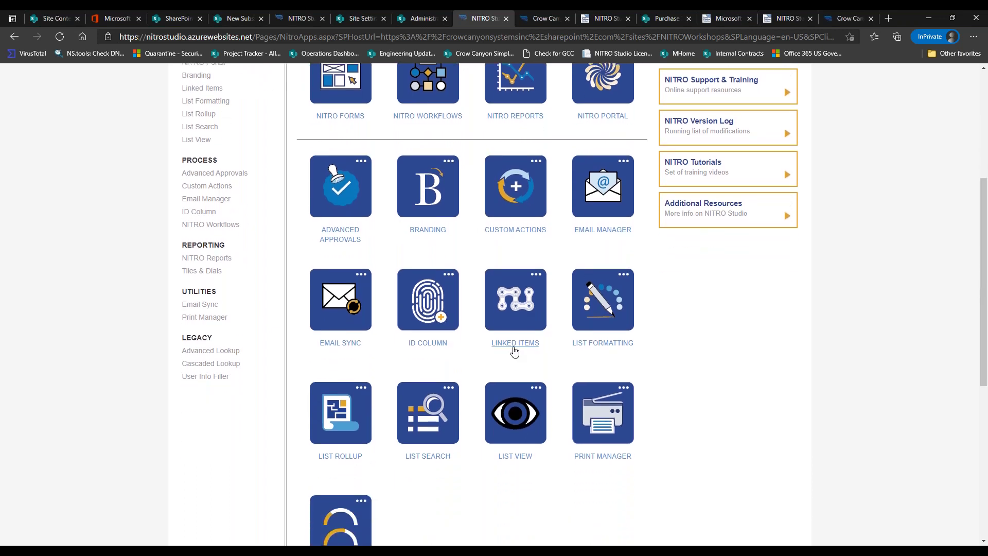
# Step: Open the ID Column app and load its settings for the Purchase Requests list
pyautogui.click(424, 308)
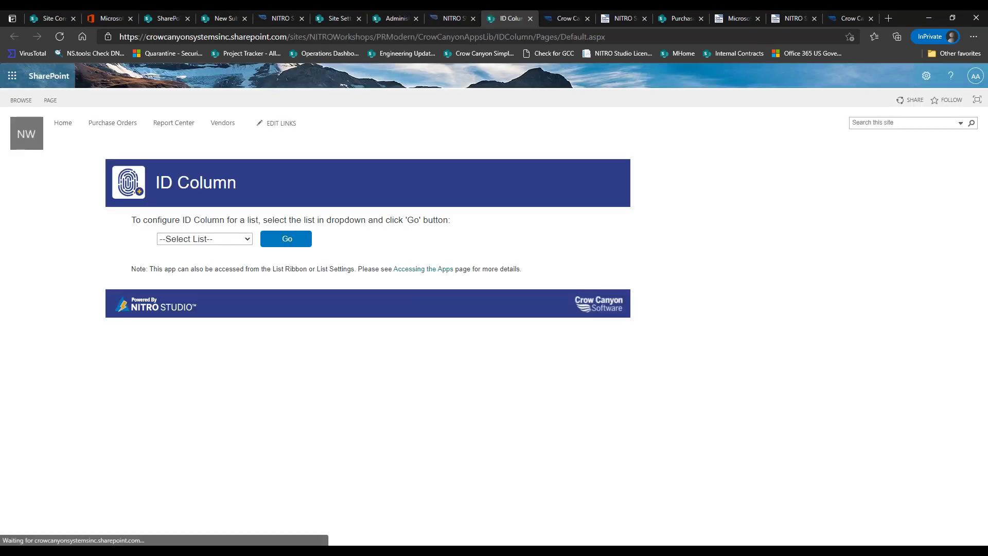
pyautogui.click(246, 239)
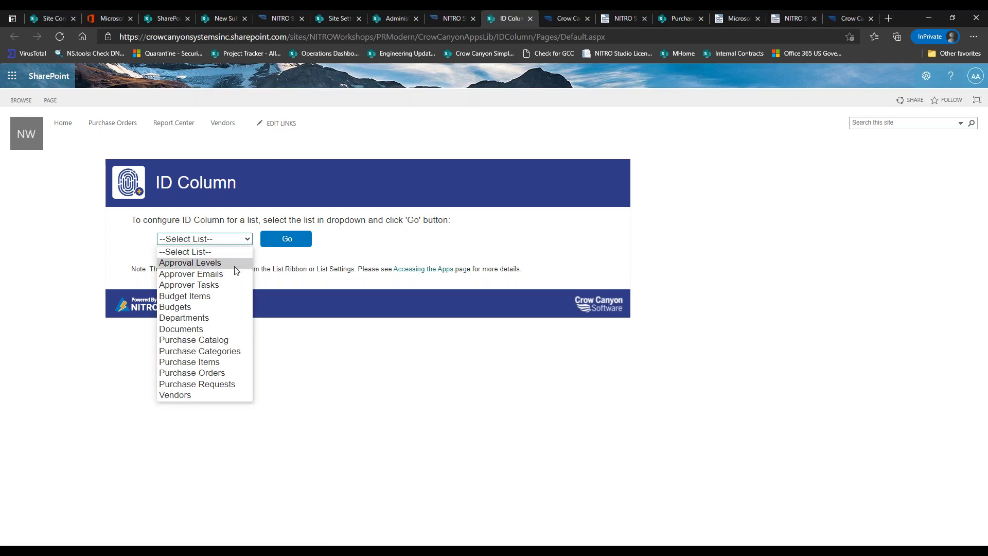
pyautogui.click(215, 384)
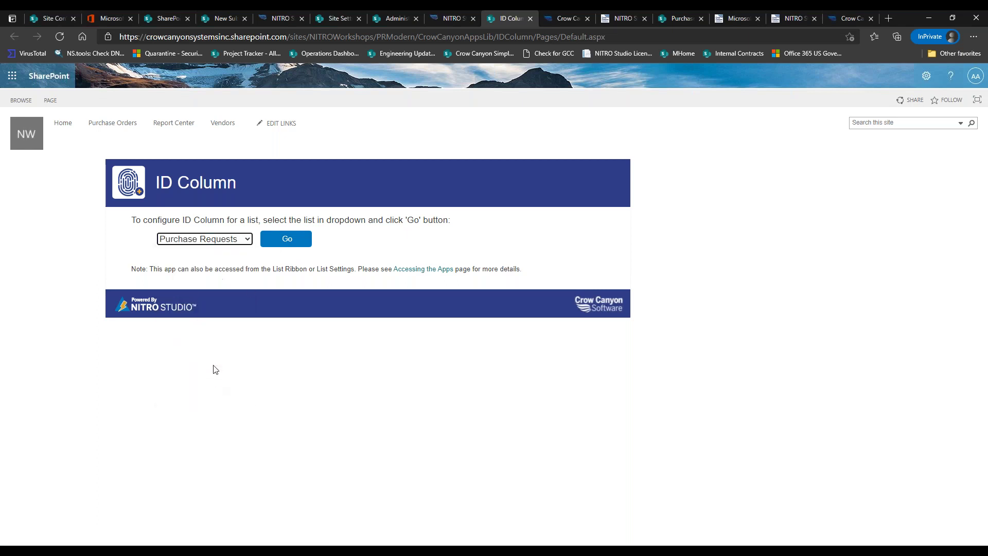
pyautogui.click(276, 245)
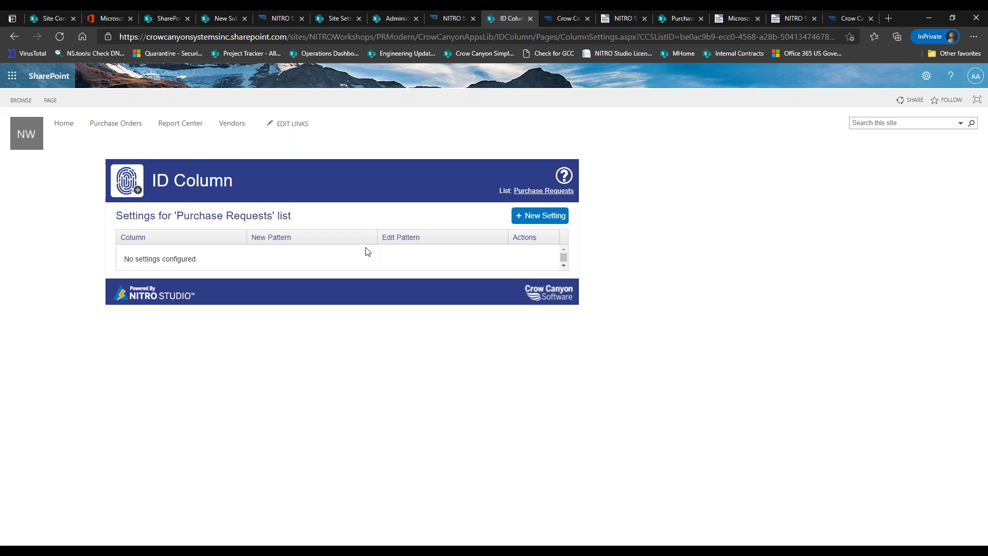
# Step: Start a new ID Column setting, look through the existing columns, and set the column choice back to New
pyautogui.click(529, 219)
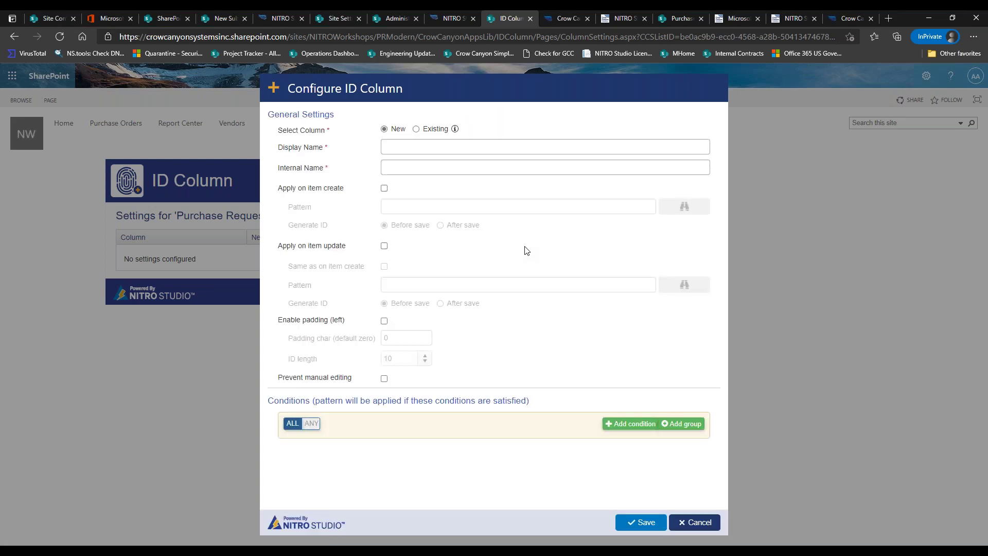
pyautogui.click(416, 130)
pyautogui.click(425, 146)
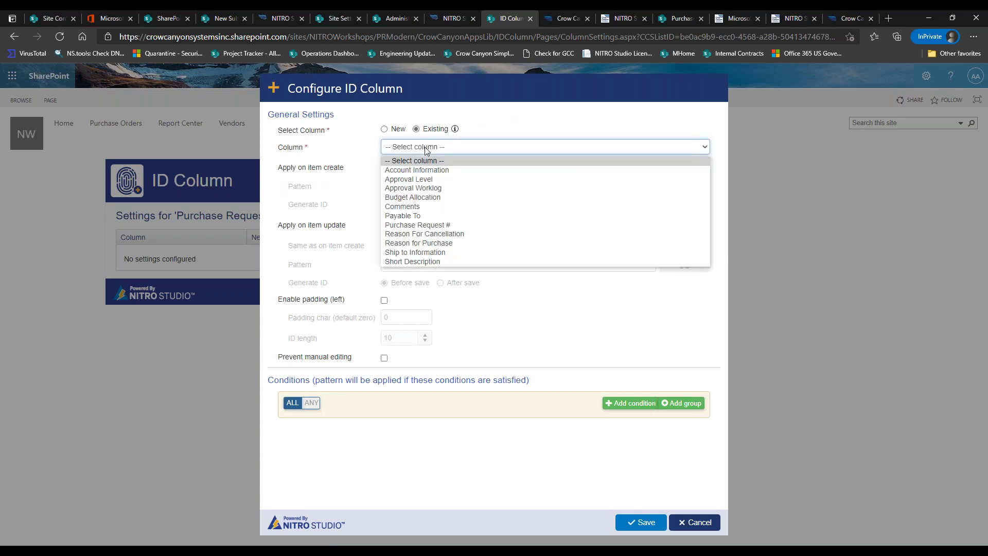
pyautogui.click(407, 143)
pyautogui.click(398, 129)
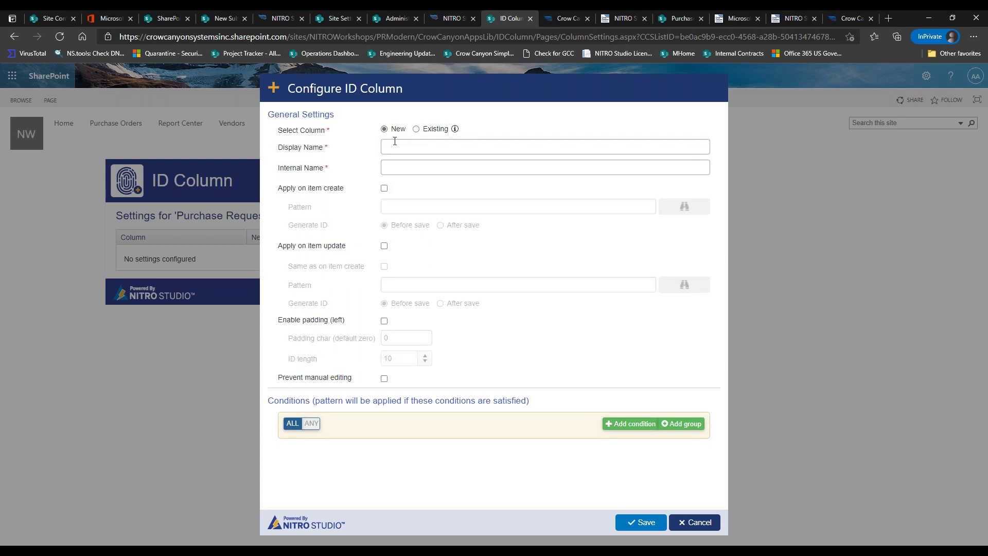
# Step: Enter ID Column as the new column's display name and IDColumn as its internal name
pyautogui.write('ID Column')
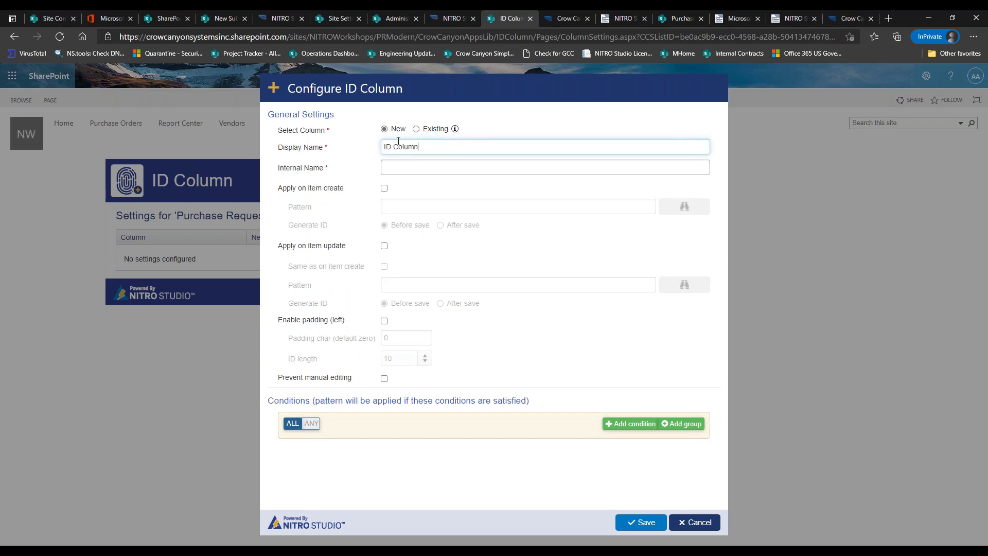
pyautogui.write('IDColumnn')
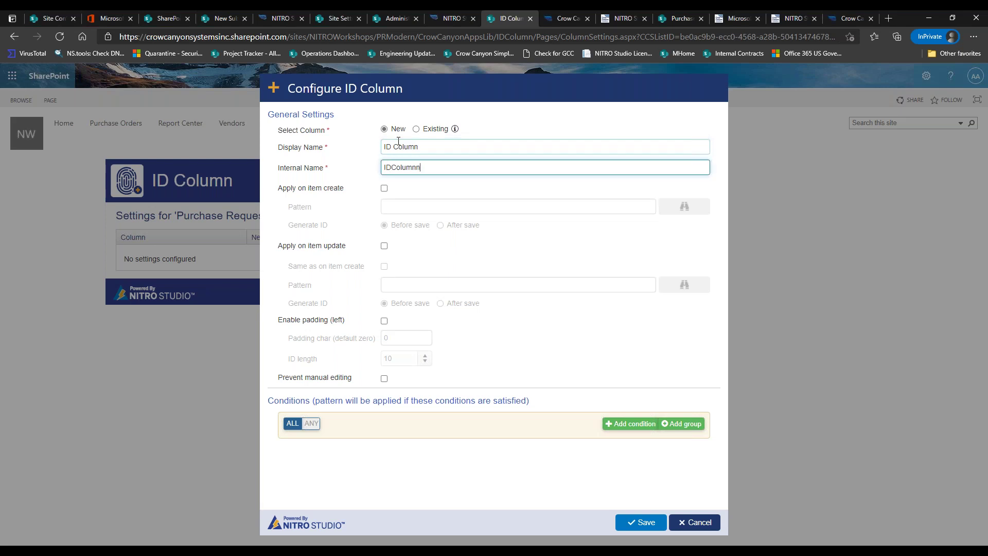
pyautogui.doubleClick(400, 168)
pyautogui.click(400, 168)
pyautogui.press('BackSpace')
pyautogui.press('BackSpace')
pyautogui.press('BackSpace')
pyautogui.write('ID')
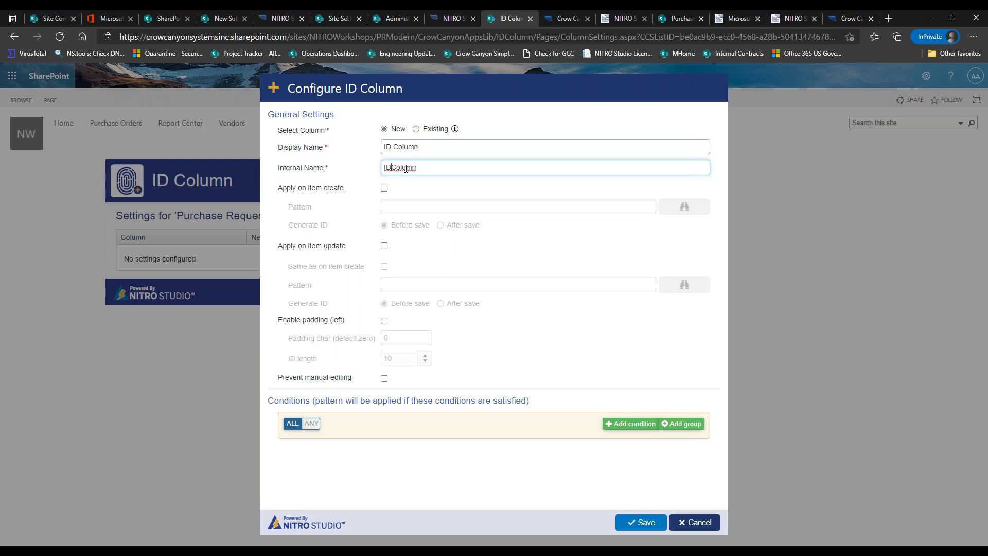
# Step: Enable Apply on item create and Apply on item update, and examine the columns and functions available for the item-create pattern expression
pyautogui.click(384, 188)
pyautogui.click(384, 246)
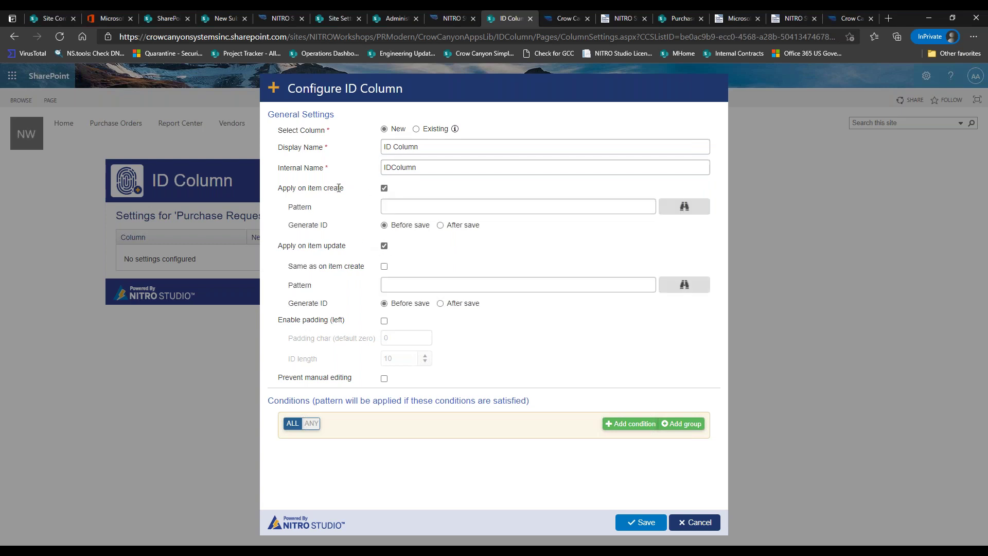
pyautogui.click(669, 206)
pyautogui.click(409, 166)
pyautogui.moveTo(502, 212); pyautogui.dragTo(502, 228)
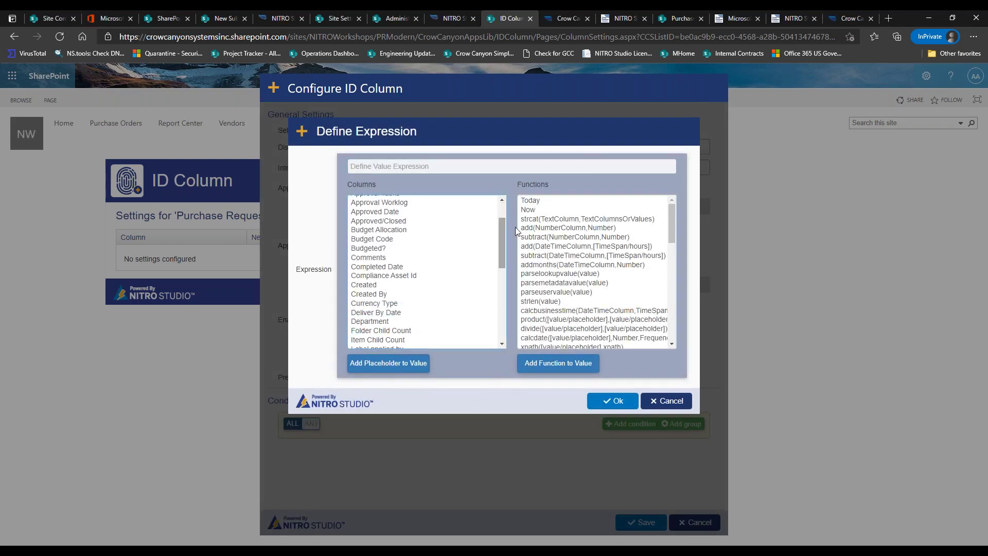
pyautogui.moveTo(671, 213); pyautogui.dragTo(666, 284)
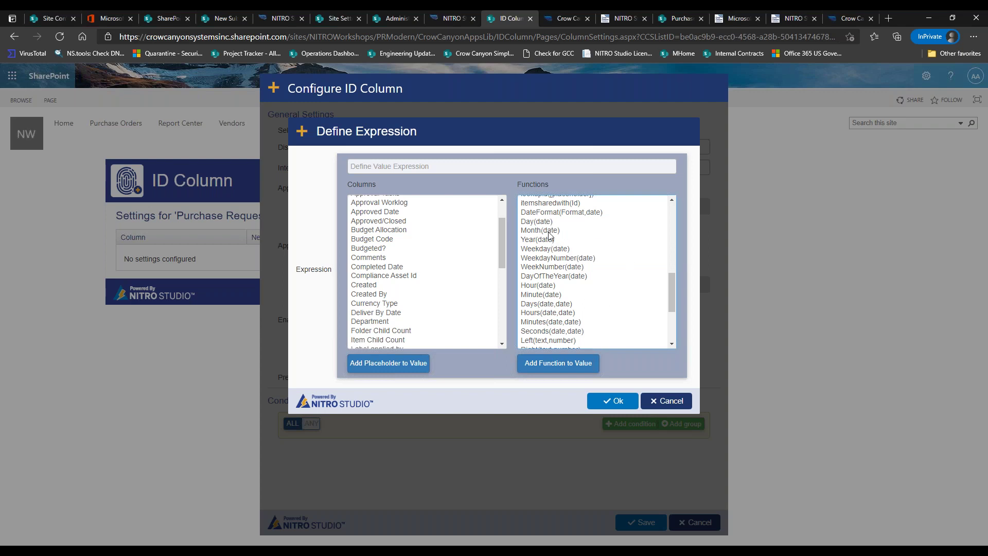
pyautogui.moveTo(672, 282); pyautogui.dragTo(671, 314)
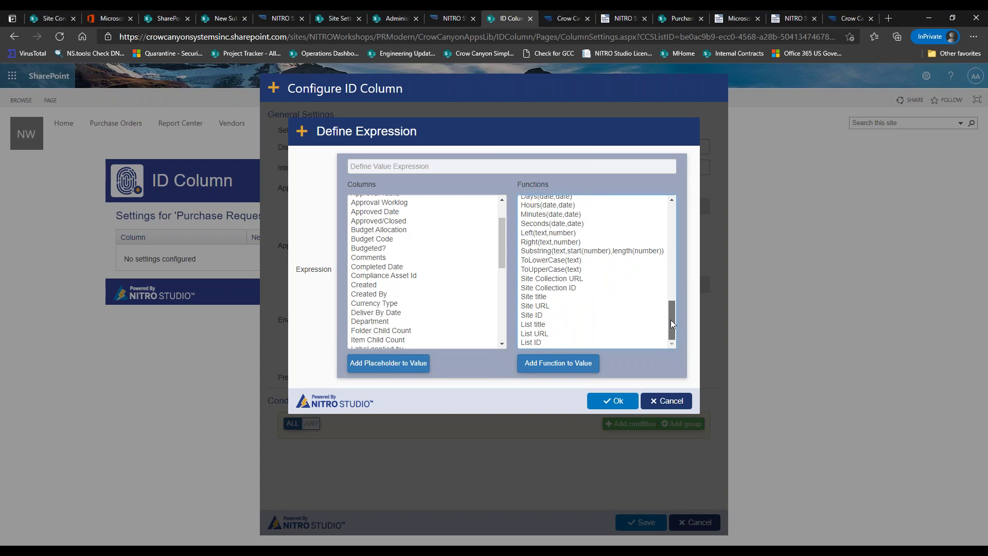
pyautogui.click(584, 260)
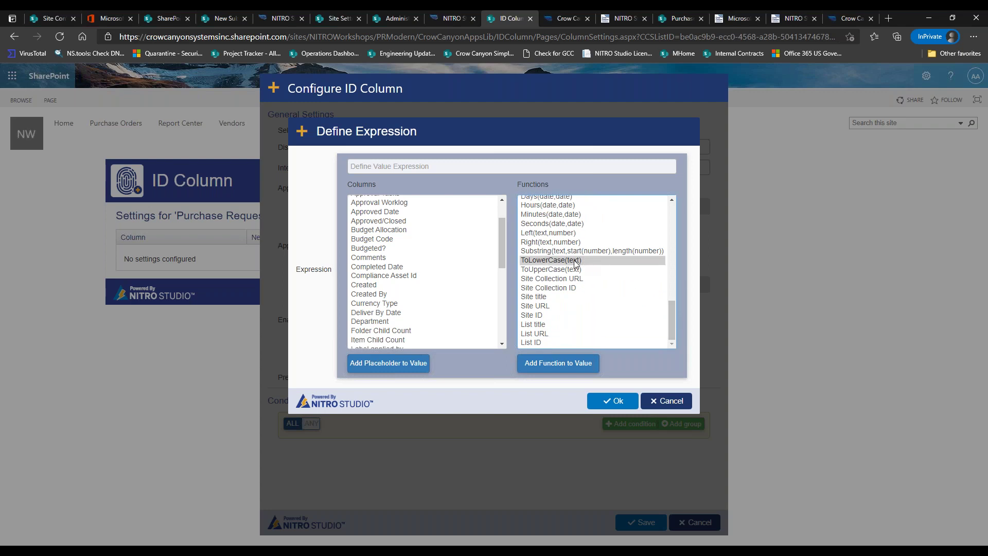
pyautogui.click(602, 271)
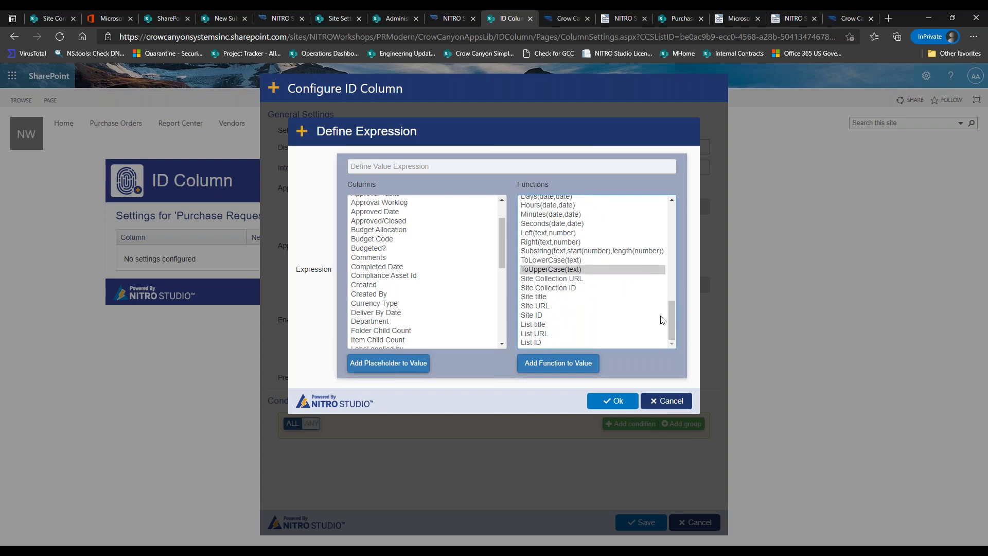
pyautogui.click(598, 295)
pyautogui.click(591, 311)
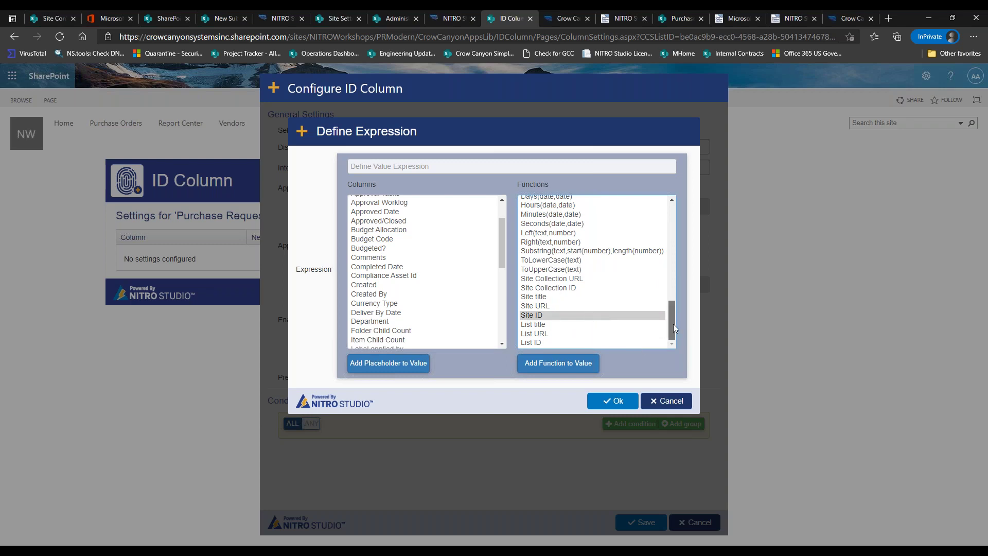
pyautogui.moveTo(673, 323); pyautogui.dragTo(670, 304)
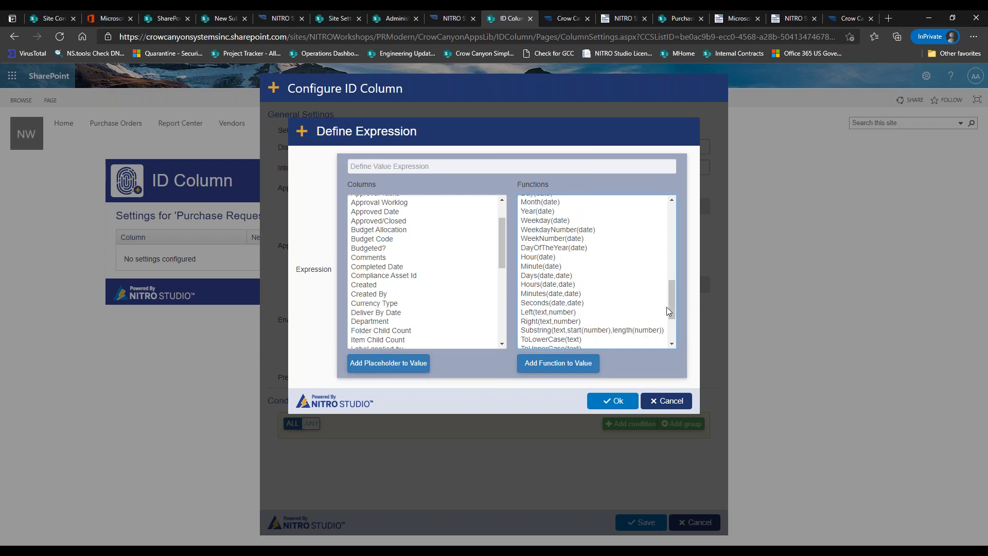
pyautogui.moveTo(671, 301); pyautogui.dragTo(649, 196)
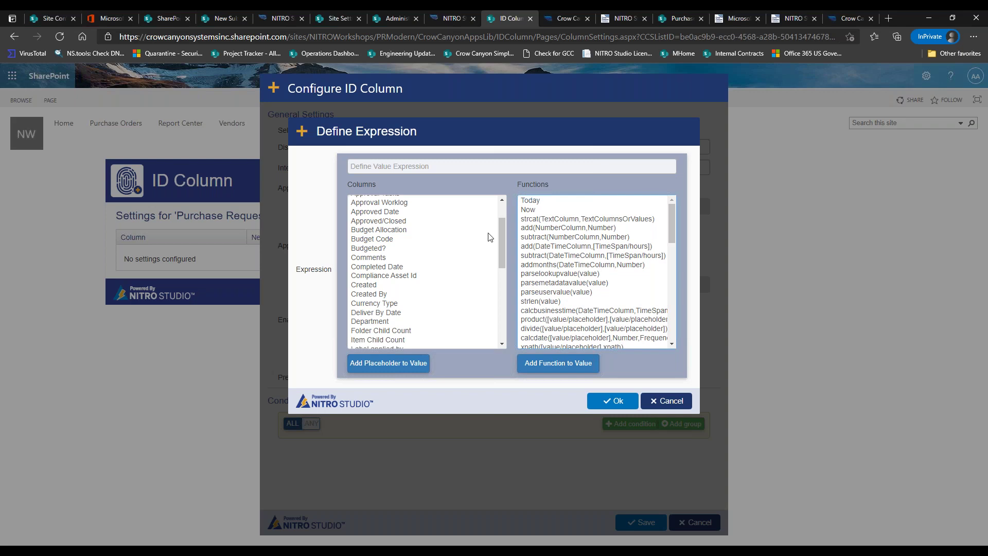
pyautogui.click(669, 403)
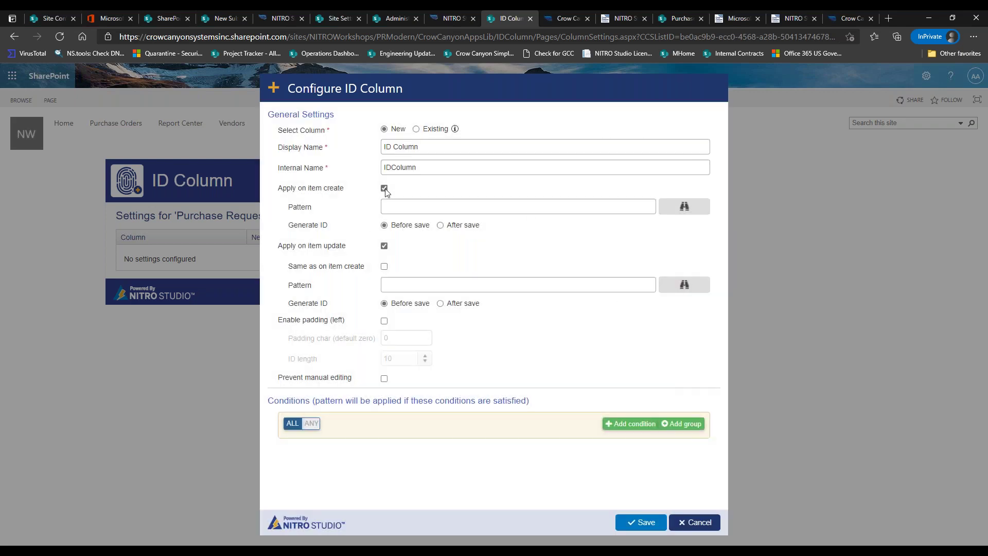
# Step: Try the Apply on item create and Apply on item update options separately and together, ending with only item create enabled
pyautogui.click(385, 189)
pyautogui.click(384, 246)
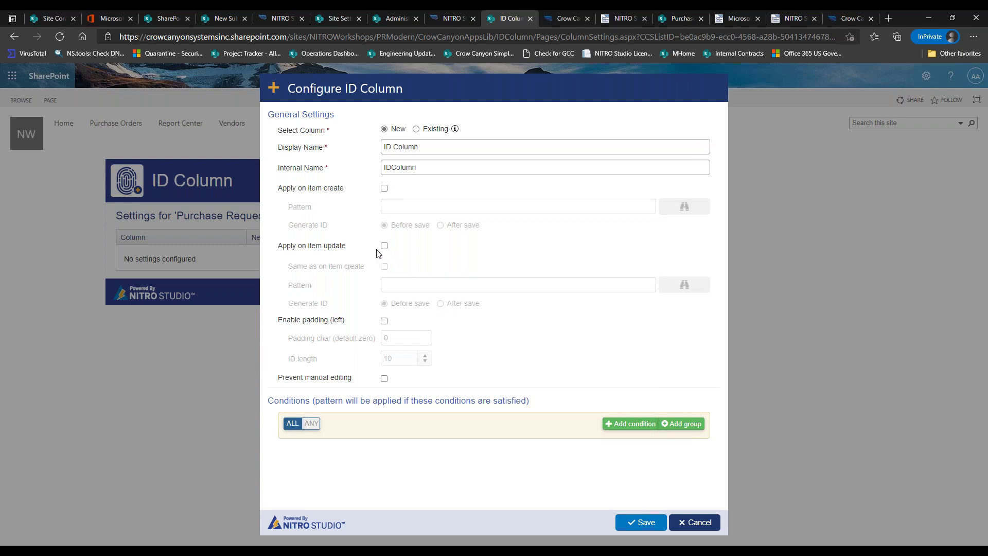
pyautogui.click(384, 247)
pyautogui.click(385, 189)
pyautogui.click(384, 188)
pyautogui.click(384, 246)
pyautogui.click(384, 188)
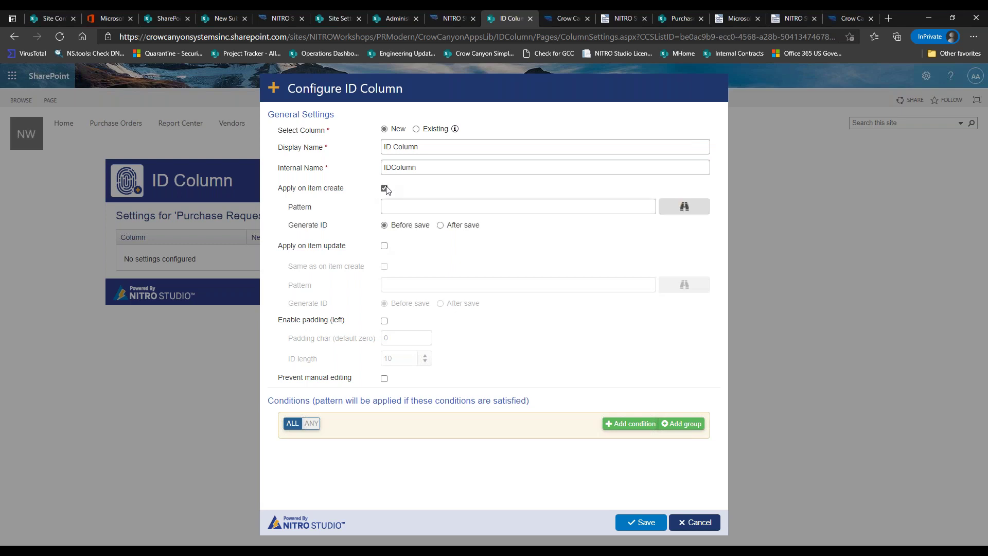
pyautogui.click(384, 246)
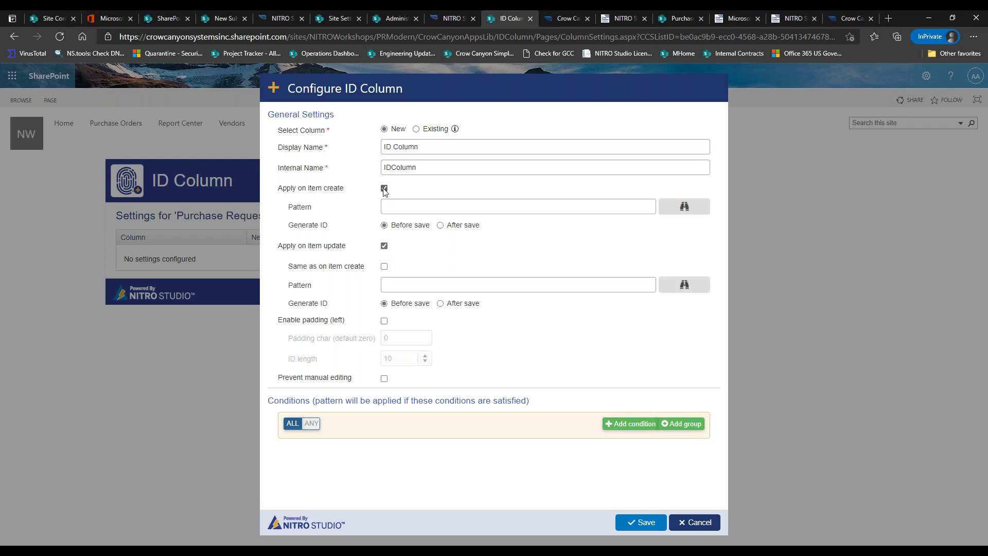
pyautogui.click(384, 188)
pyautogui.click(385, 246)
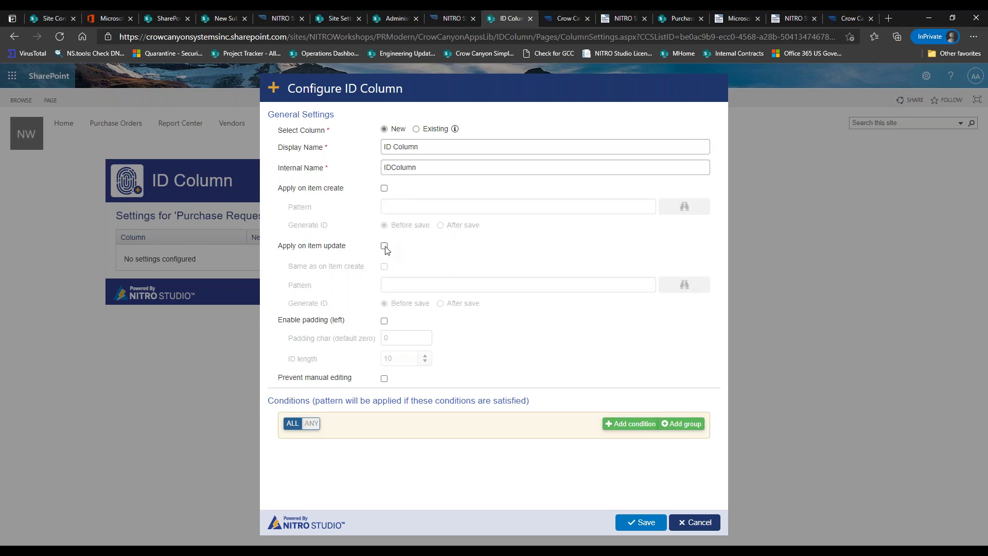
pyautogui.click(384, 246)
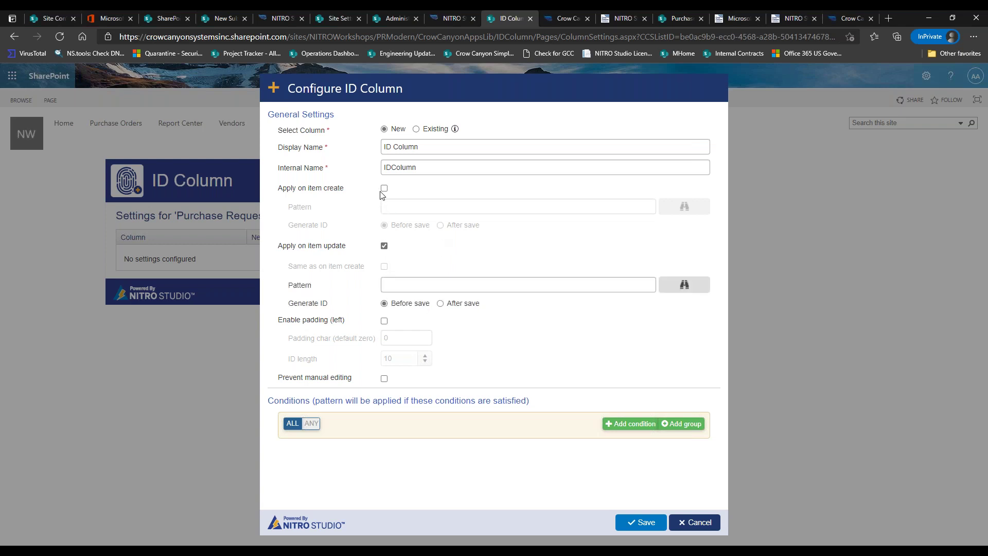
pyautogui.click(384, 188)
pyautogui.click(385, 246)
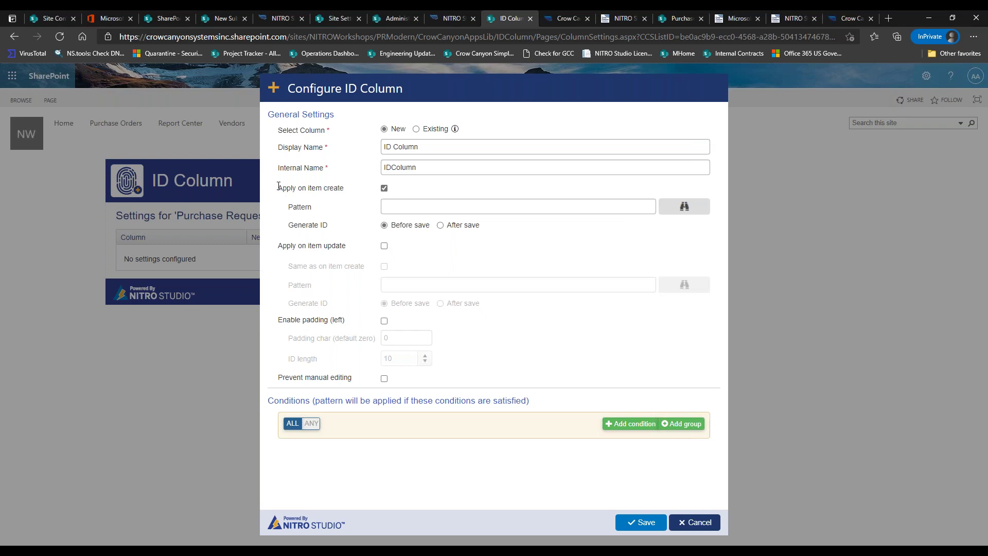
# Step: Review the columns offered in the expression builder for the item-create pattern, and close it without defining an expression
pyautogui.moveTo(281, 185); pyautogui.dragTo(343, 187)
pyautogui.click(384, 211)
pyautogui.click(671, 212)
pyautogui.moveTo(505, 237); pyautogui.dragTo(506, 259)
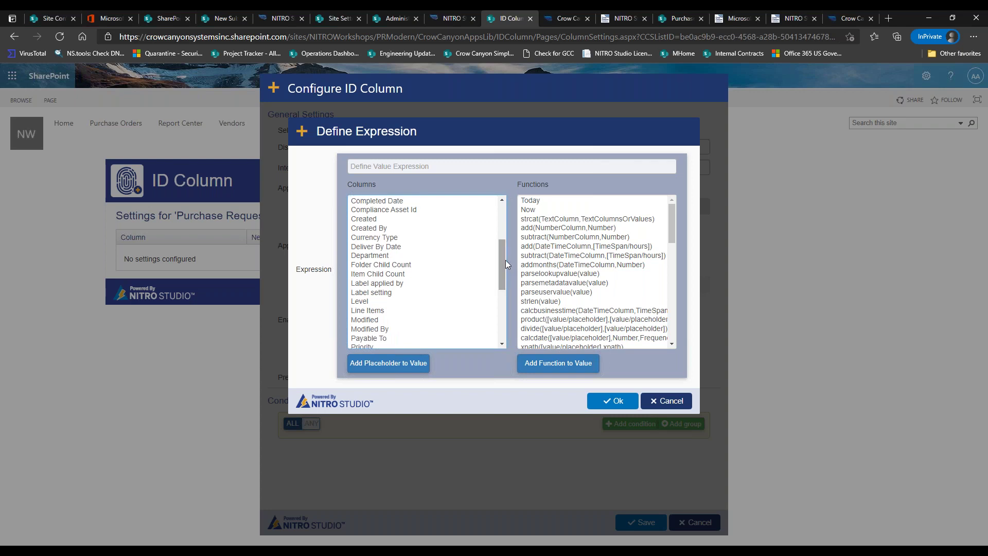
pyautogui.click(664, 400)
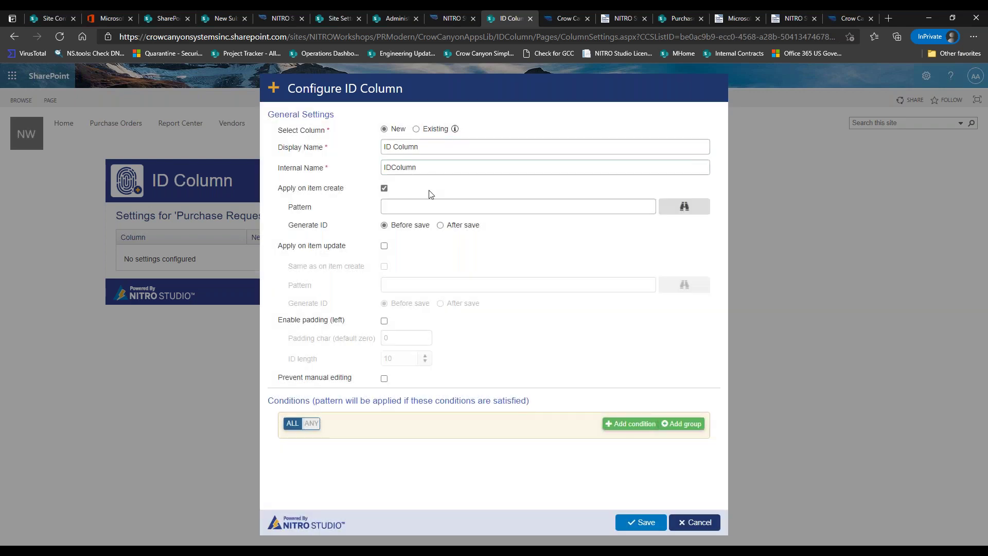
pyautogui.click(685, 206)
pyautogui.click(665, 400)
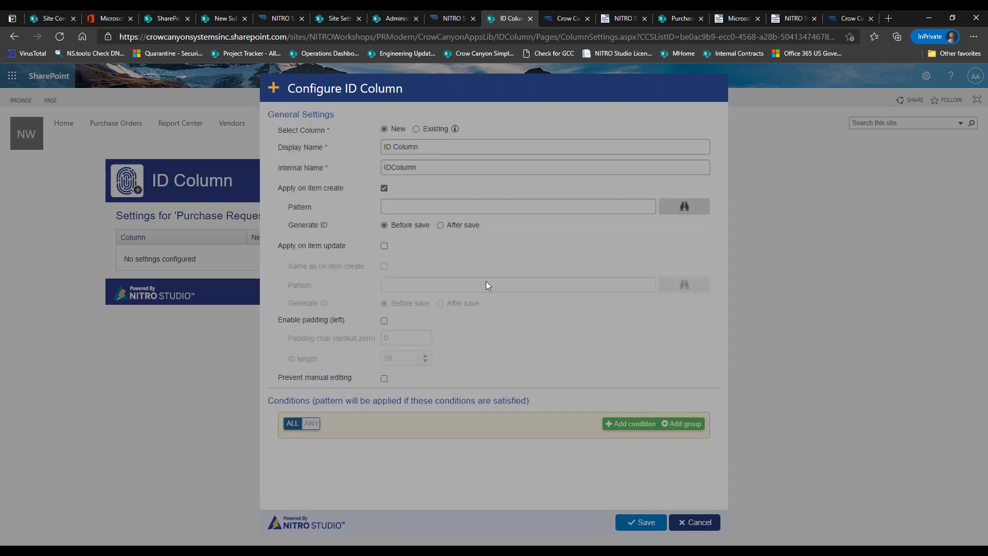
# Step: Set ID generation on item create to After save and review the placeholder columns for its pattern
pyautogui.click(458, 226)
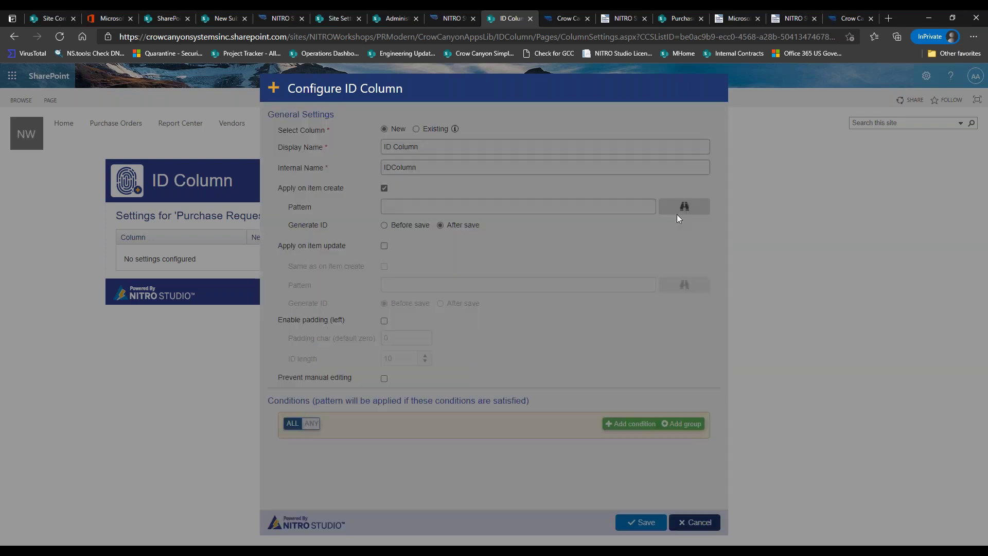
pyautogui.click(684, 208)
pyautogui.moveTo(502, 261); pyautogui.dragTo(499, 205)
pyautogui.click(651, 399)
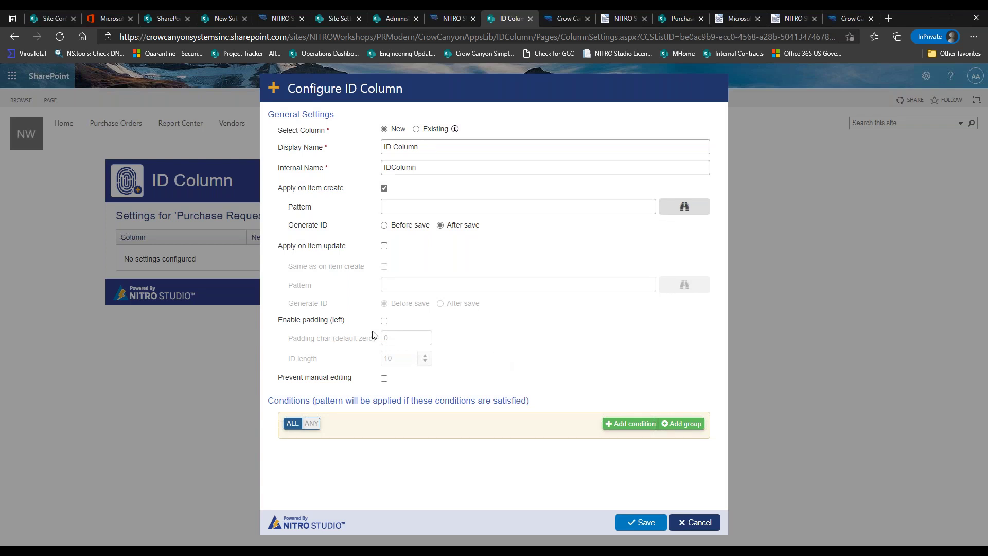
# Step: Enable left padding with an ID length of 5, and discard the ID Column configuration
pyautogui.click(384, 320)
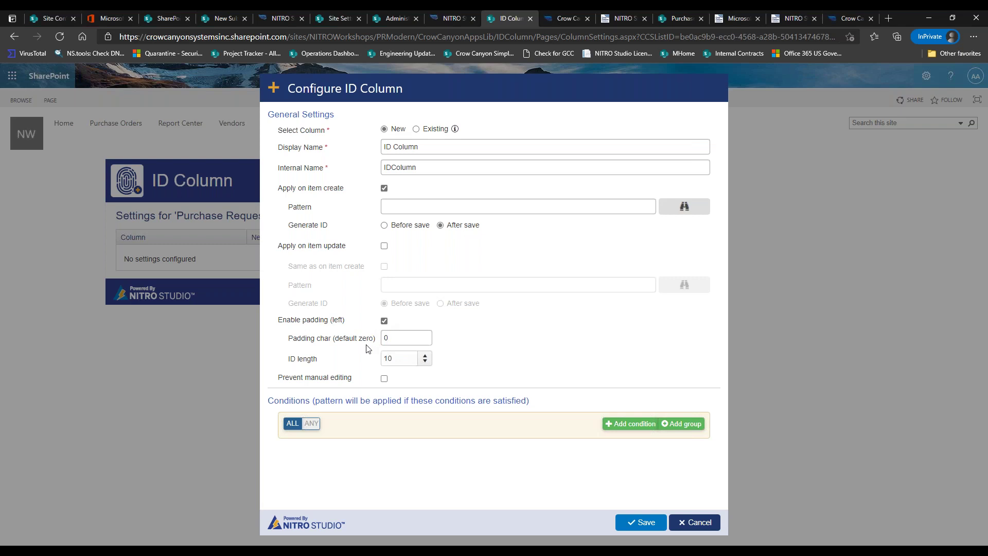
pyautogui.press('Tab')
pyautogui.press('Tab')
pyautogui.write('5')
pyautogui.click(696, 523)
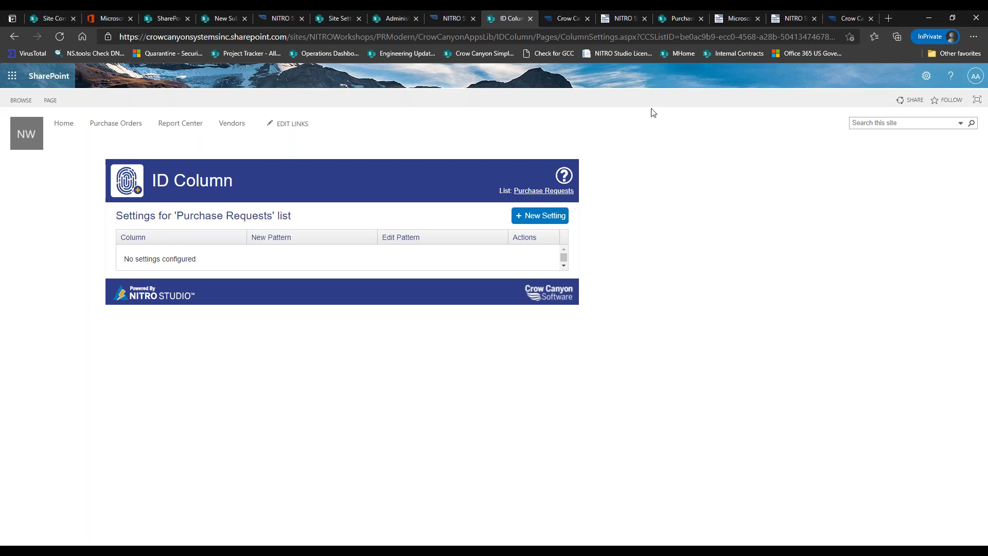
# Step: Switch to the NITRO Studio Workshops page and view the upcoming workshops
pyautogui.click(629, 18)
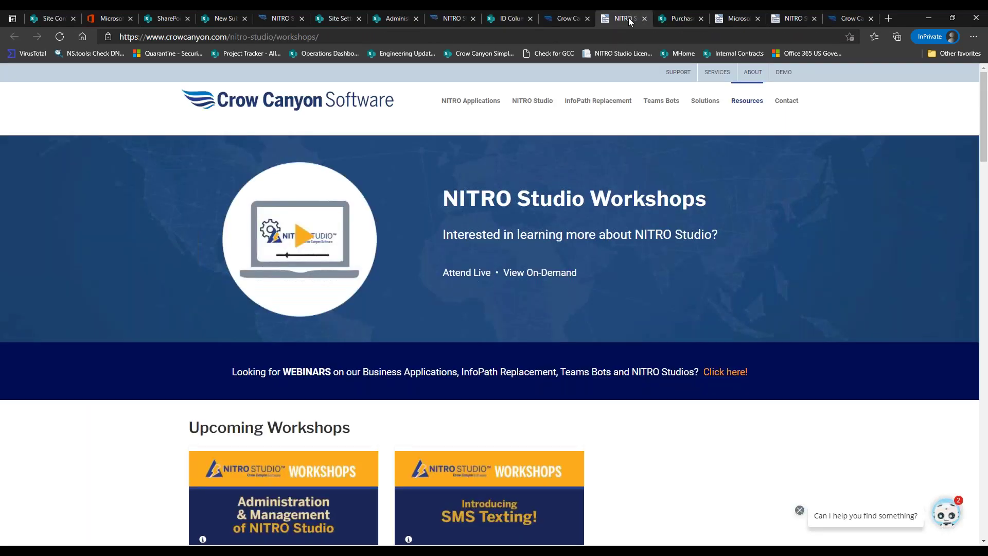
pyautogui.moveTo(982, 107); pyautogui.dragTo(985, 143)
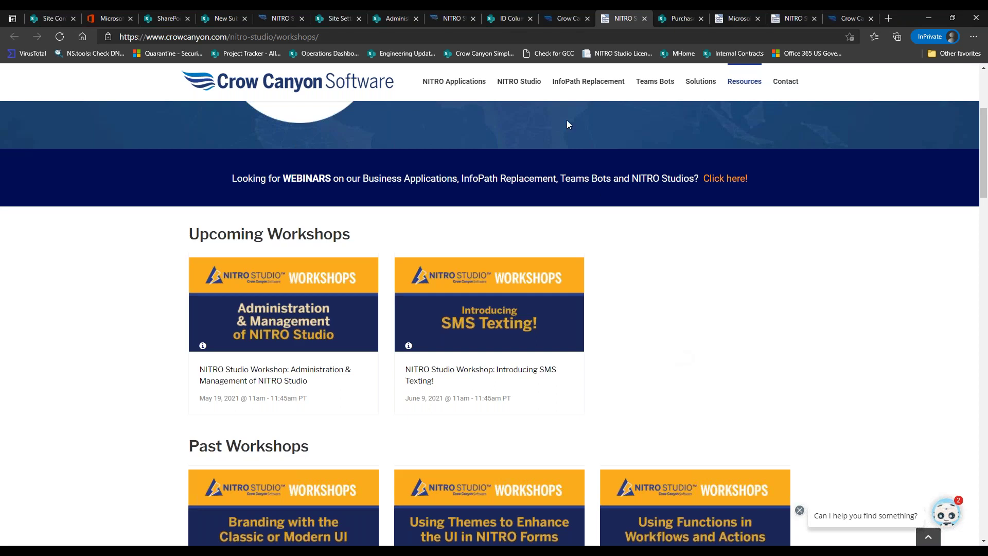
# Step: Open the Crow Canyon NITRO Site Settings for the Purchase Requests site and show the Twilio SMS API Connection Settings
pyautogui.click(398, 17)
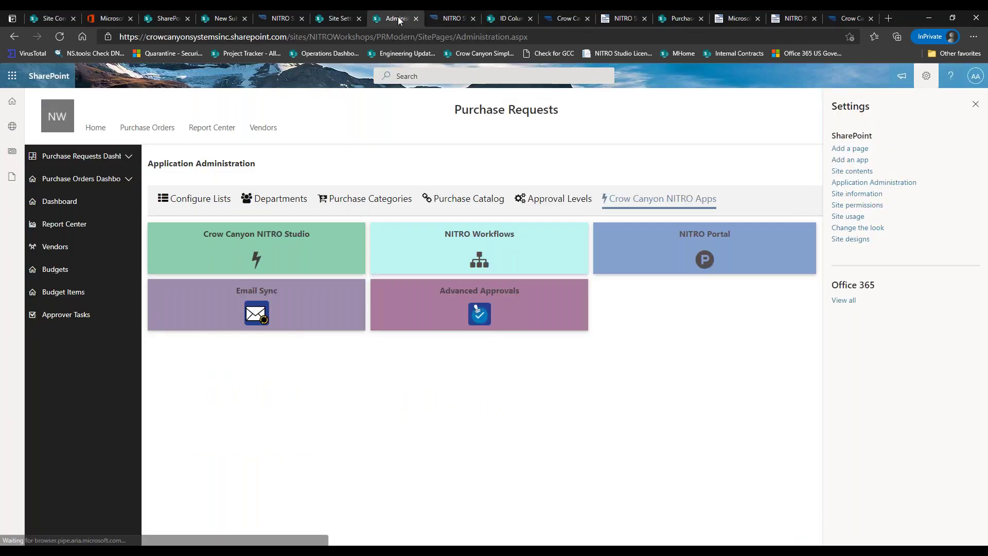
pyautogui.click(859, 194)
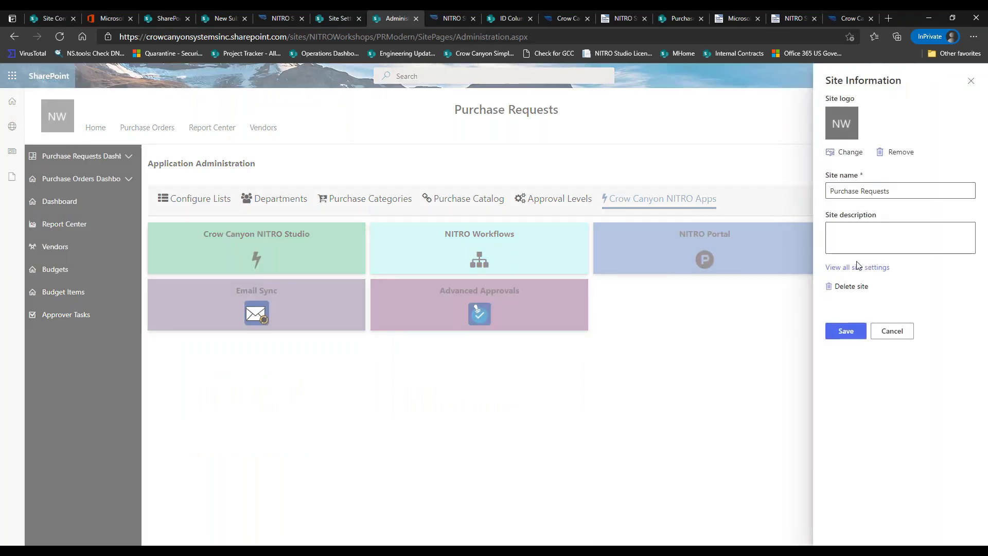
pyautogui.click(858, 267)
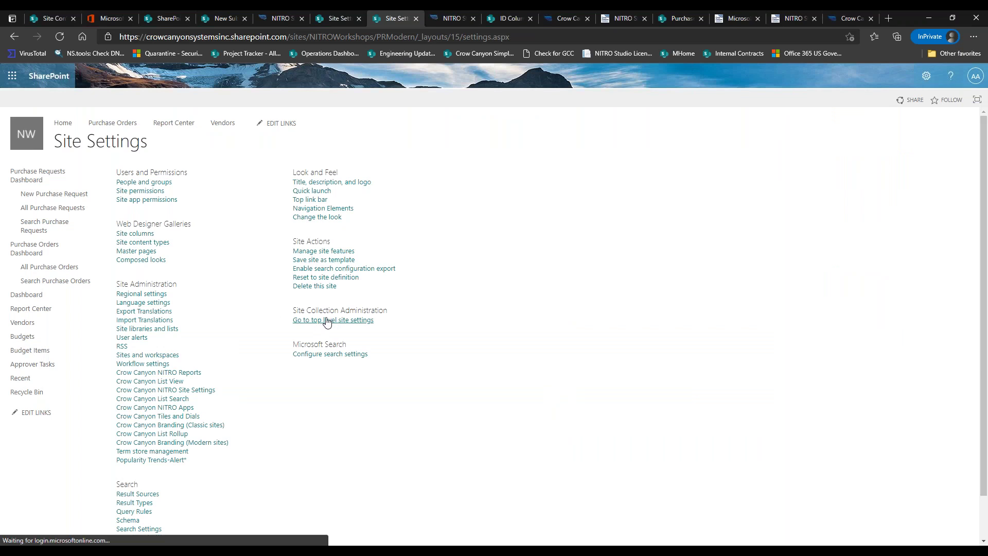
pyautogui.click(189, 390)
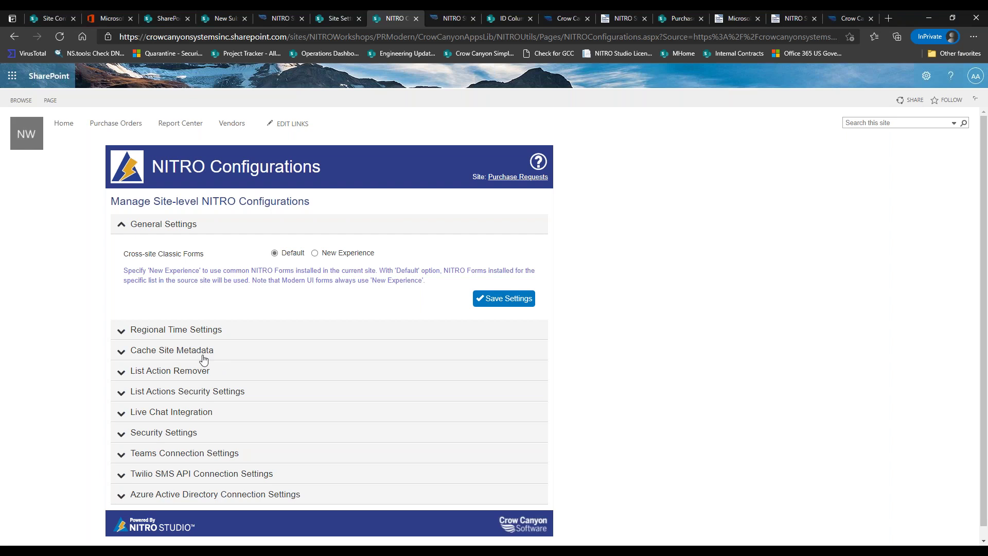
pyautogui.click(154, 476)
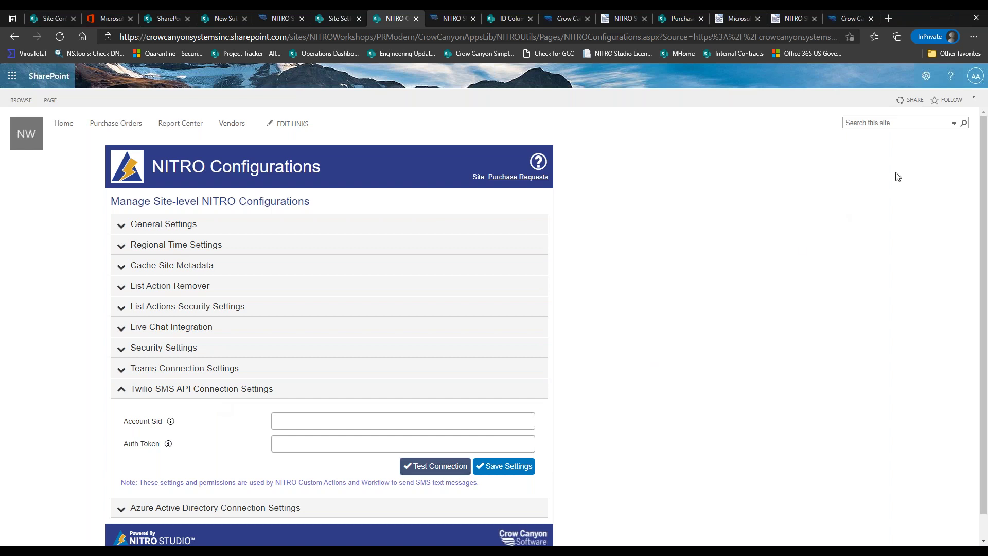
# Step: Switch to the Crow Canyon support site and open its Community Forum
pyautogui.click(619, 18)
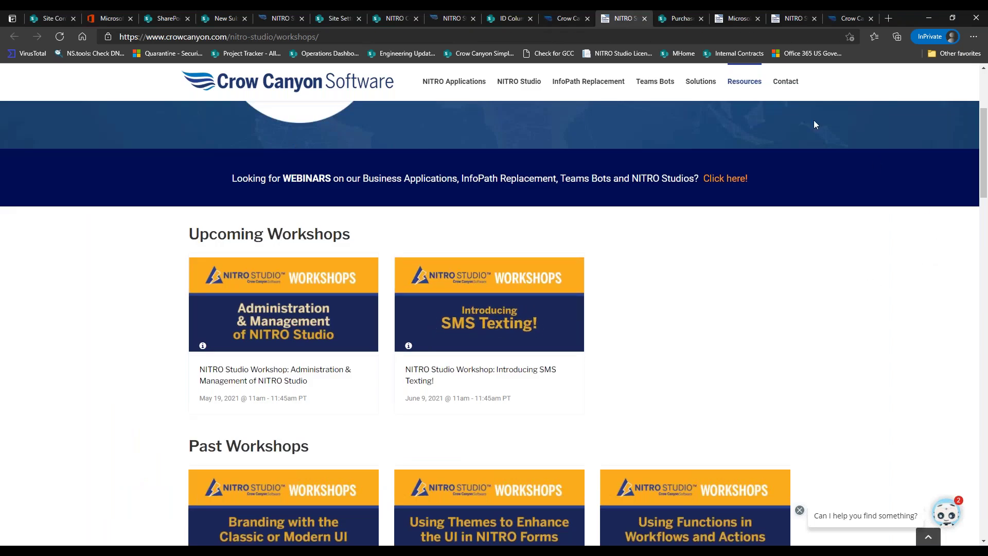
pyautogui.click(551, 20)
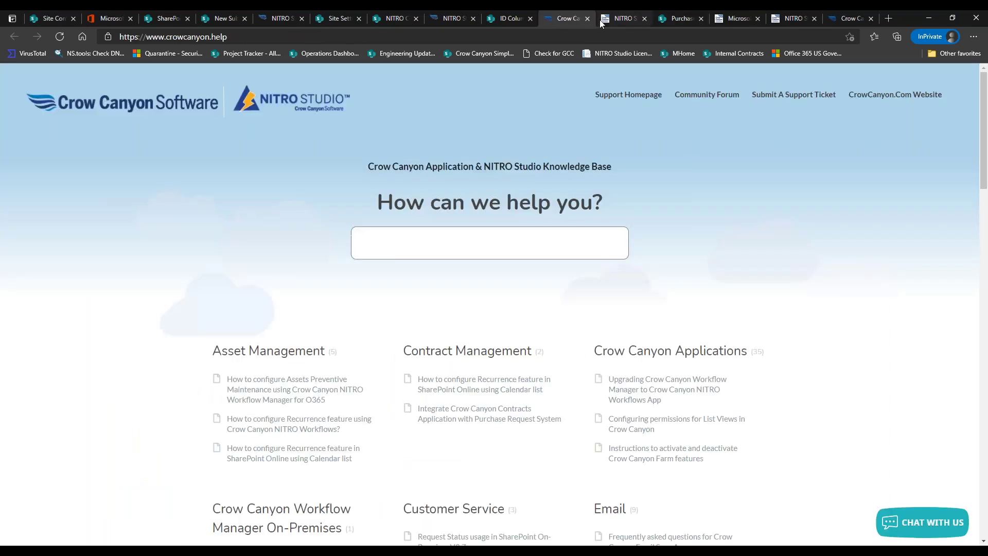
pyautogui.click(710, 94)
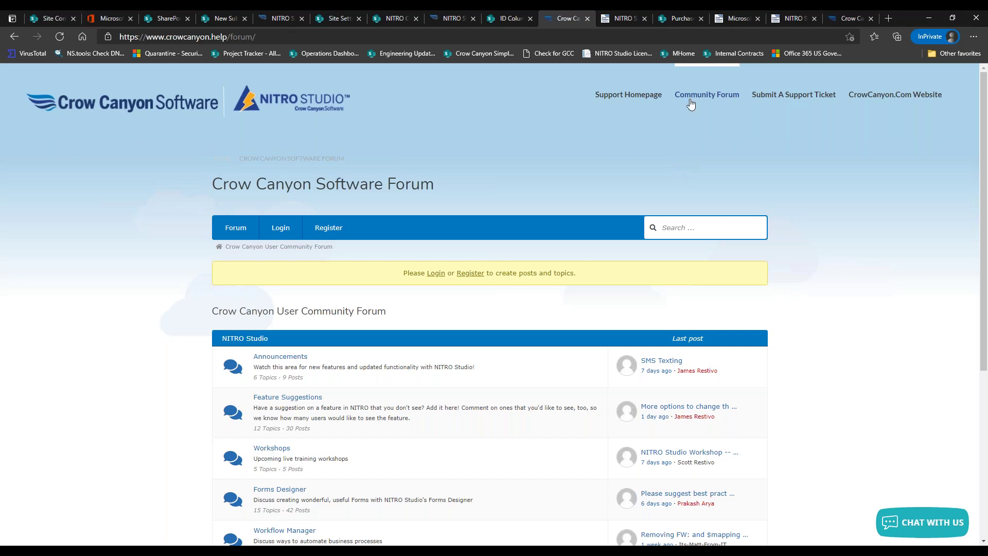
# Step: Return to the NITRO Studio Workshops page, follow its webinars link, and look through the upcoming and recent webinars
pyautogui.click(631, 21)
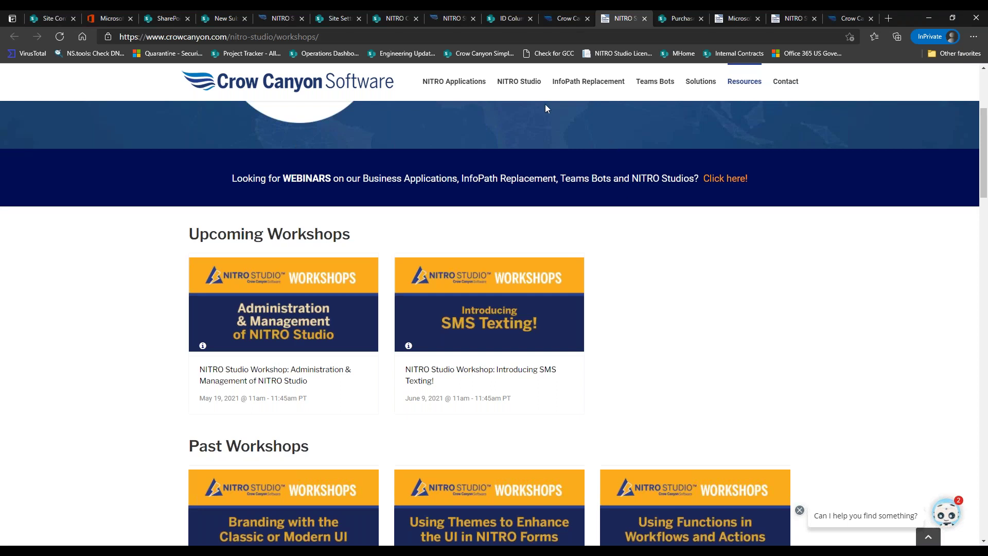
pyautogui.click(724, 180)
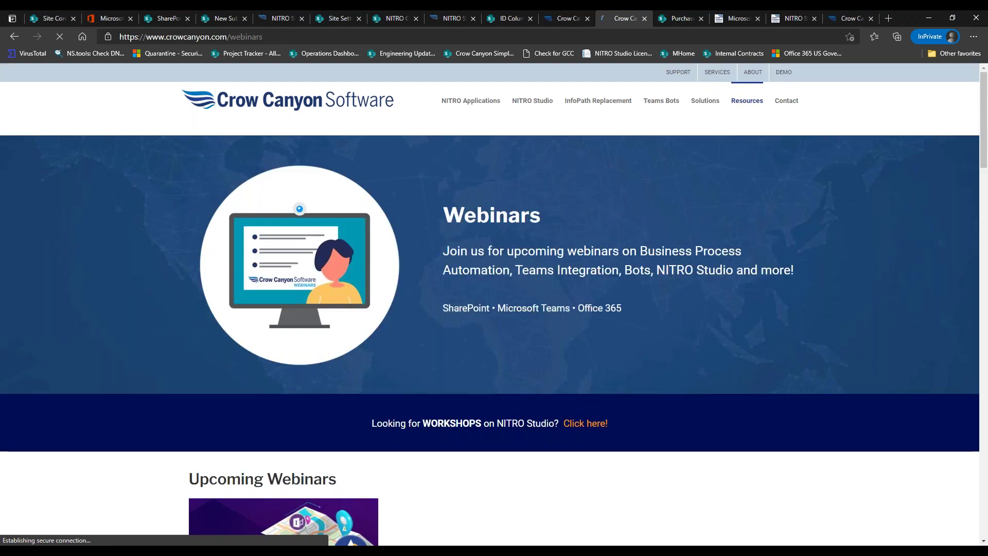
pyautogui.scroll(-4, 935, 179)
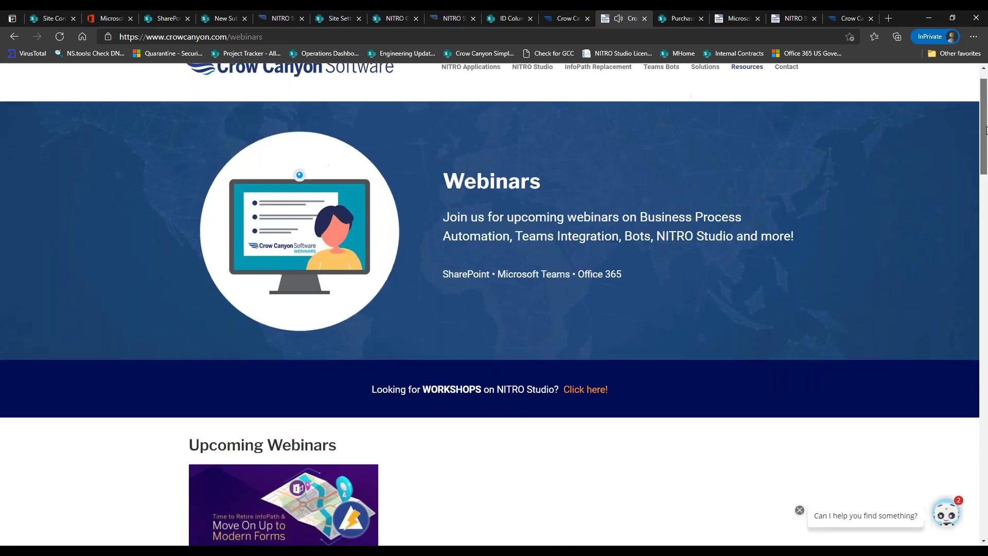
pyautogui.scroll(-1, 494, 324)
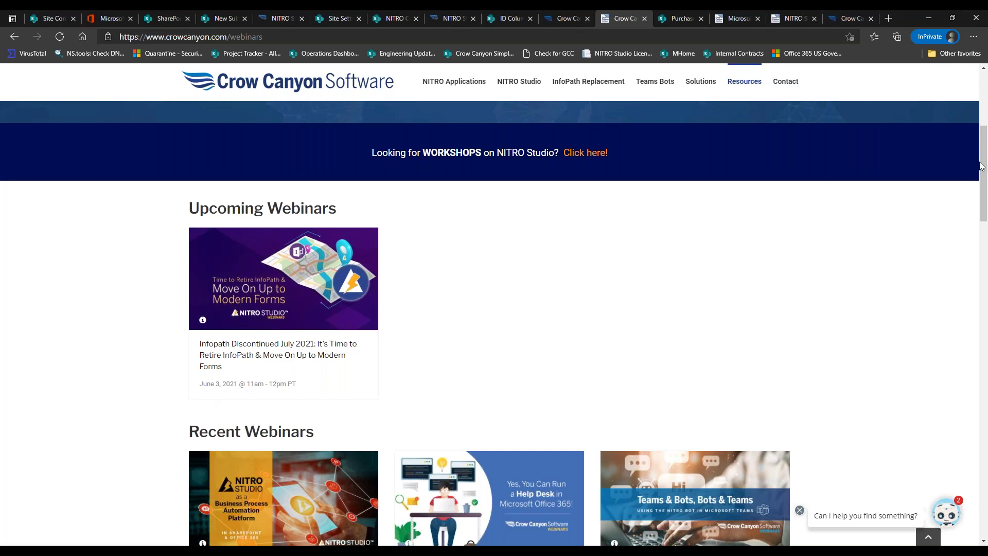
pyautogui.moveTo(986, 165)
pyautogui.mouseDown()
pyautogui.moveTo(981, 117)
pyautogui.moveTo(980, 148)
pyautogui.mouseUp()
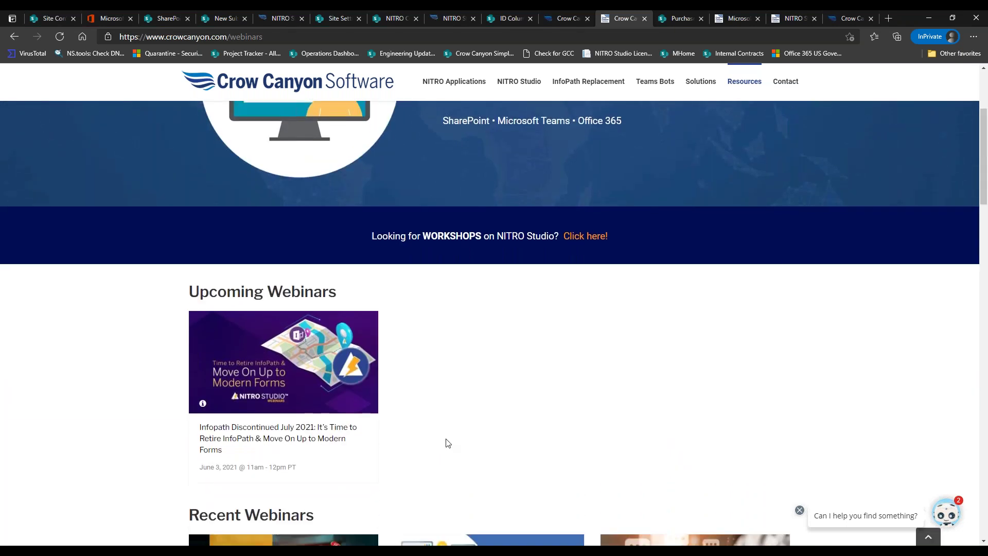